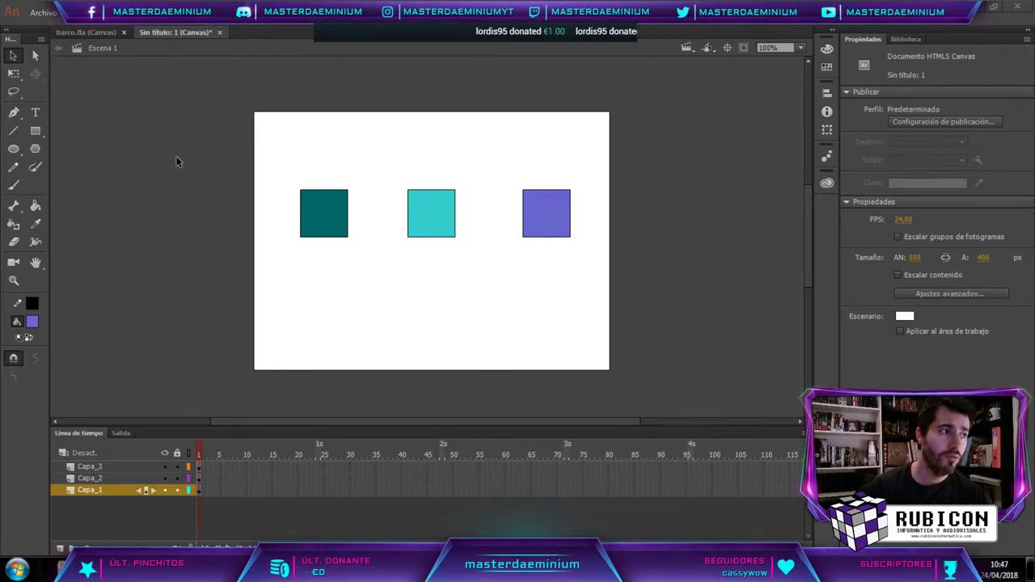
Try bending the dark teal square's right edge outward into a curve, and undo the change.
{"action": "left_click_drag", "start_coordinate": [345, 220], "coordinate": [369, 224]}
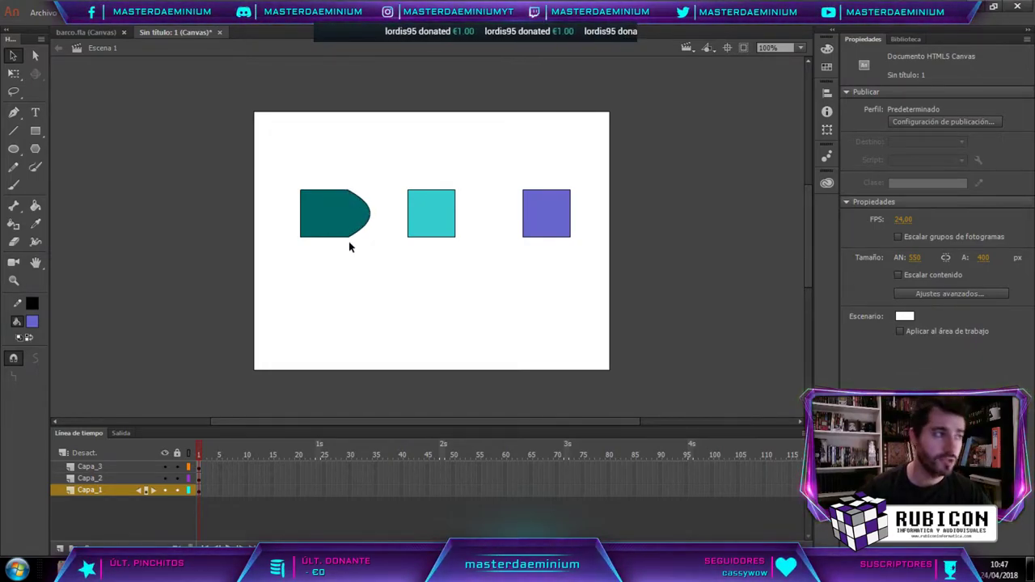
{"action": "key", "text": "ctrl+z"}
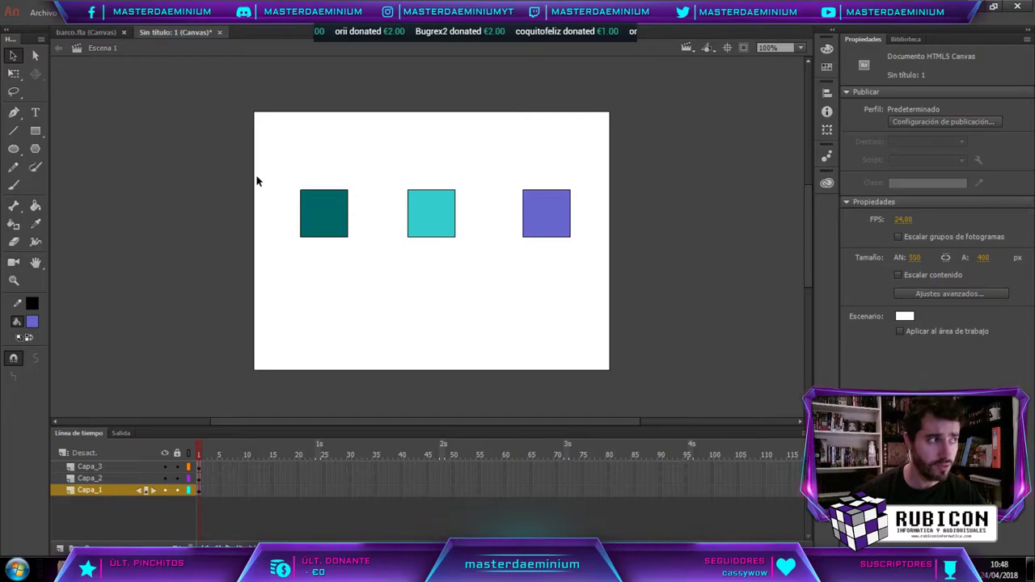
{"action": "left_click_drag", "start_coordinate": [258, 167], "coordinate": [262, 171]}
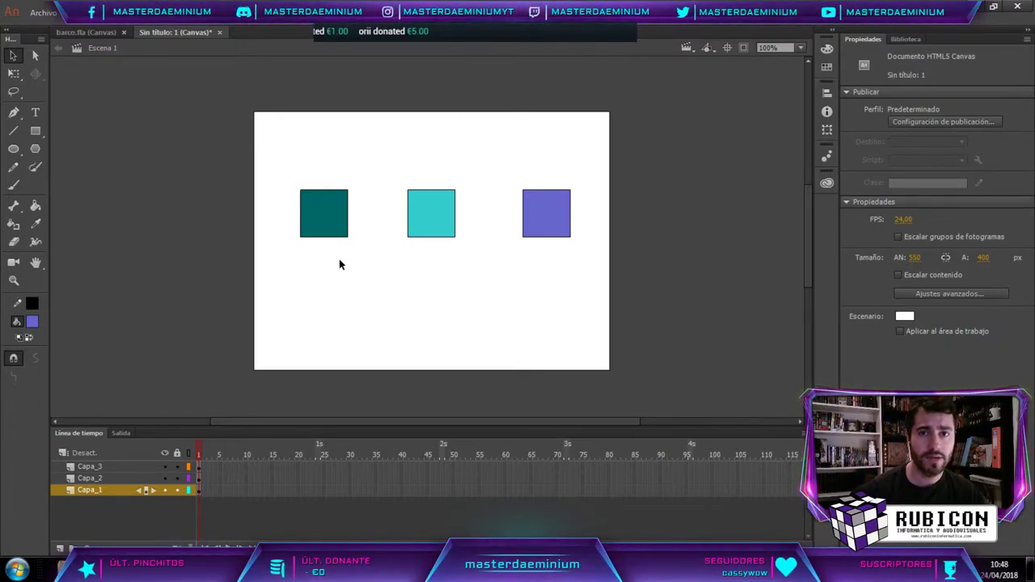
{"action": "left_click", "coordinate": [335, 224]}
{"action": "left_click_drag", "start_coordinate": [283, 166], "coordinate": [372, 289]}
{"action": "left_click", "coordinate": [372, 289]}
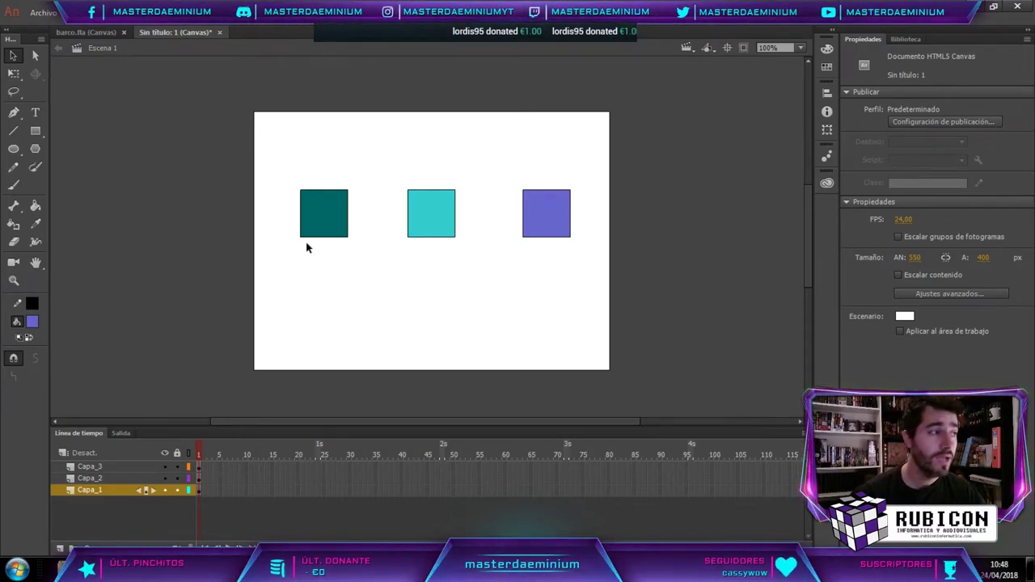
{"action": "left_click_drag", "start_coordinate": [270, 147], "coordinate": [380, 293]}
{"action": "left_click", "coordinate": [398, 143]}
{"action": "left_click_drag", "start_coordinate": [386, 156], "coordinate": [479, 281]}
{"action": "left_click_drag", "start_coordinate": [493, 155], "coordinate": [598, 287]}
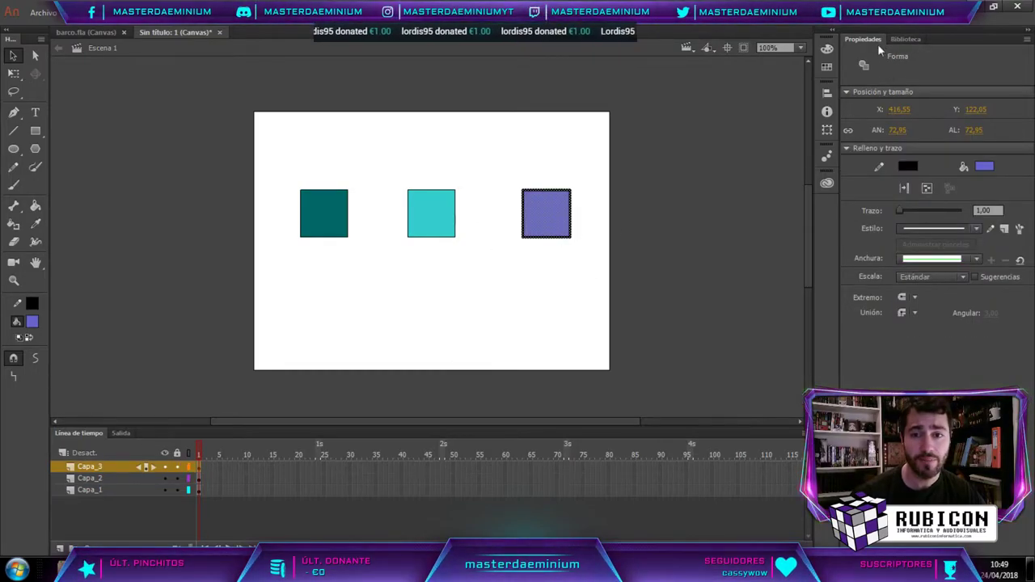
Create a new empty movie clip symbol named Cuadrado1 and return to Escena 1.
{"action": "left_click_drag", "start_coordinate": [223, 153], "coordinate": [369, 280]}
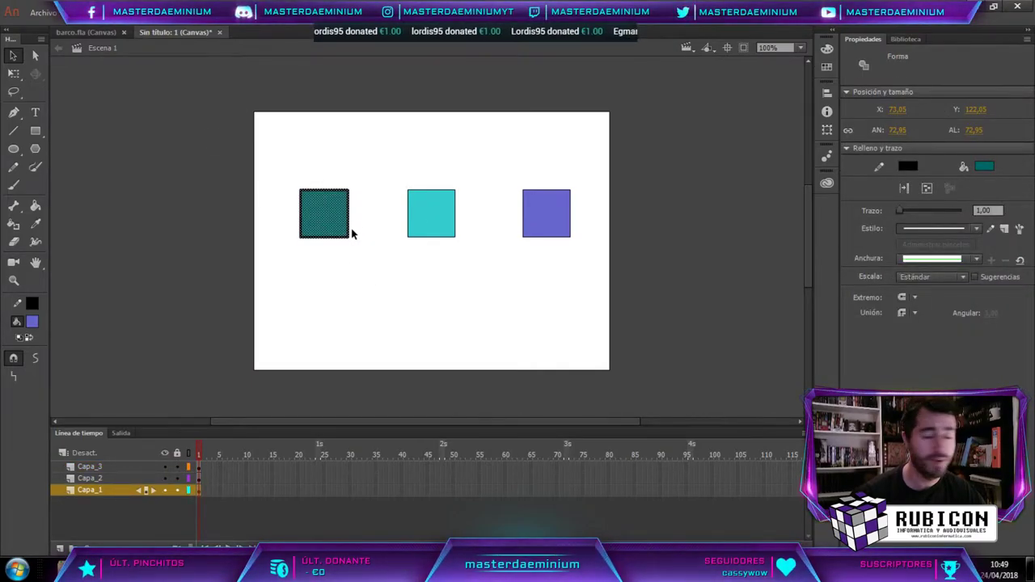
{"action": "left_click", "coordinate": [136, 12]}
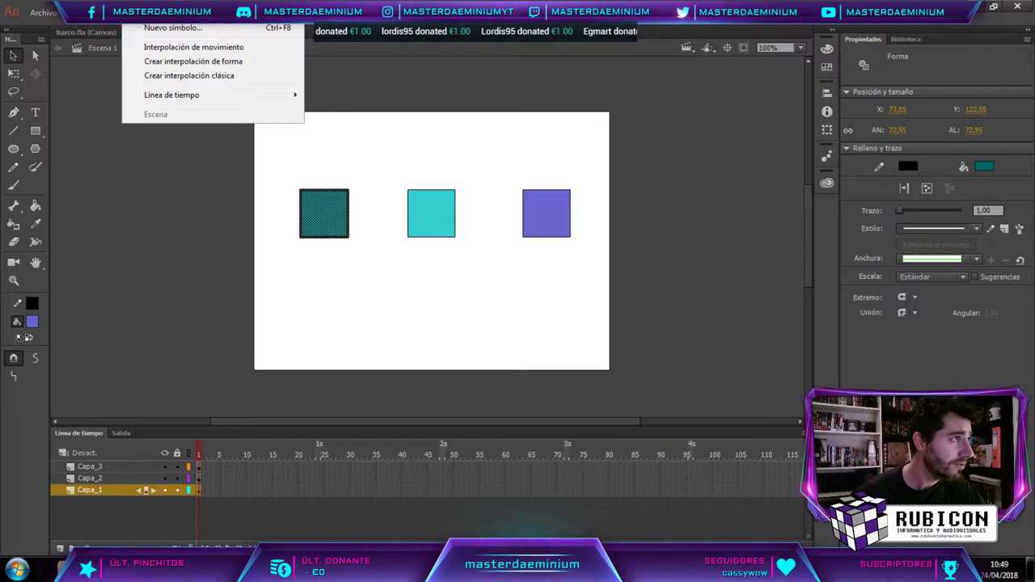
{"action": "left_click", "coordinate": [161, 28]}
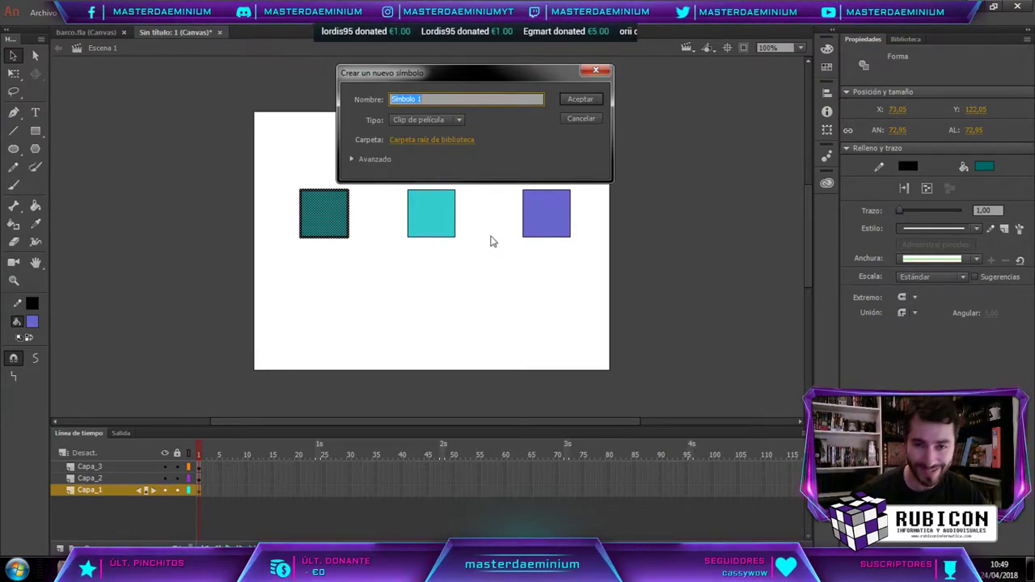
{"action": "type", "text": "Cuadrado1"}
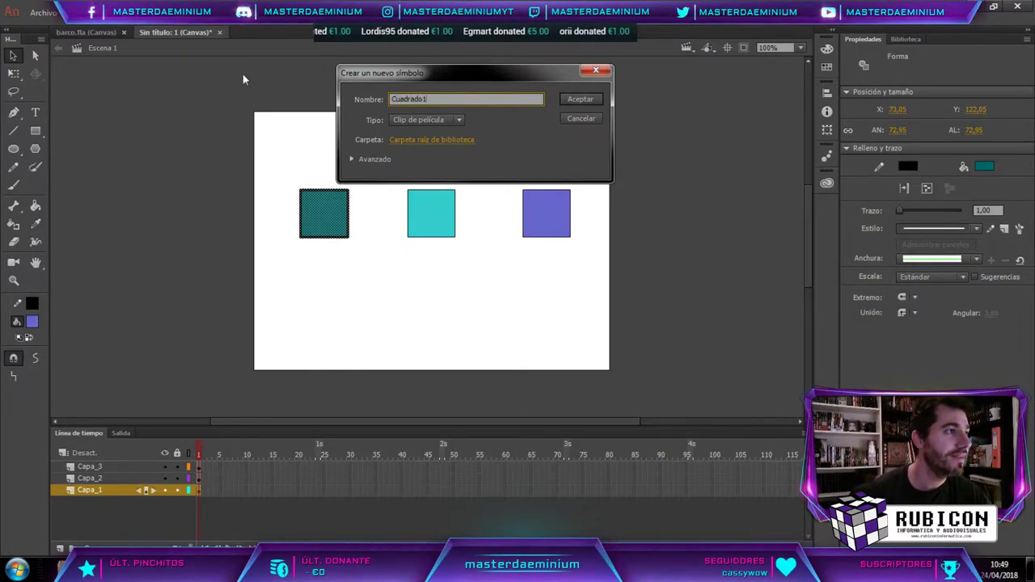
{"action": "left_click", "coordinate": [596, 98]}
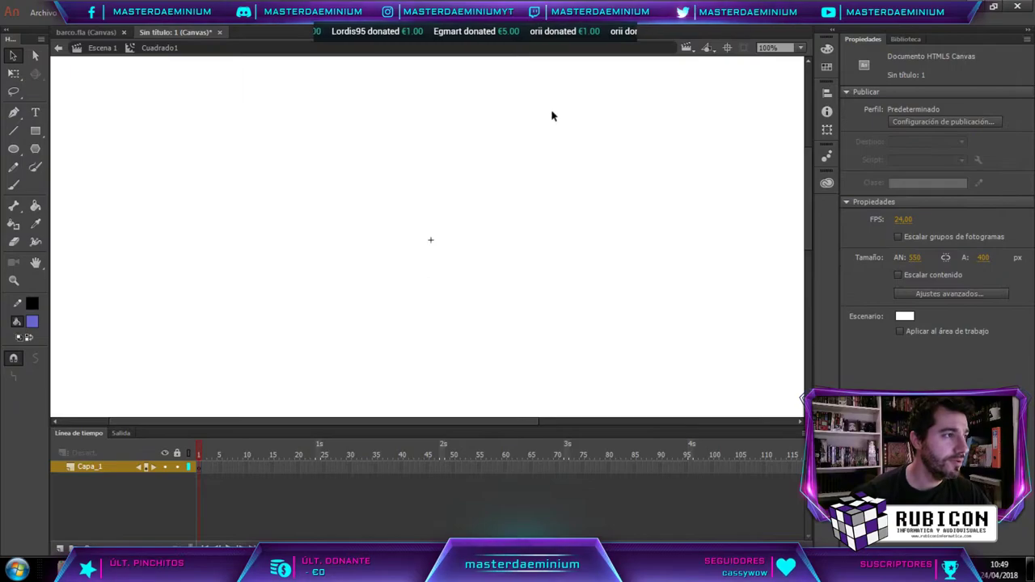
{"action": "left_click", "coordinate": [102, 48]}
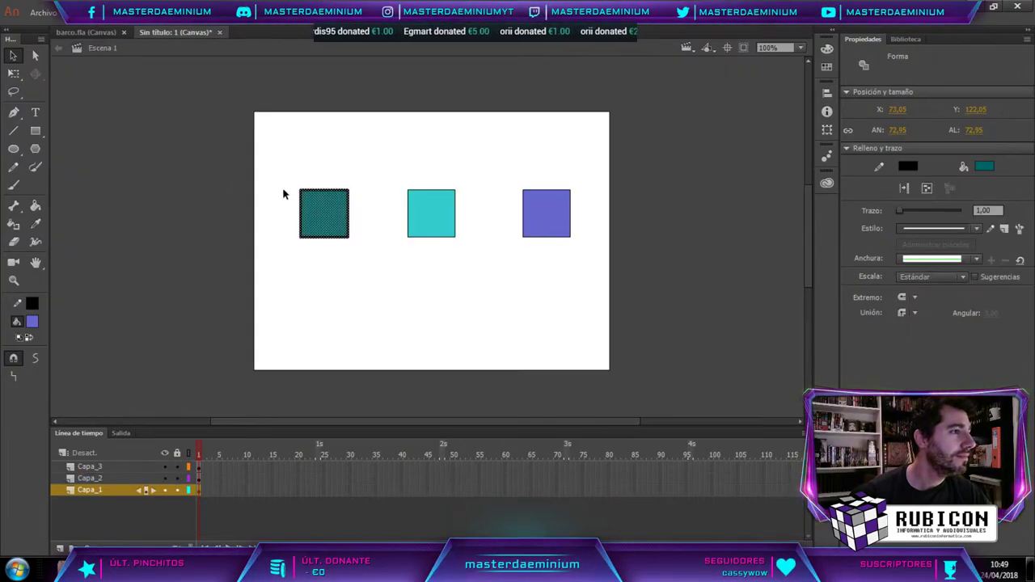
Try to convert the dark teal square, fill and outline together, into a movie clip symbol named Cuadrado1.
{"action": "left_click", "coordinate": [315, 182]}
{"action": "left_click", "coordinate": [302, 210]}
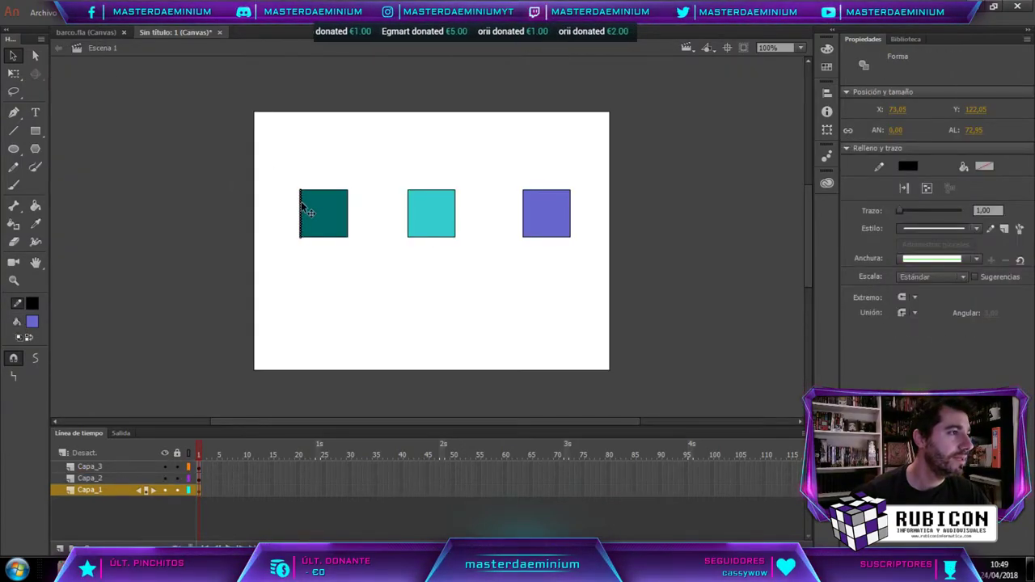
{"action": "left_click", "coordinate": [331, 171]}
{"action": "left_click", "coordinate": [199, 491]}
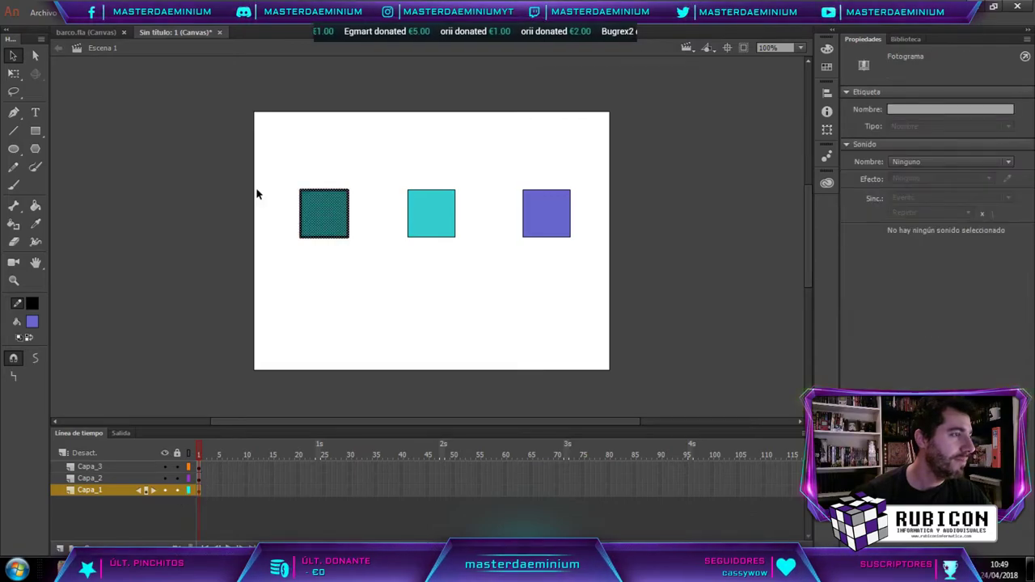
{"action": "left_click", "coordinate": [244, 138]}
{"action": "left_click_drag", "start_coordinate": [244, 138], "coordinate": [374, 302]}
{"action": "key", "text": "F8"}
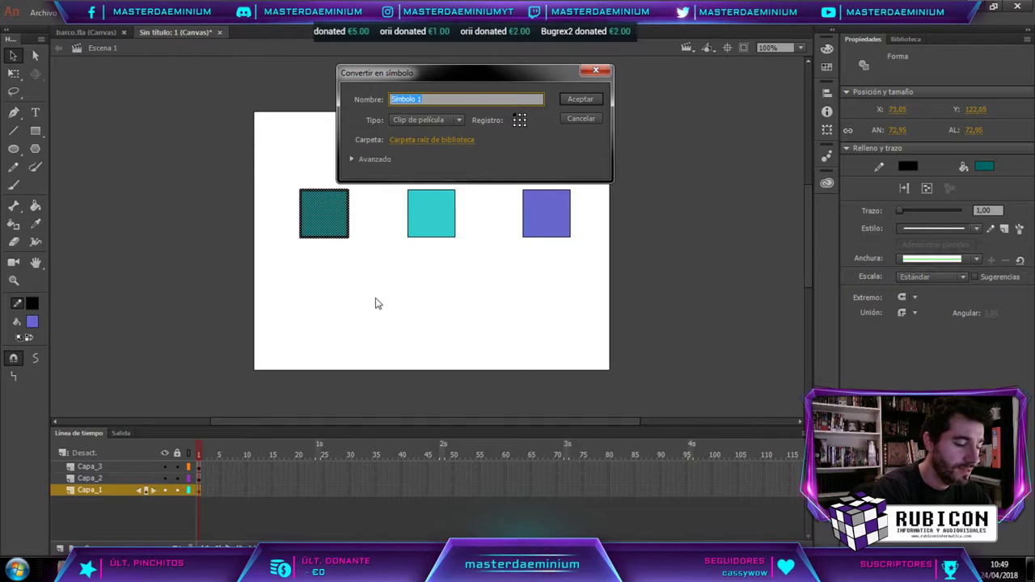
{"action": "type", "text": "Cuadrado1"}
{"action": "key", "text": "Return"}
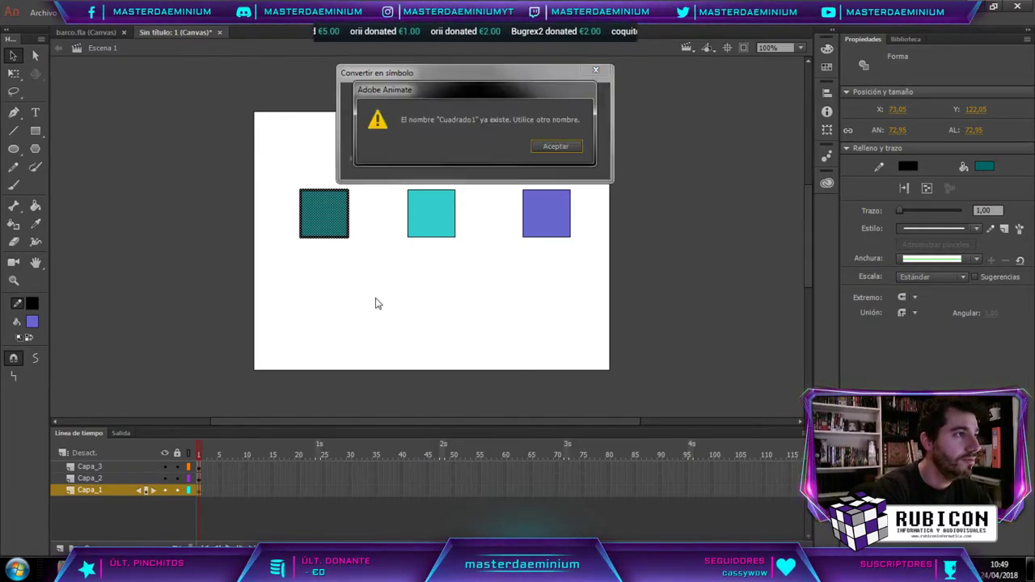
{"action": "left_click", "coordinate": [555, 146]}
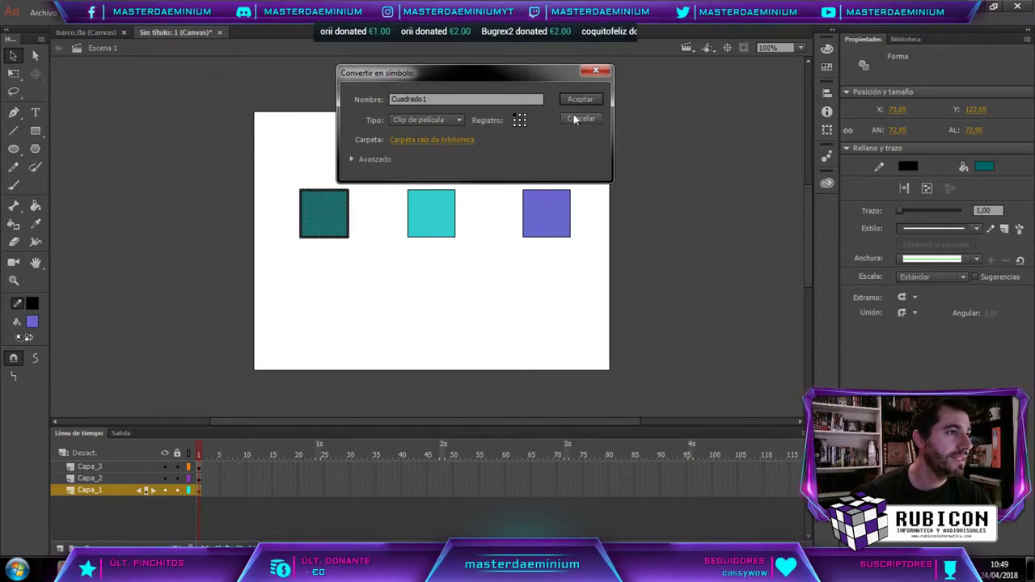
{"action": "left_click", "coordinate": [578, 120]}
Show the document library and convert the whole dark teal square into a movie clip symbol named Cuadrado_interpolacion.
{"action": "left_click", "coordinate": [894, 41]}
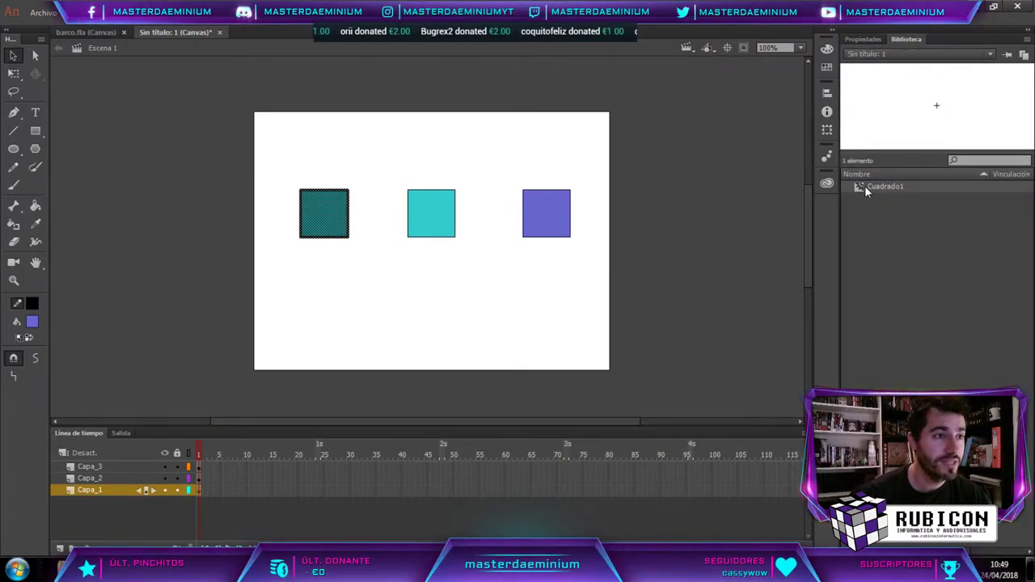
{"action": "left_click", "coordinate": [362, 165]}
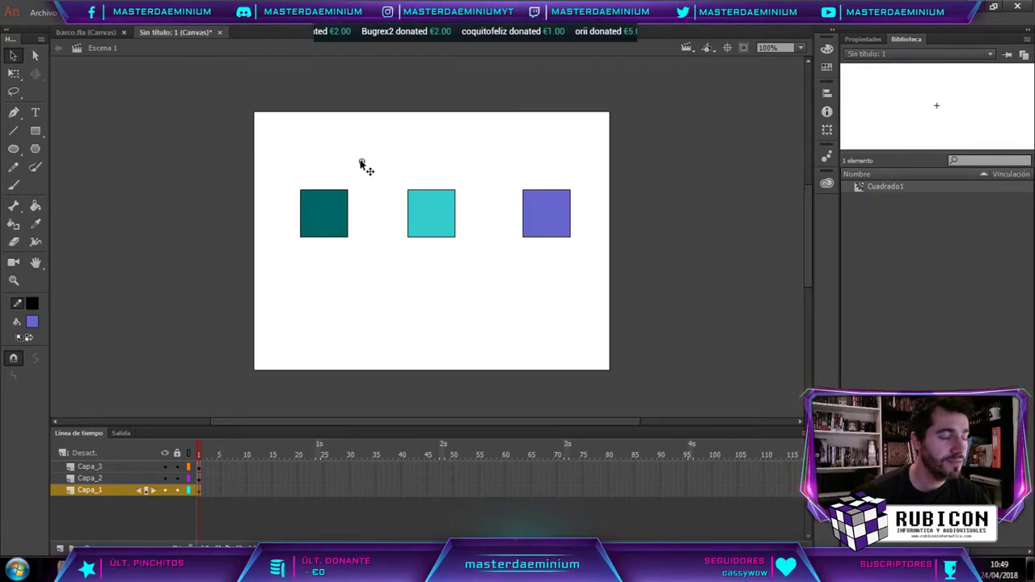
{"action": "left_click_drag", "start_coordinate": [273, 173], "coordinate": [391, 305]}
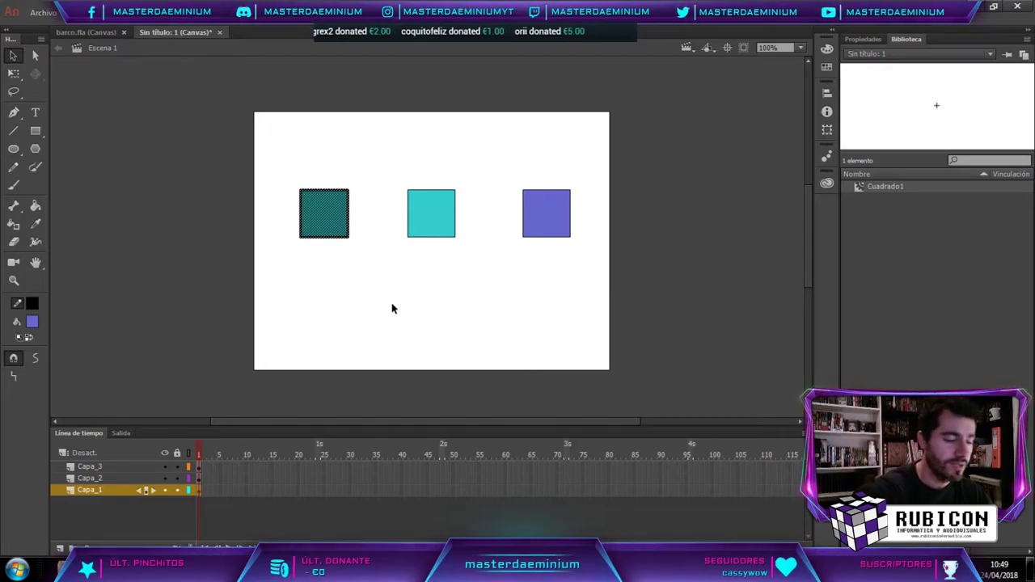
{"action": "key", "text": "F8"}
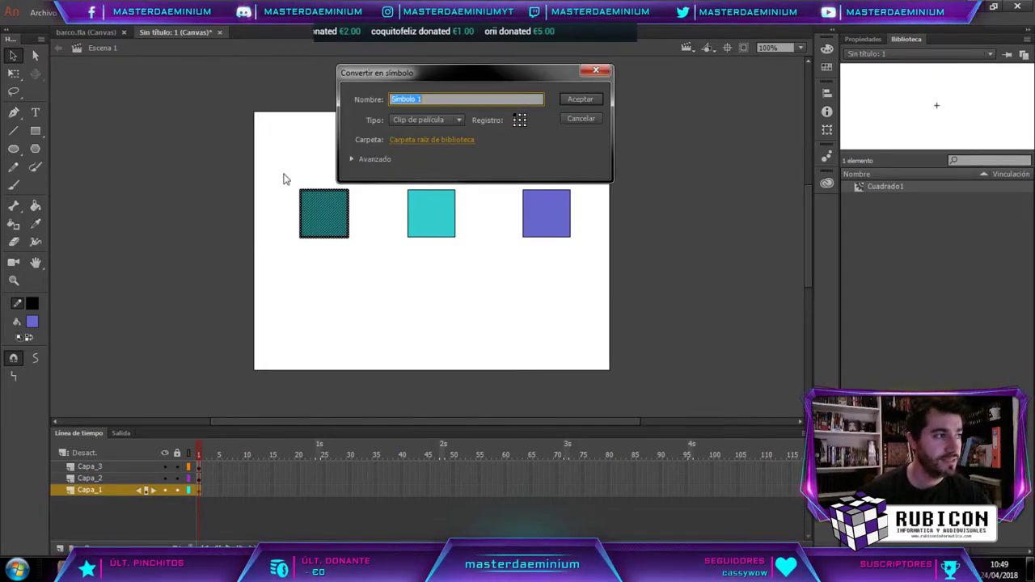
{"action": "type", "text": "Cu"}
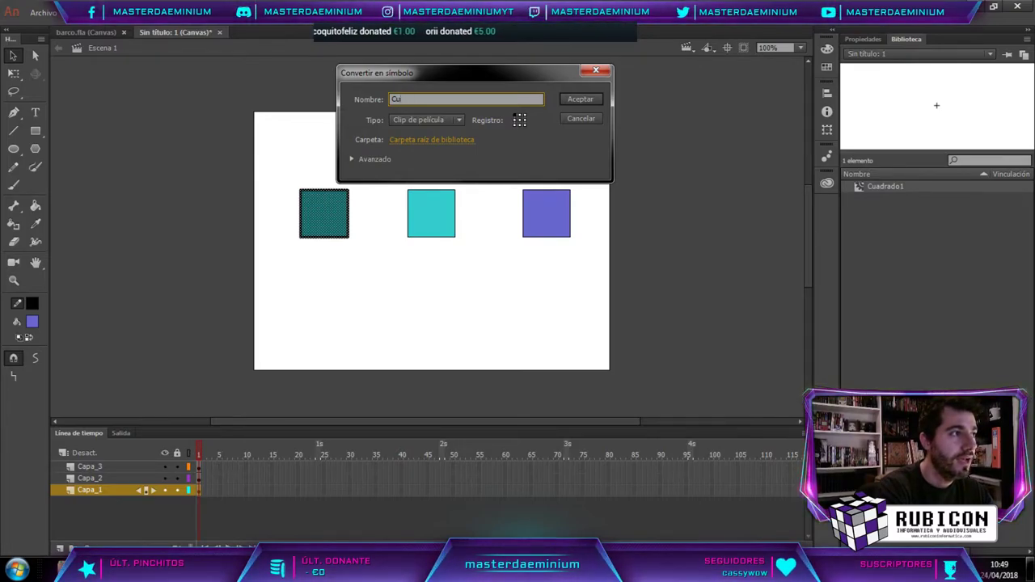
{"action": "type", "text": "radido_in"}
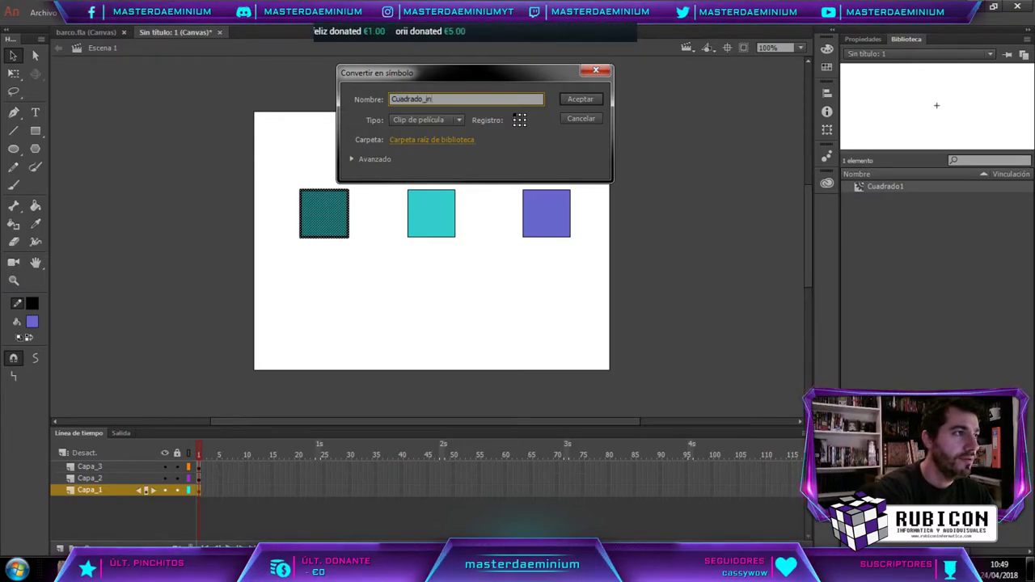
{"action": "type", "text": "terpolacion"}
{"action": "key", "text": "Return"}
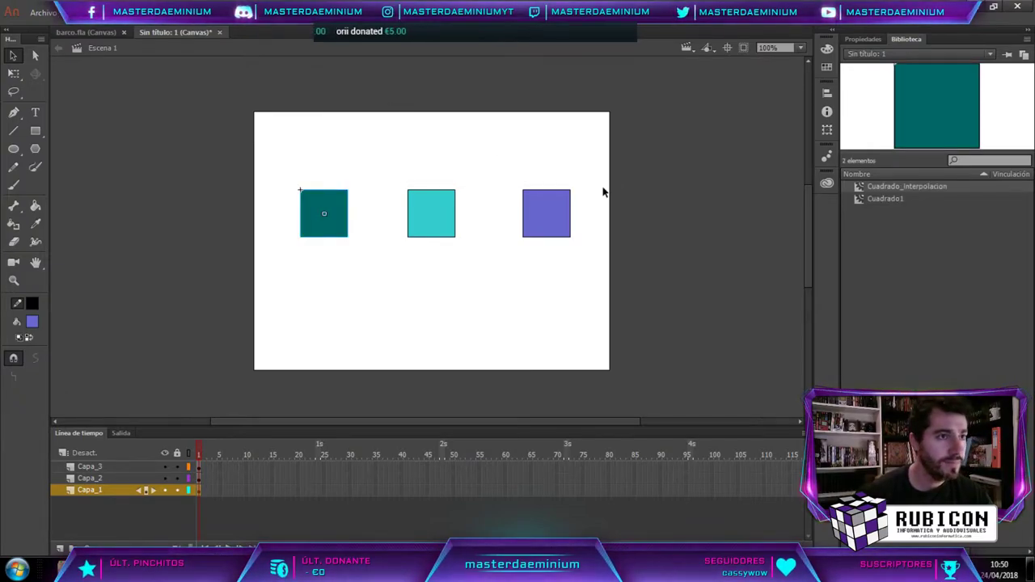
Convert the cyan middle square into a movie clip symbol named Cuadrado_interpolacion_negativa.
{"action": "left_click_drag", "start_coordinate": [383, 170], "coordinate": [483, 296]}
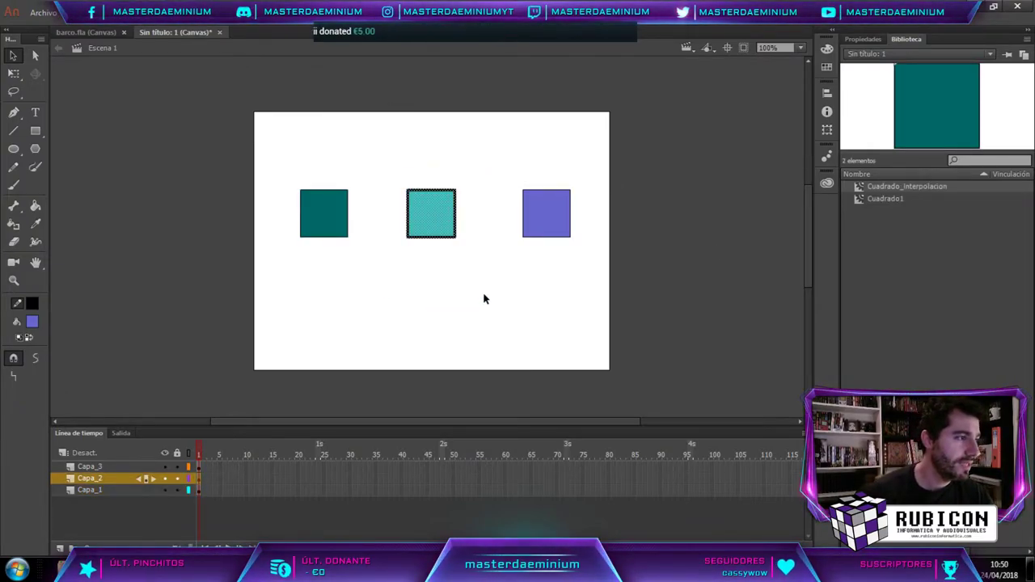
{"action": "key", "text": "F8"}
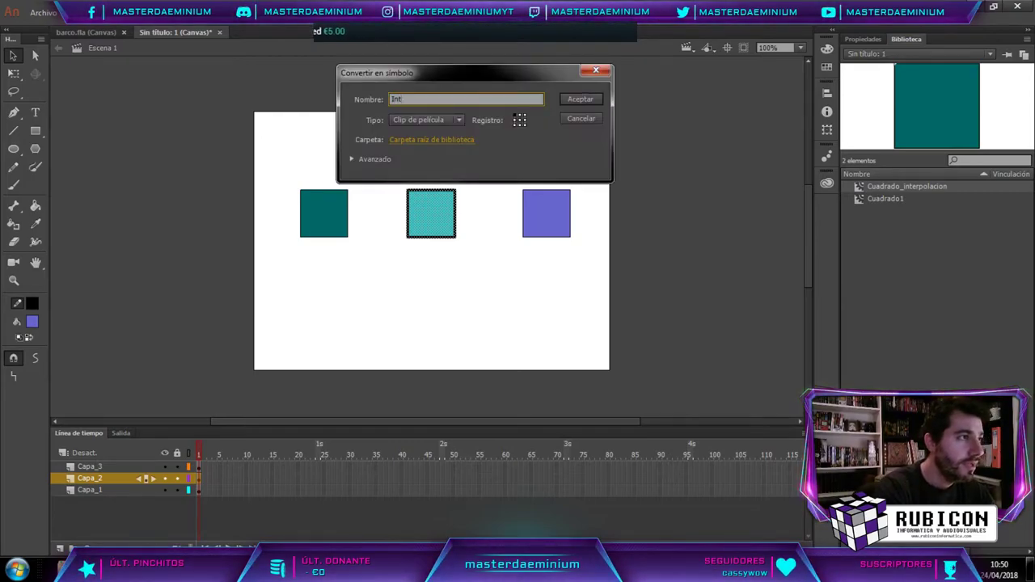
{"action": "type", "text": "Cu"}
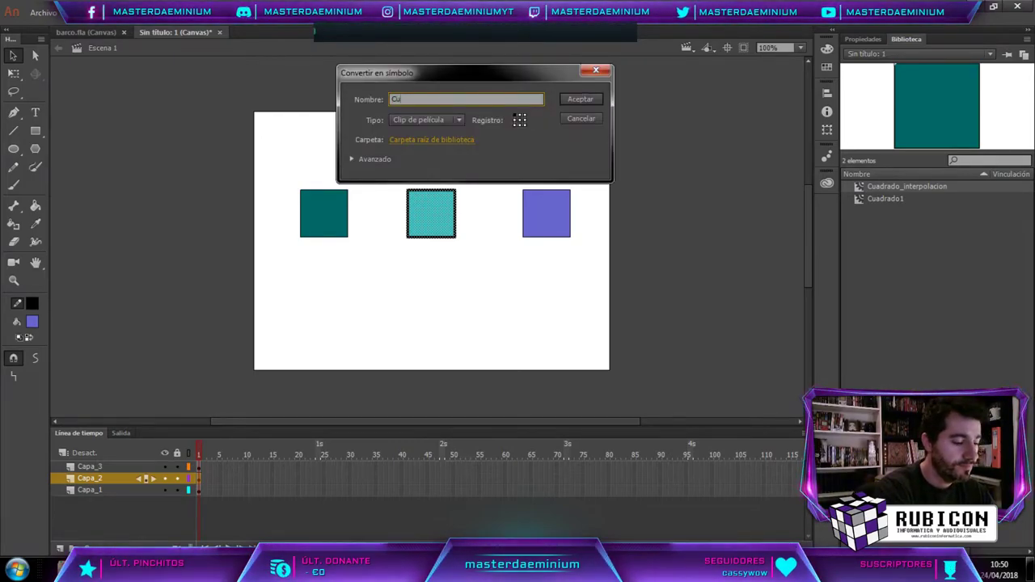
{"action": "type", "text": "adrado_interpolacion_negativa"}
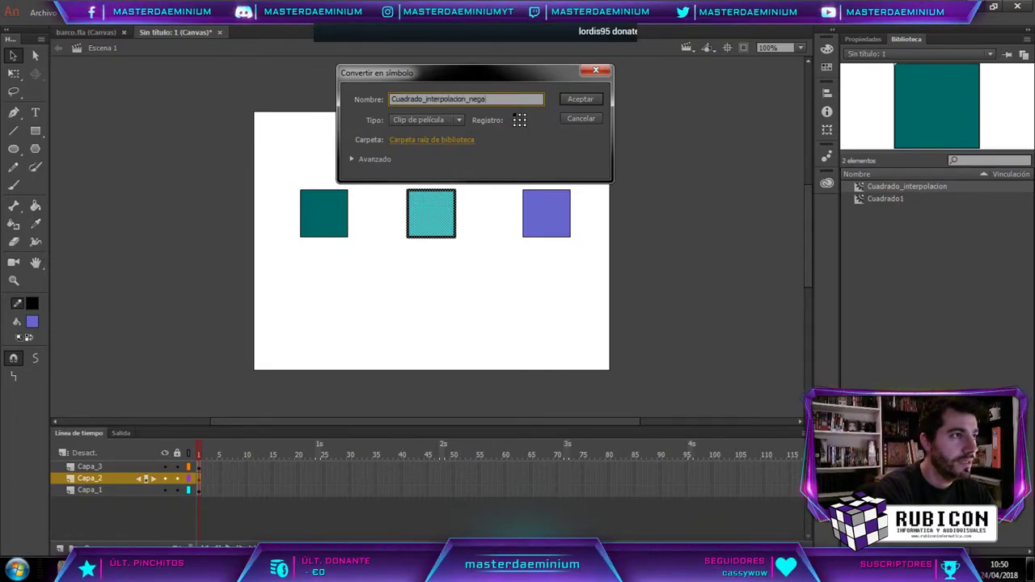
{"action": "key", "text": "Return"}
Convert the purple square into a movie clip symbol named Cuadrado_interpolacion_positivo.
{"action": "left_click_drag", "start_coordinate": [506, 127], "coordinate": [591, 288]}
{"action": "key", "text": "F8"}
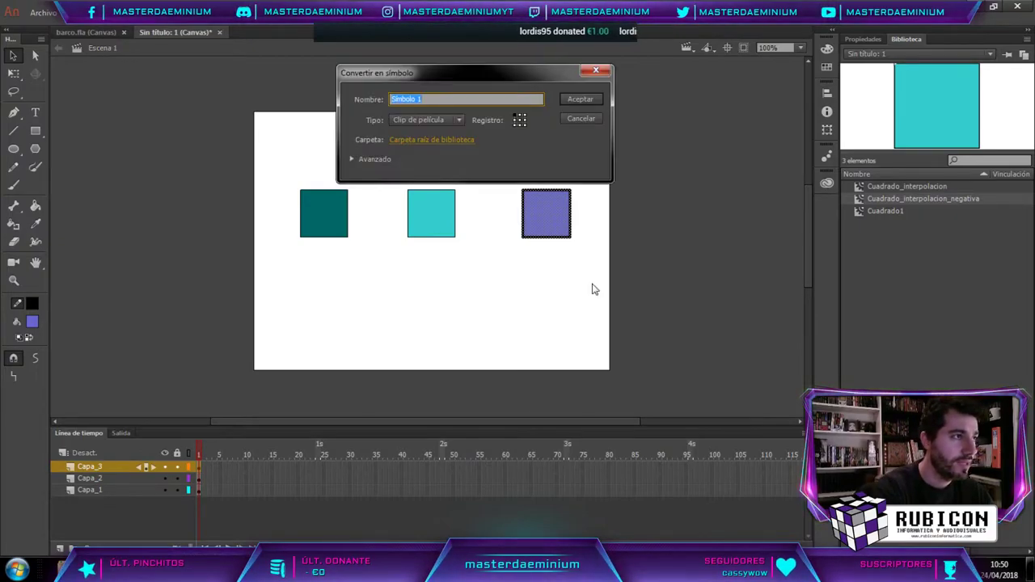
{"action": "type", "text": "Cuadrado_"}
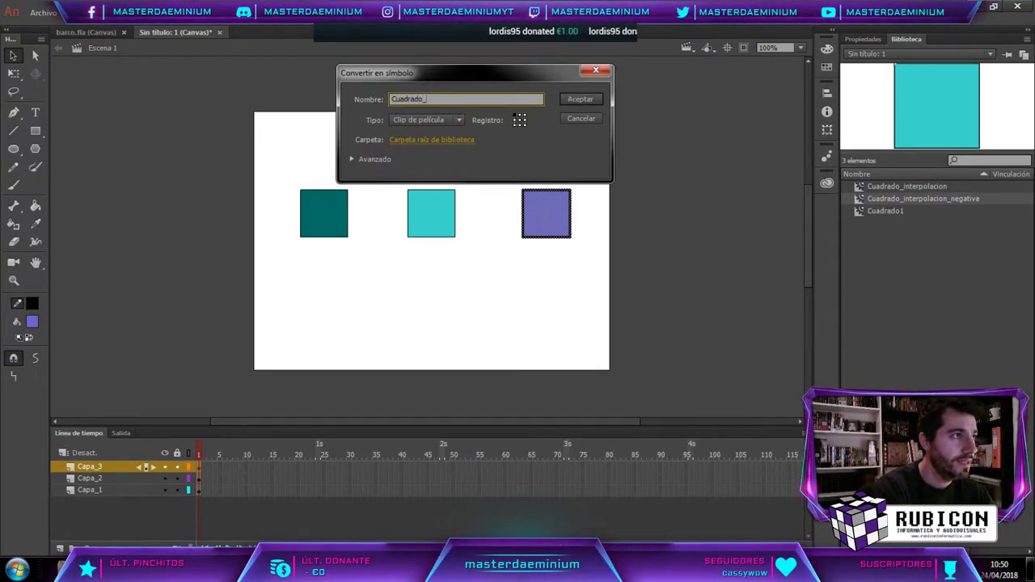
{"action": "type", "text": "interpolacion_positivo"}
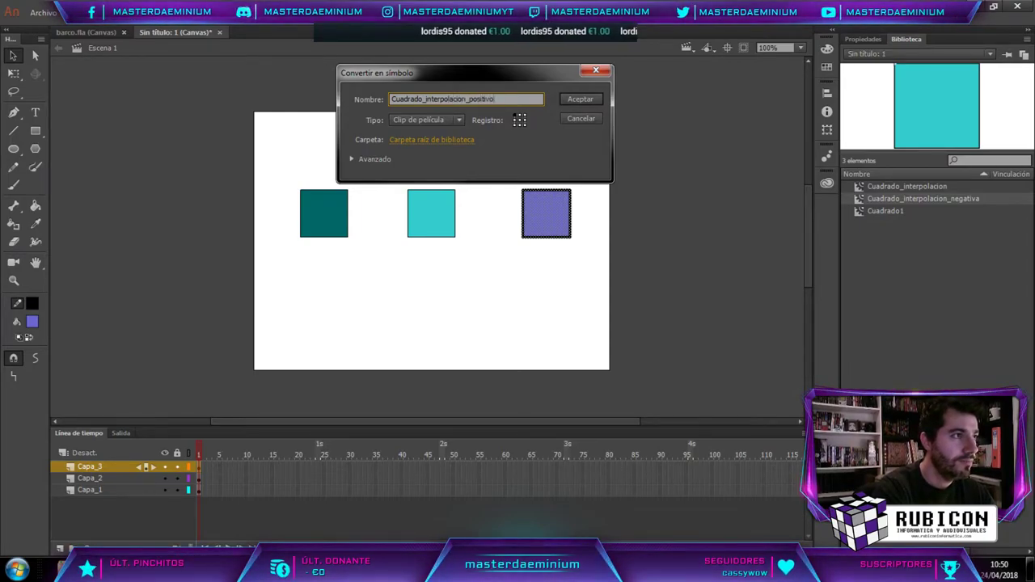
{"action": "key", "text": "Return"}
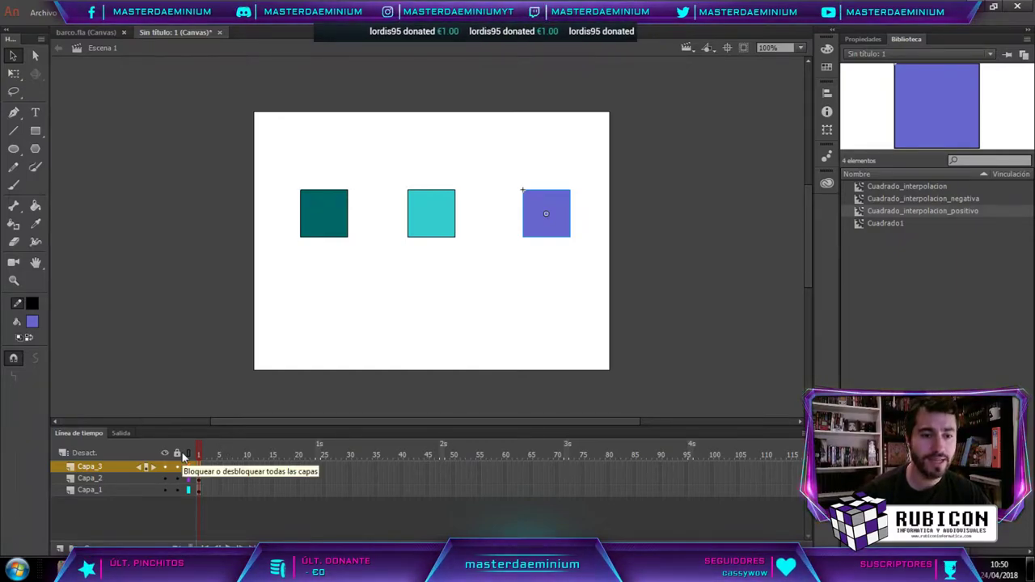
{"action": "left_click", "coordinate": [96, 491]}
{"action": "left_click", "coordinate": [96, 477]}
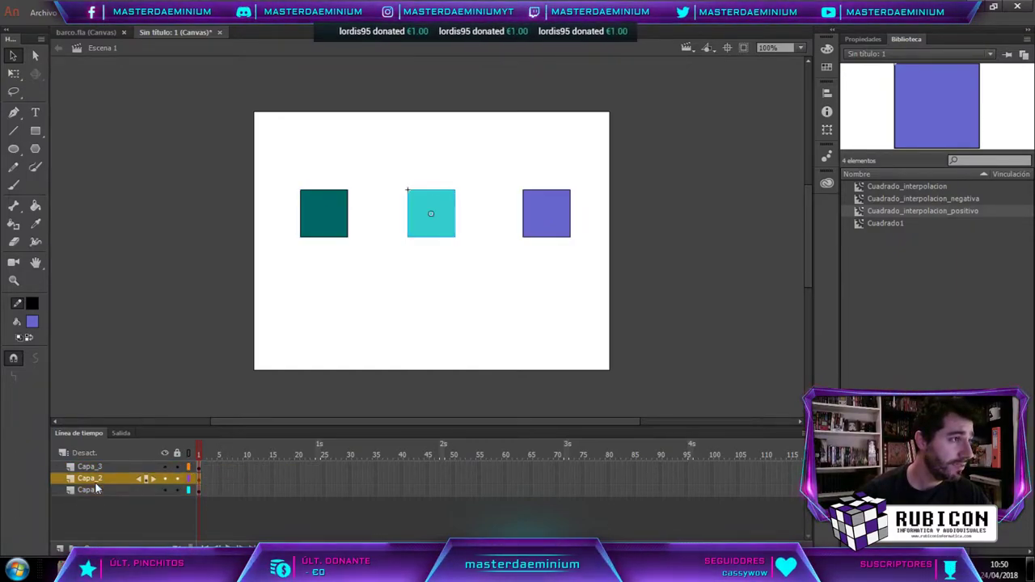
{"action": "left_click", "coordinate": [96, 466]}
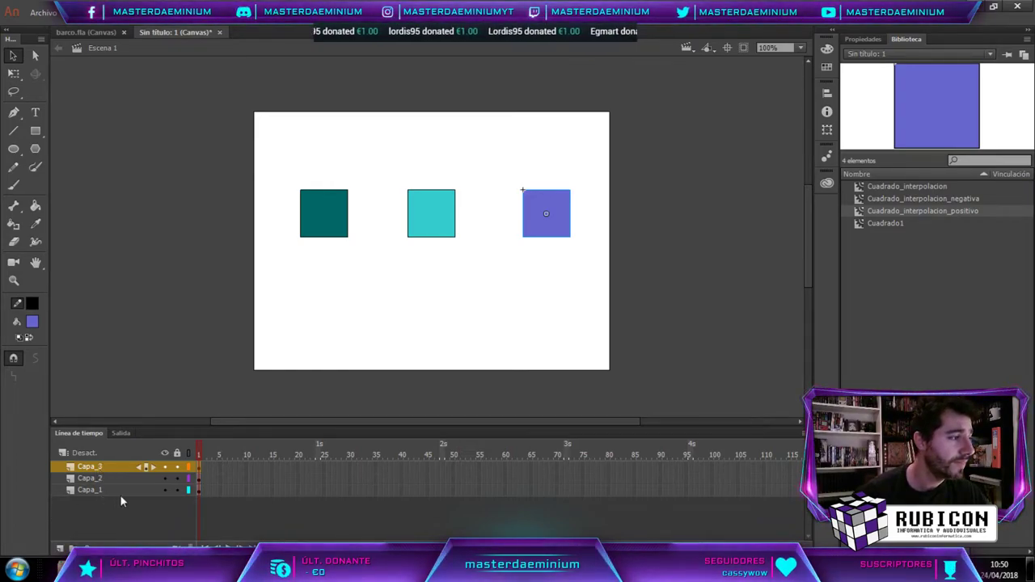
{"action": "left_click", "coordinate": [106, 491]}
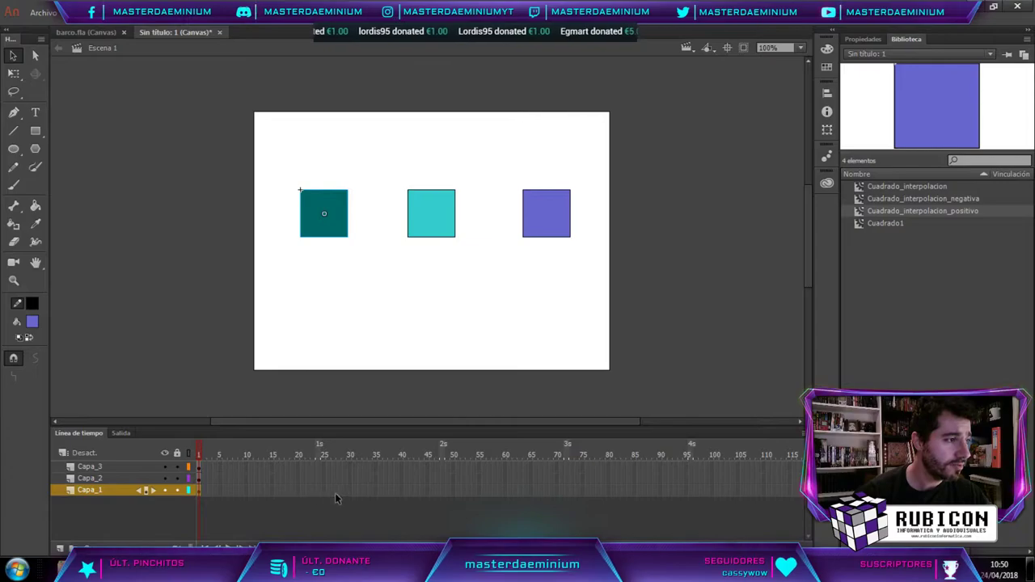
{"action": "left_click", "coordinate": [676, 328]}
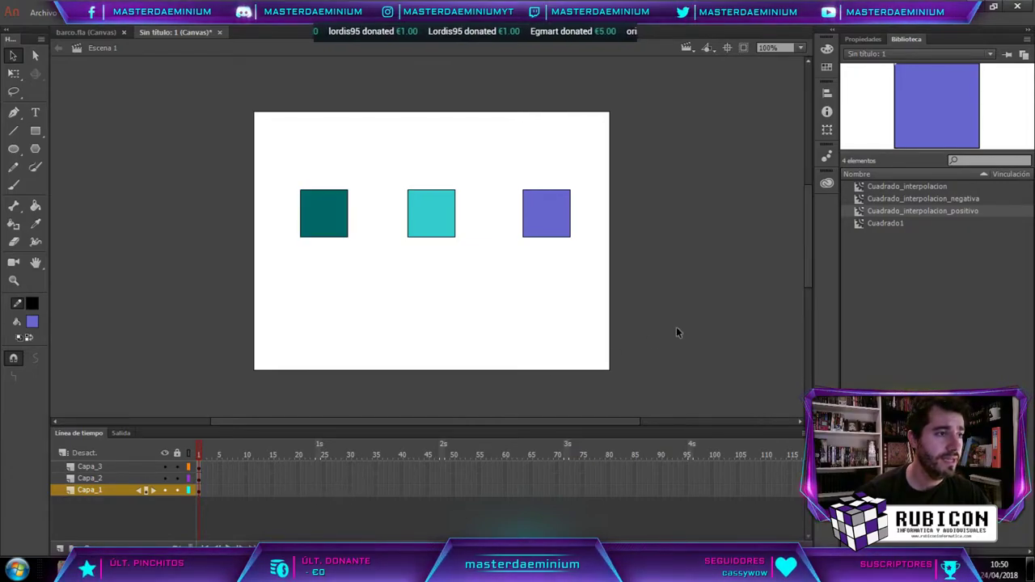
Insert a keyframe at the 2-second mark (frame 48) of Capa_1 and create a classic tween across its frames.
{"action": "left_click", "coordinate": [865, 39]}
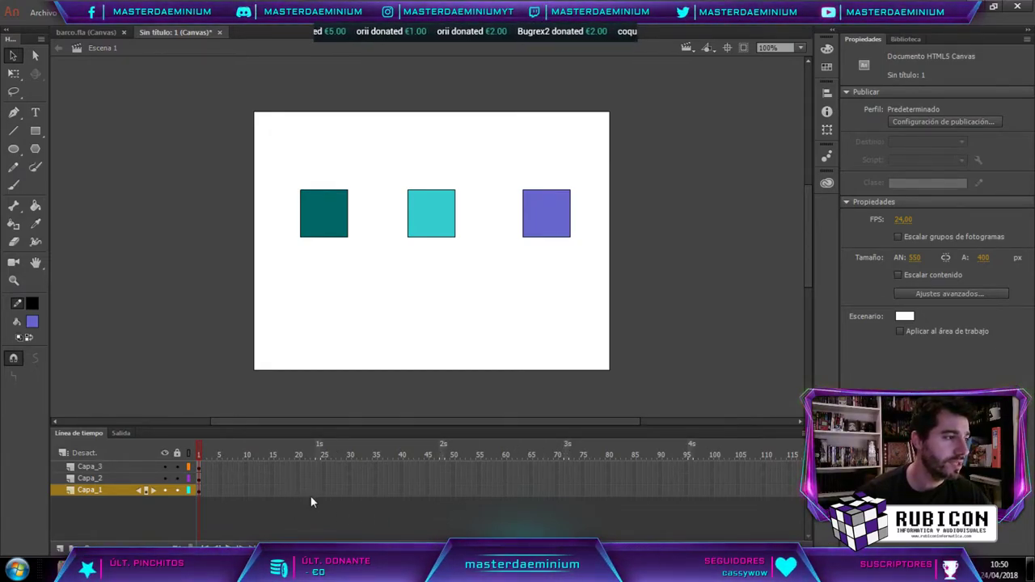
{"action": "left_click", "coordinate": [441, 491]}
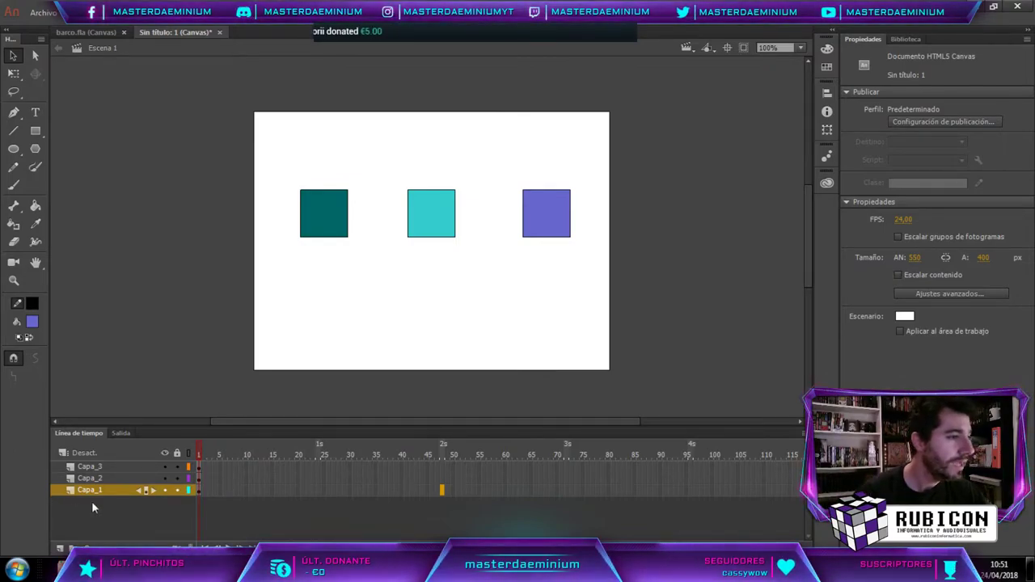
{"action": "key", "text": "F5"}
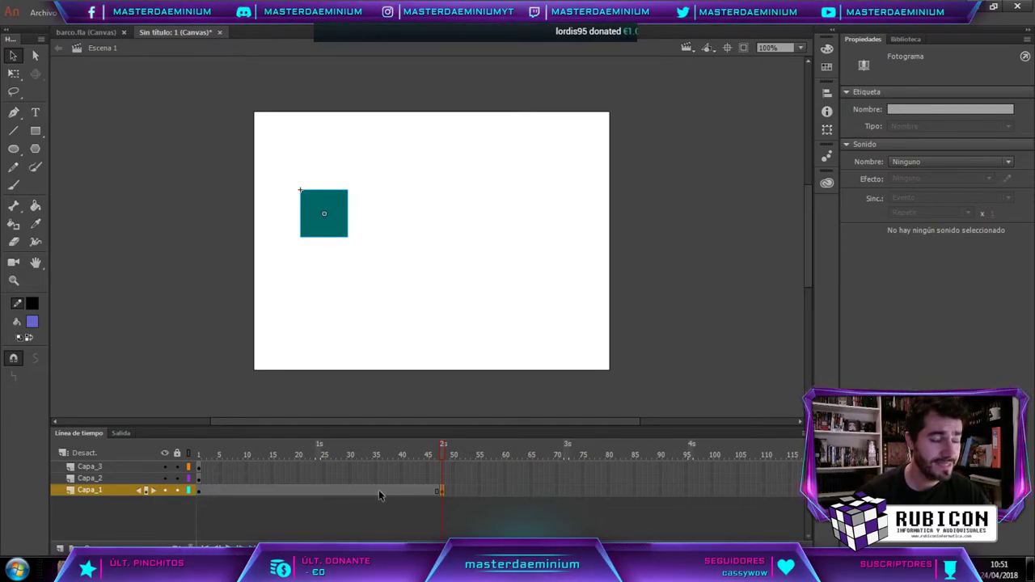
{"action": "left_click", "coordinate": [255, 489]}
{"action": "right_click", "coordinate": [256, 491]}
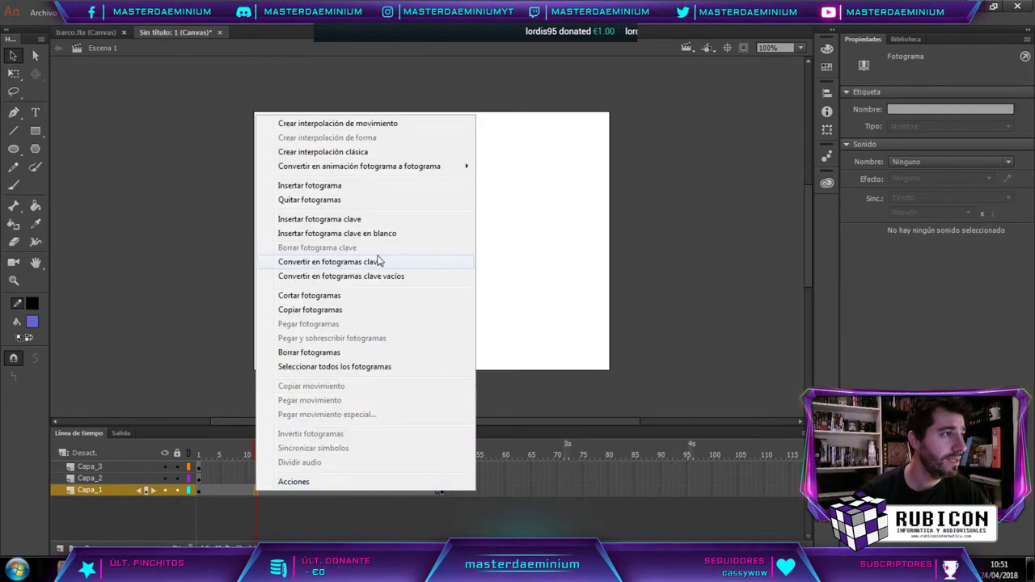
{"action": "left_click", "coordinate": [331, 152]}
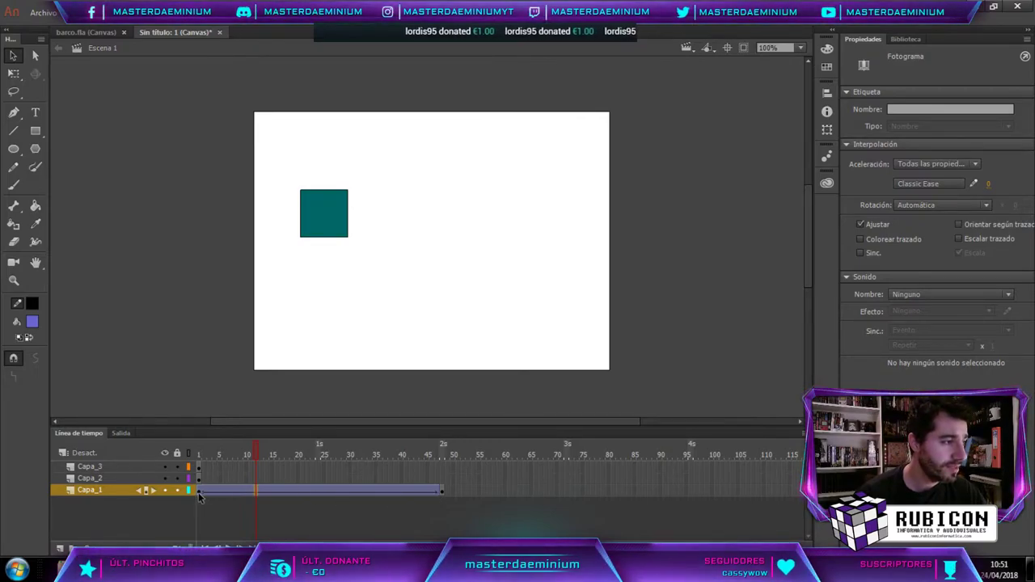
In Capa_1's final keyframe, move the dark teal square straight down to about Y 299, and scrub back to frame 1 to check the motion.
{"action": "left_click", "coordinate": [443, 492]}
{"action": "left_click_drag", "start_coordinate": [332, 235], "coordinate": [333, 345]}
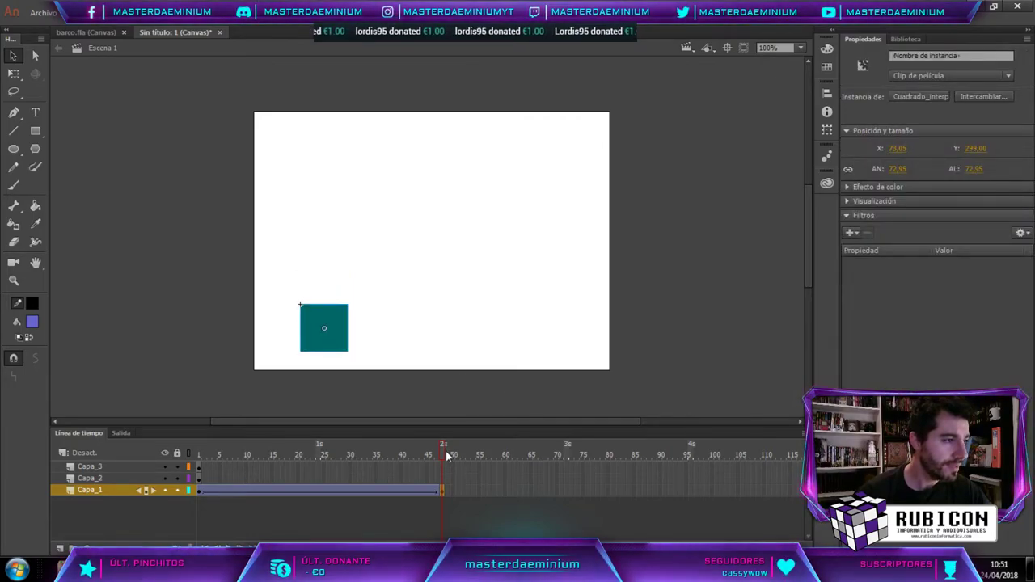
{"action": "left_click_drag", "start_coordinate": [450, 455], "coordinate": [238, 458]}
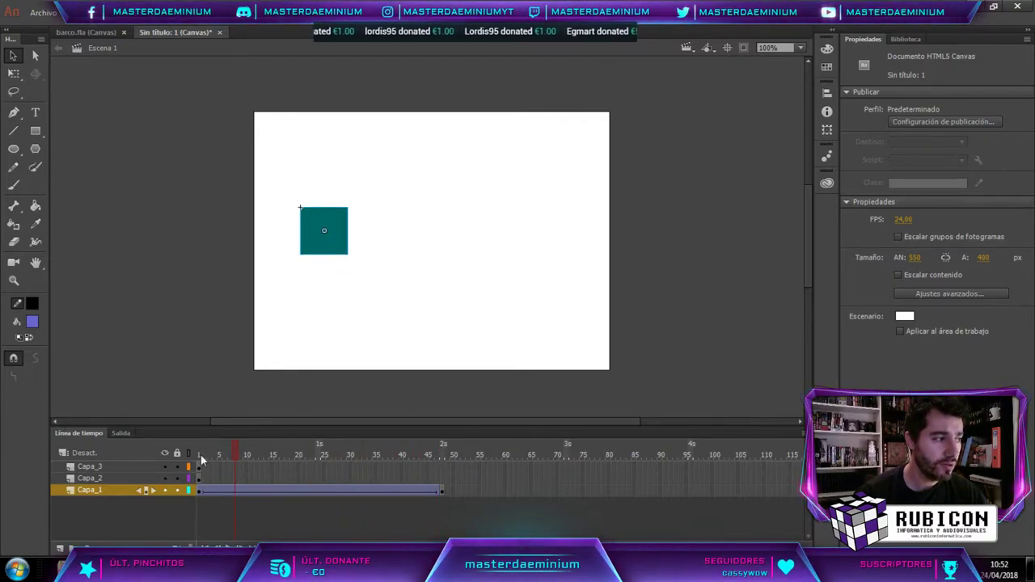
{"action": "left_click", "coordinate": [201, 456]}
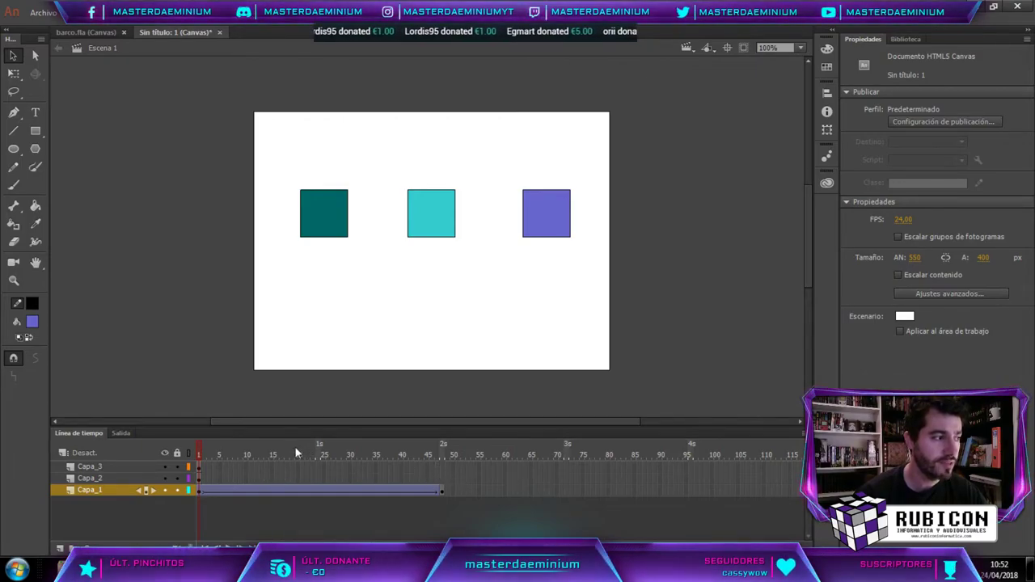
Extend Capa_2 to the 2-second mark with a keyframe and create a motion tween across its frames.
{"action": "left_click_drag", "start_coordinate": [200, 457], "coordinate": [442, 453]}
{"action": "left_click", "coordinate": [442, 478]}
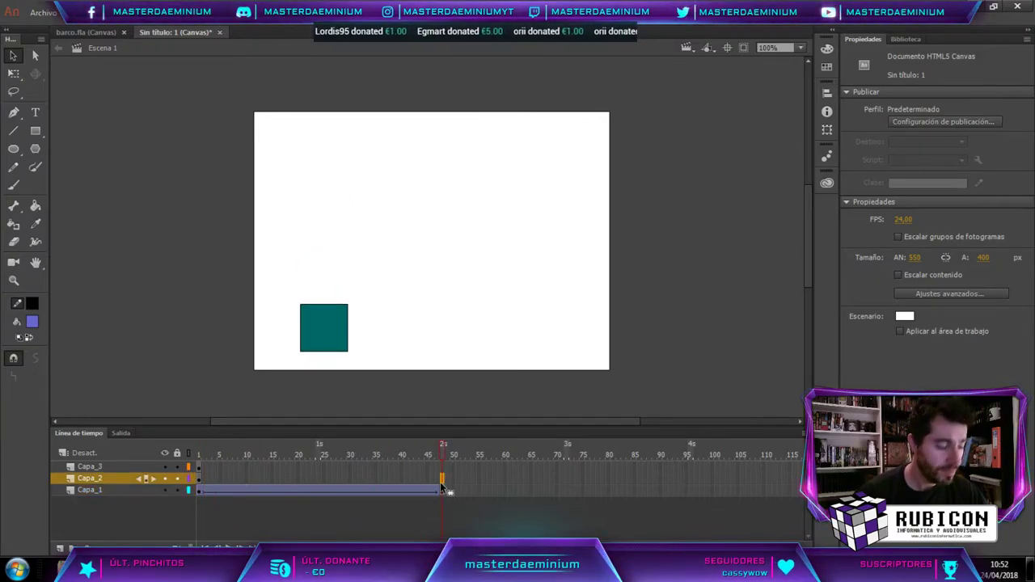
{"action": "key", "text": "F6"}
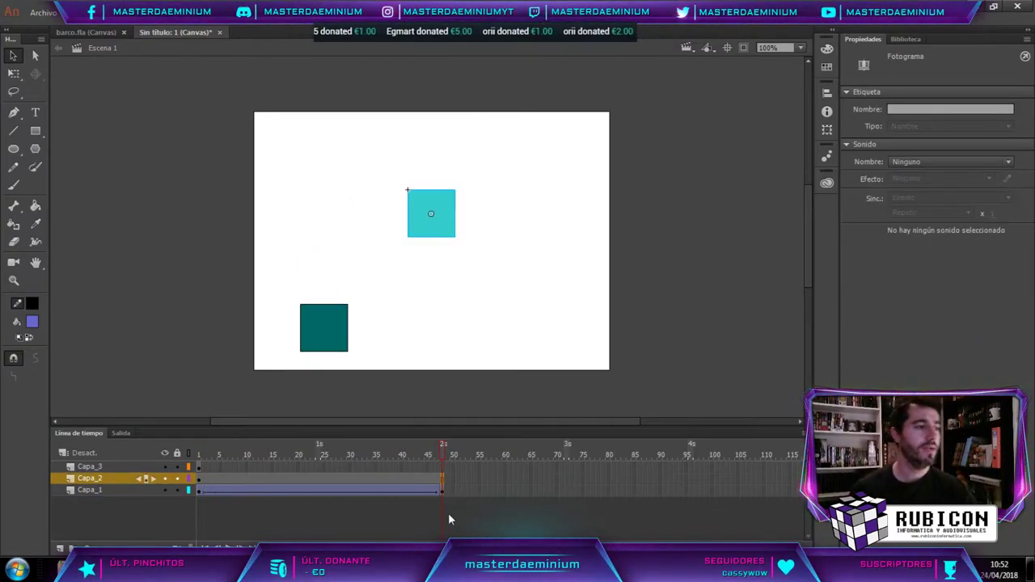
{"action": "right_click", "coordinate": [381, 479]}
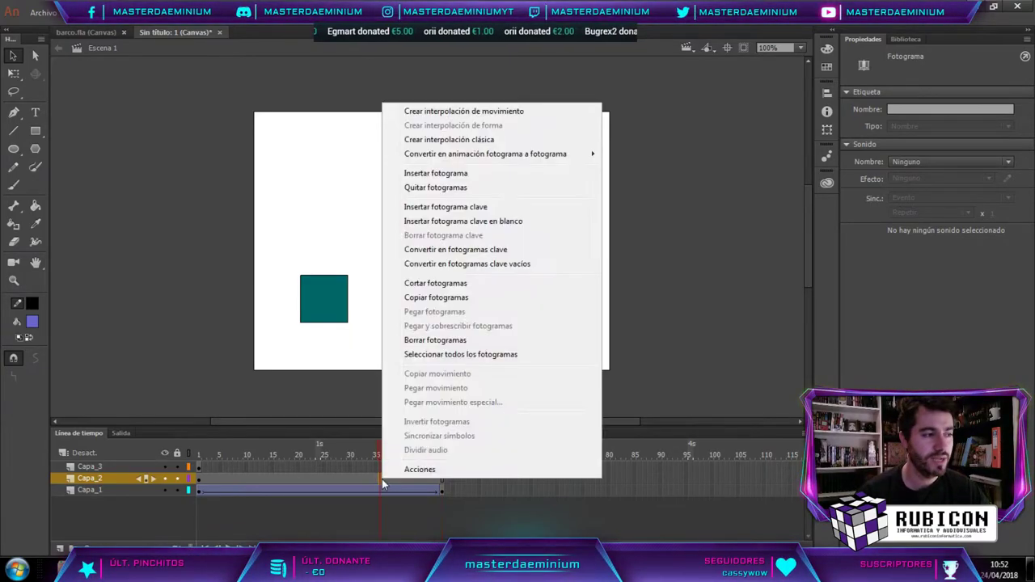
{"action": "left_click", "coordinate": [503, 112]}
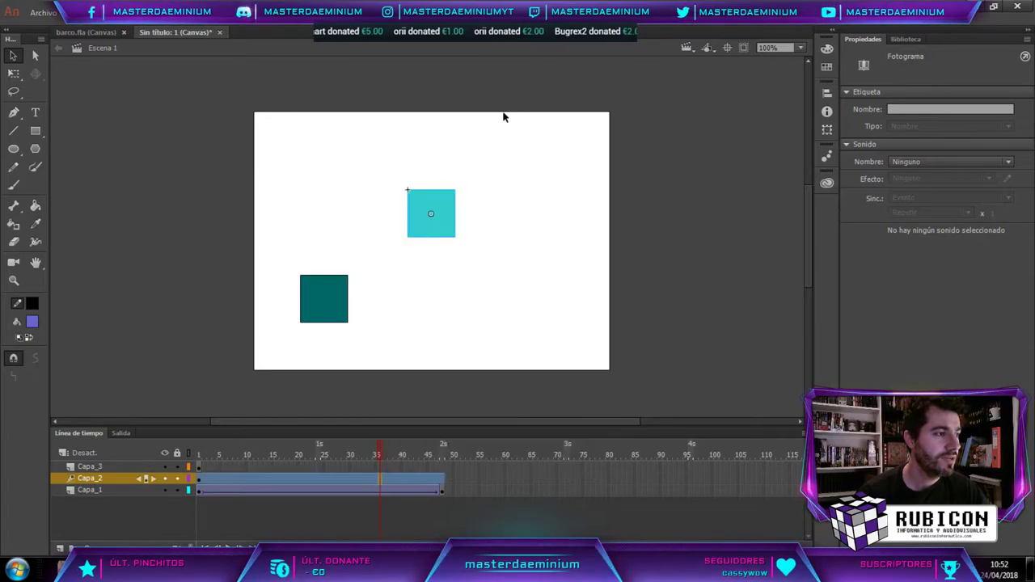
At the 2-second mark, move the cyan square straight down to about Y 299, level with the dark teal square.
{"action": "left_click_drag", "start_coordinate": [379, 455], "coordinate": [350, 455]}
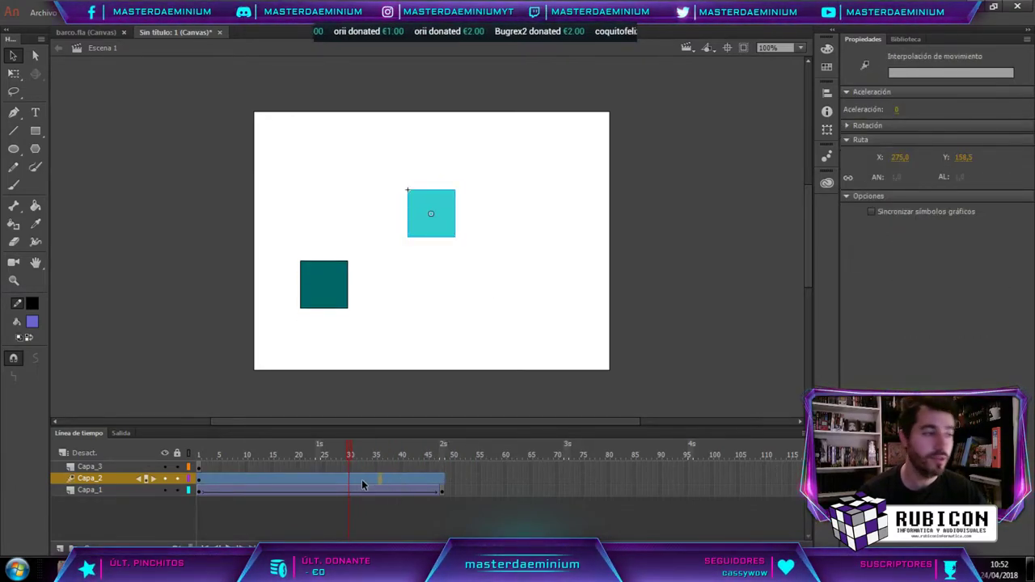
{"action": "left_click_drag", "start_coordinate": [349, 452], "coordinate": [443, 454]}
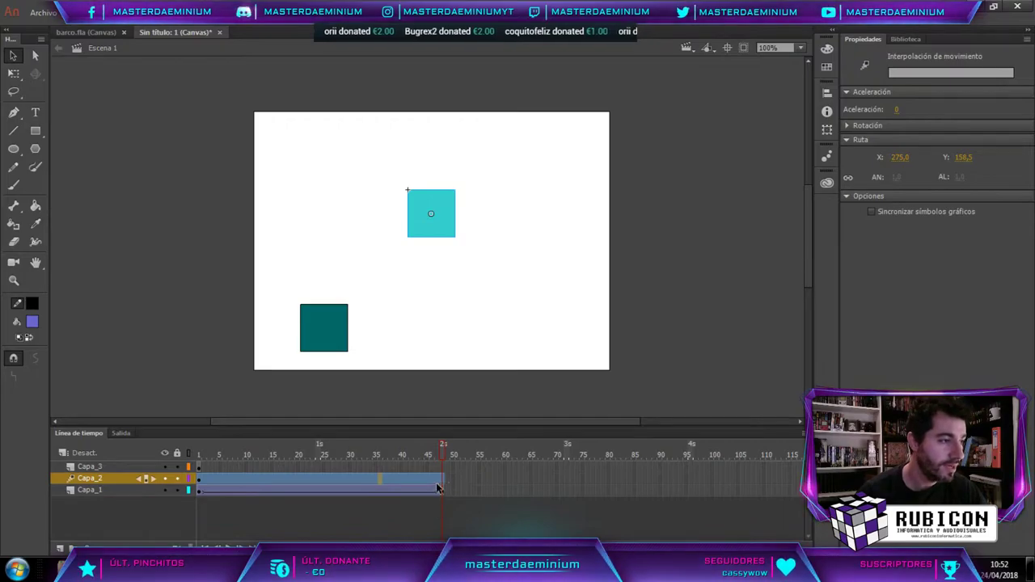
{"action": "left_click_drag", "start_coordinate": [453, 237], "coordinate": [450, 351]}
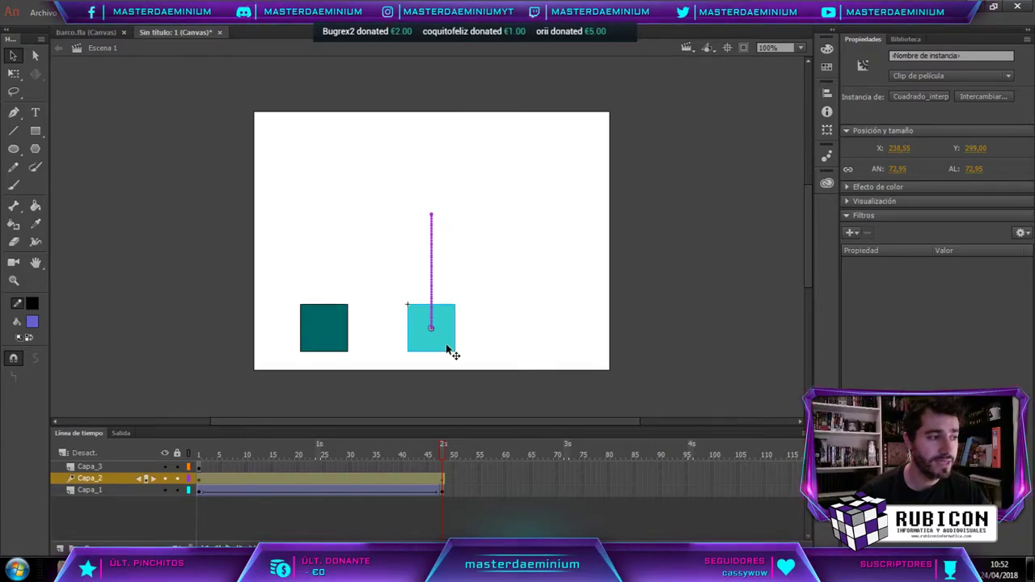
{"action": "left_click", "coordinate": [451, 477]}
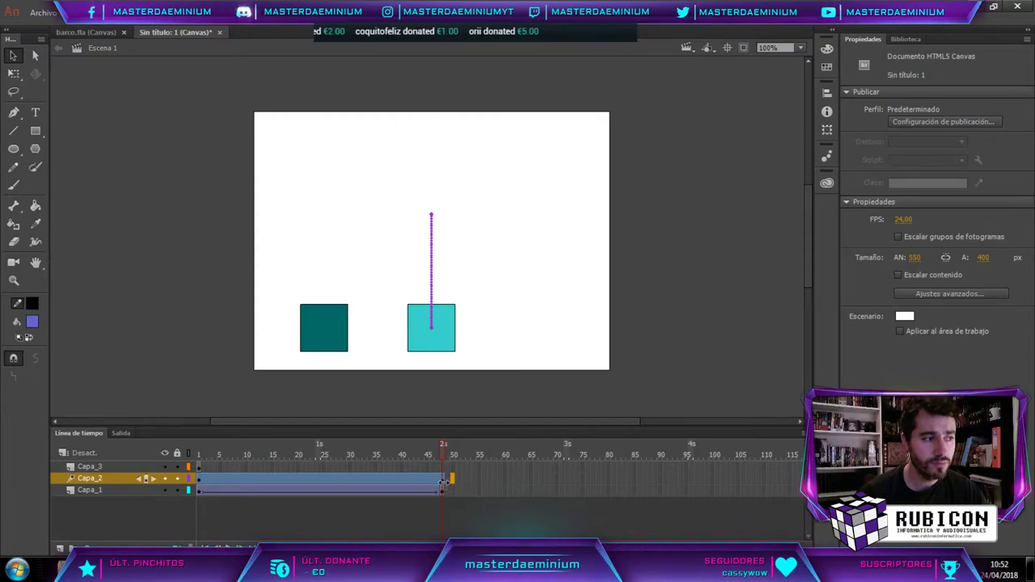
Extend Capa_3 to the 2-second mark with a keyframe and create a motion tween across its frames.
{"action": "left_click", "coordinate": [442, 467]}
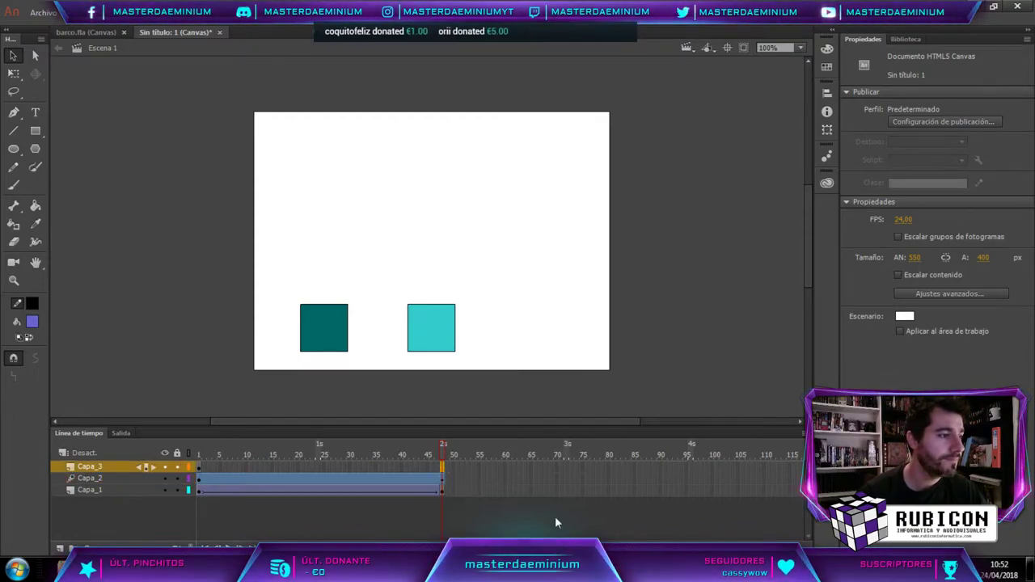
{"action": "left_click", "coordinate": [545, 479]}
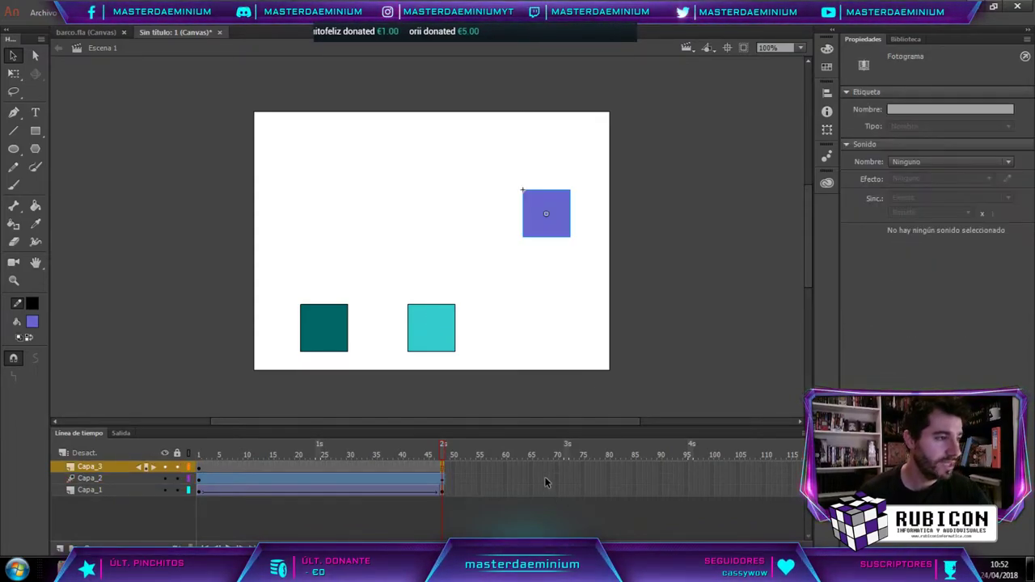
{"action": "right_click", "coordinate": [328, 465]}
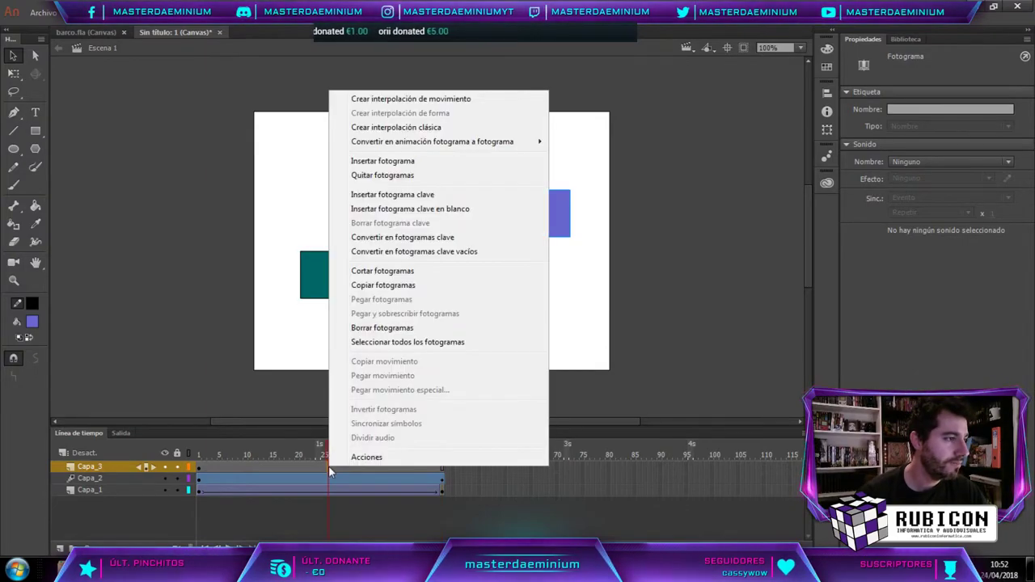
{"action": "left_click", "coordinate": [444, 102]}
At the 2-second mark, move the purple square straight down level with the other two, and scrub back to frame 1.
{"action": "left_click", "coordinate": [445, 455]}
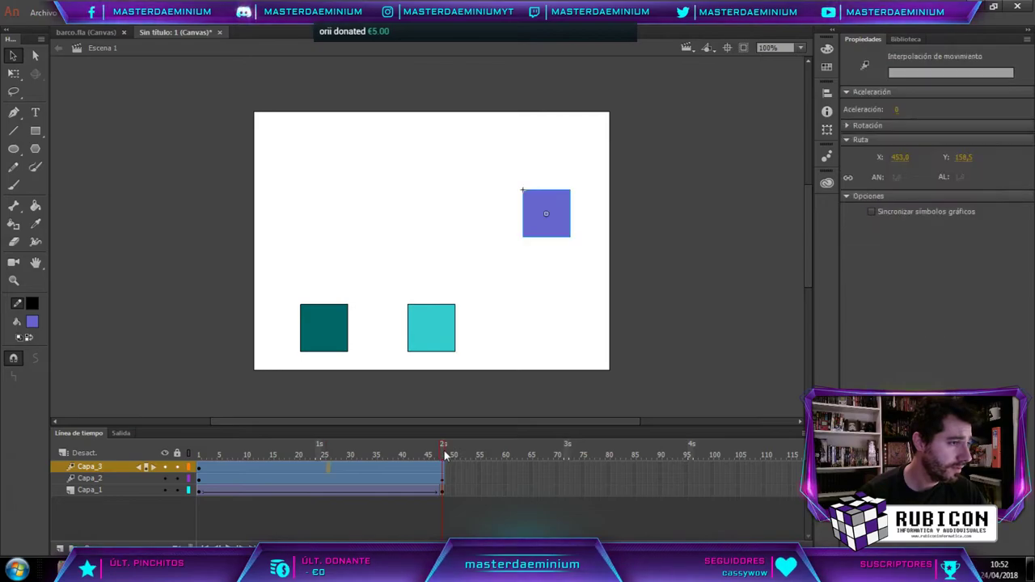
{"action": "left_click_drag", "start_coordinate": [561, 211], "coordinate": [554, 327]}
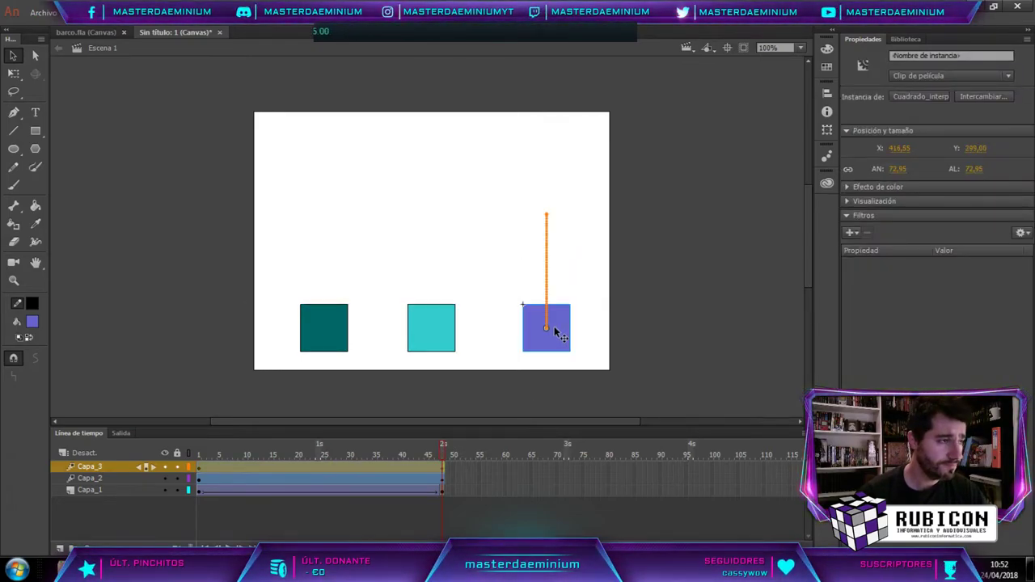
{"action": "left_click", "coordinate": [658, 314]}
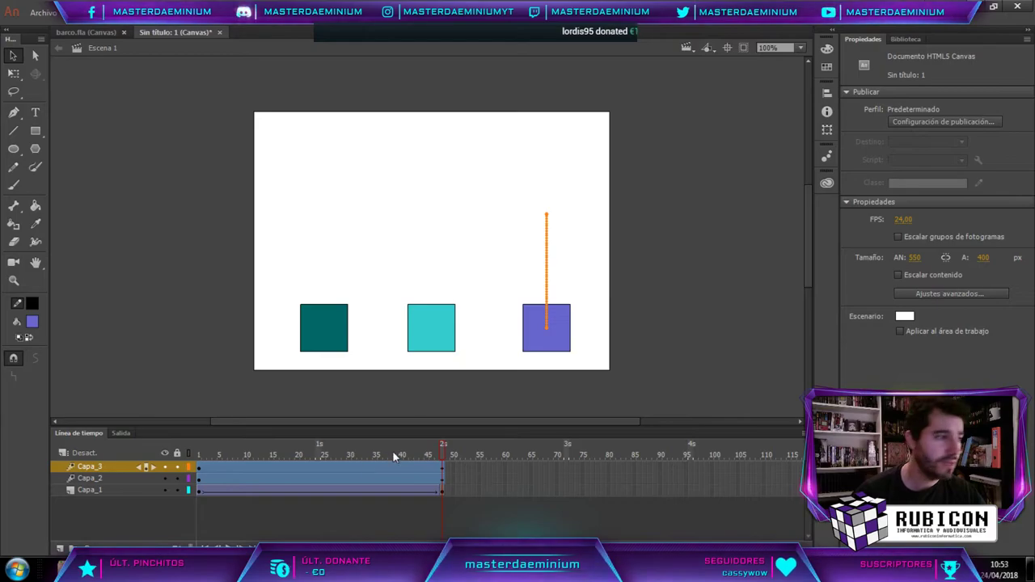
{"action": "left_click_drag", "start_coordinate": [444, 456], "coordinate": [194, 267]}
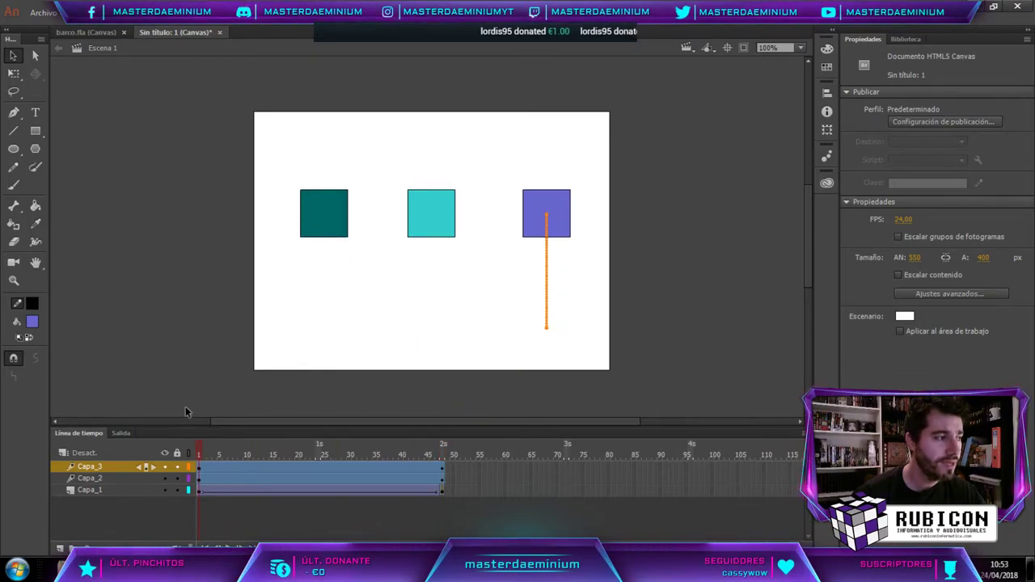
Select the cyan square's motion tween on Capa_2 and set its easing to 100 (ease out).
{"action": "left_click", "coordinate": [426, 202]}
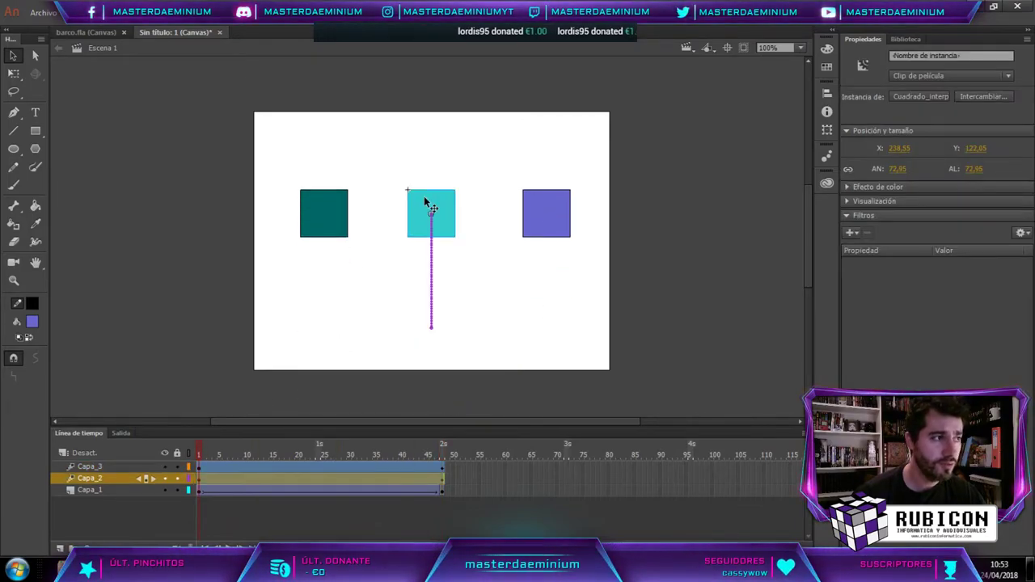
{"action": "left_click", "coordinate": [530, 206]}
{"action": "left_click", "coordinate": [535, 296]}
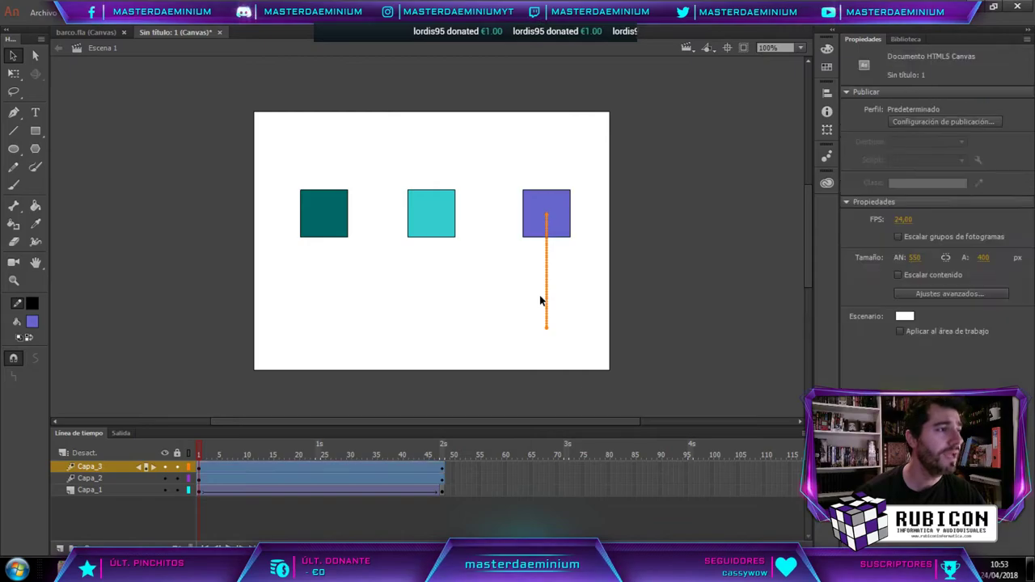
{"action": "left_click", "coordinate": [432, 224]}
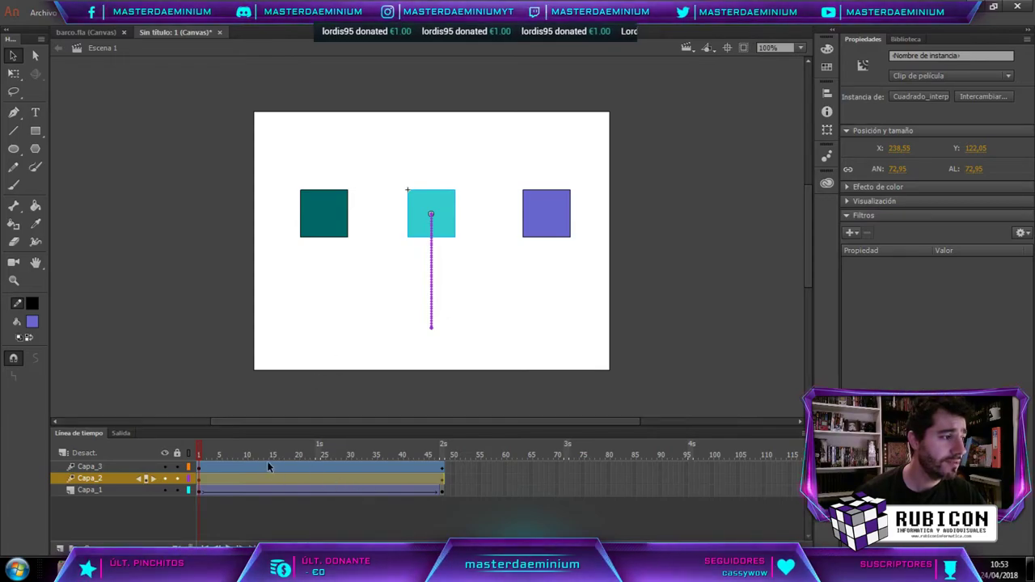
{"action": "left_click", "coordinate": [225, 481]}
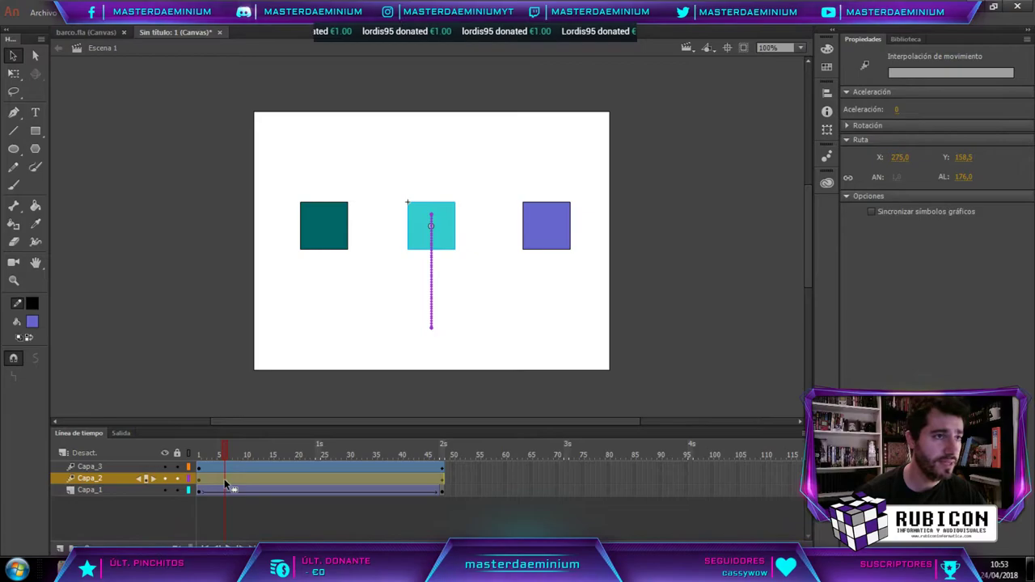
{"action": "left_click", "coordinate": [245, 482]}
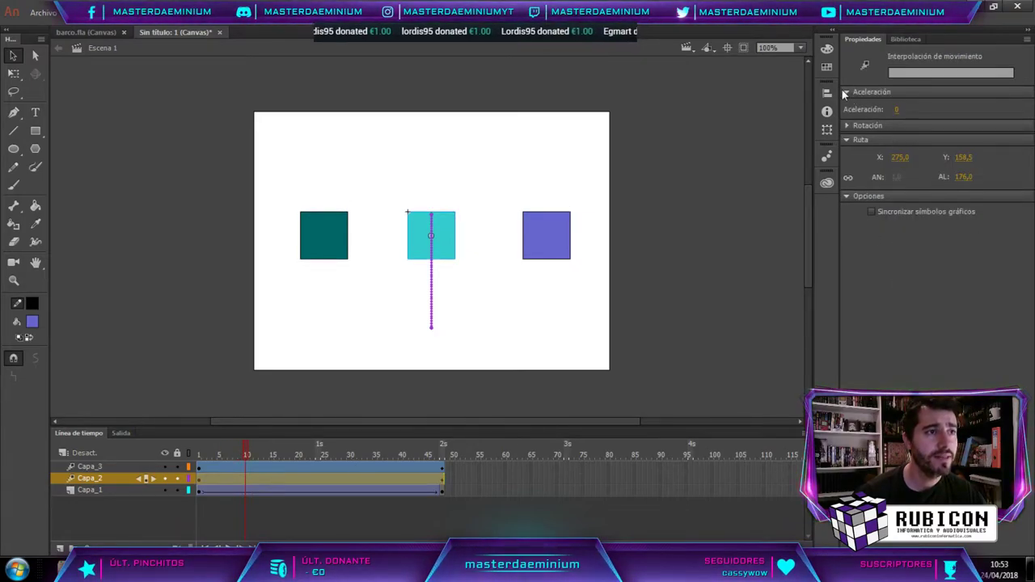
{"action": "left_click", "coordinate": [897, 109]}
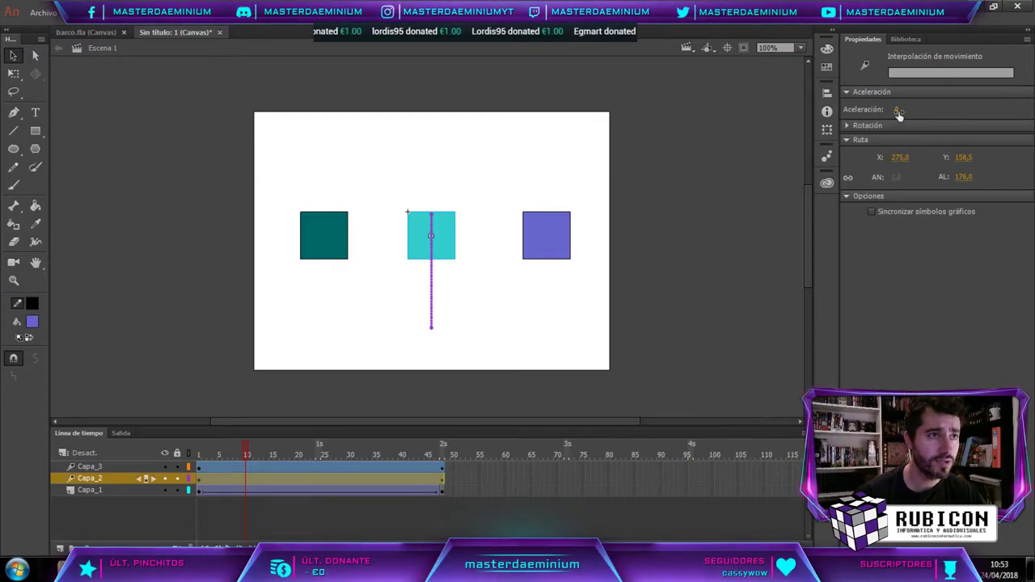
{"action": "left_click_drag", "start_coordinate": [900, 111], "coordinate": [953, 111]}
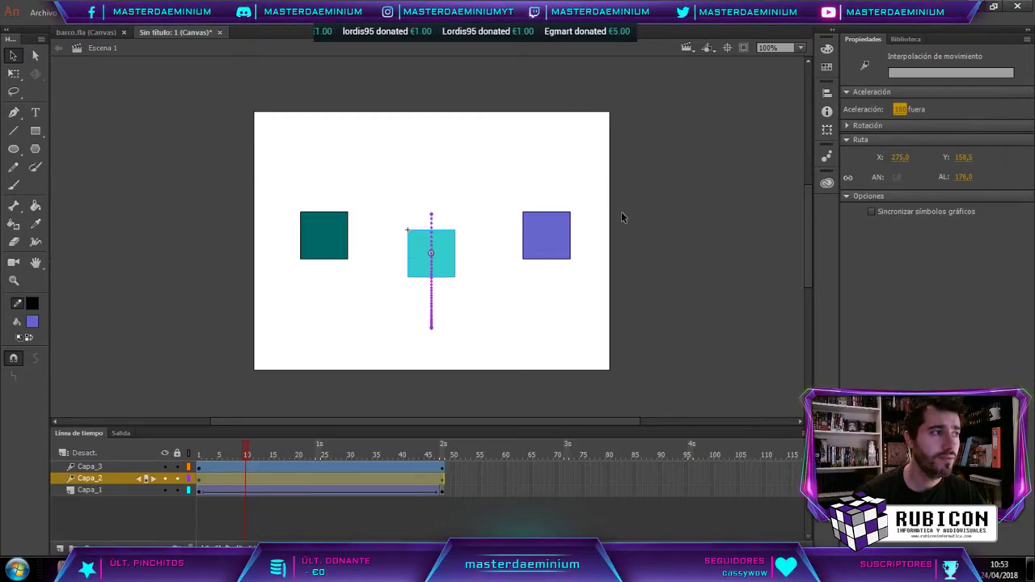
Set the easing of the purple square's motion tween on Capa_3 to -100 (ease in) and return the playhead to frame 1.
{"action": "left_click", "coordinate": [536, 233]}
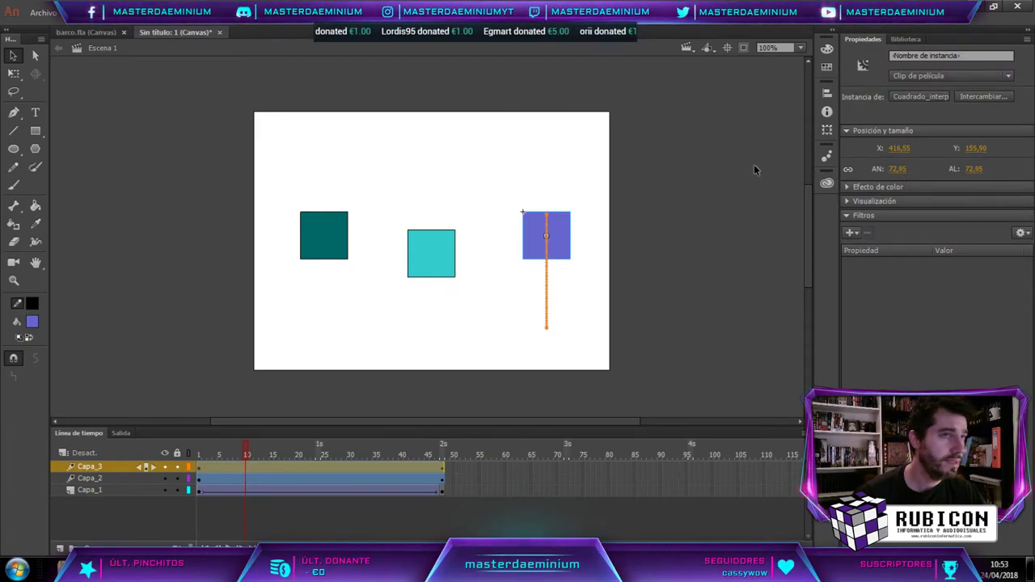
{"action": "left_click", "coordinate": [251, 469]}
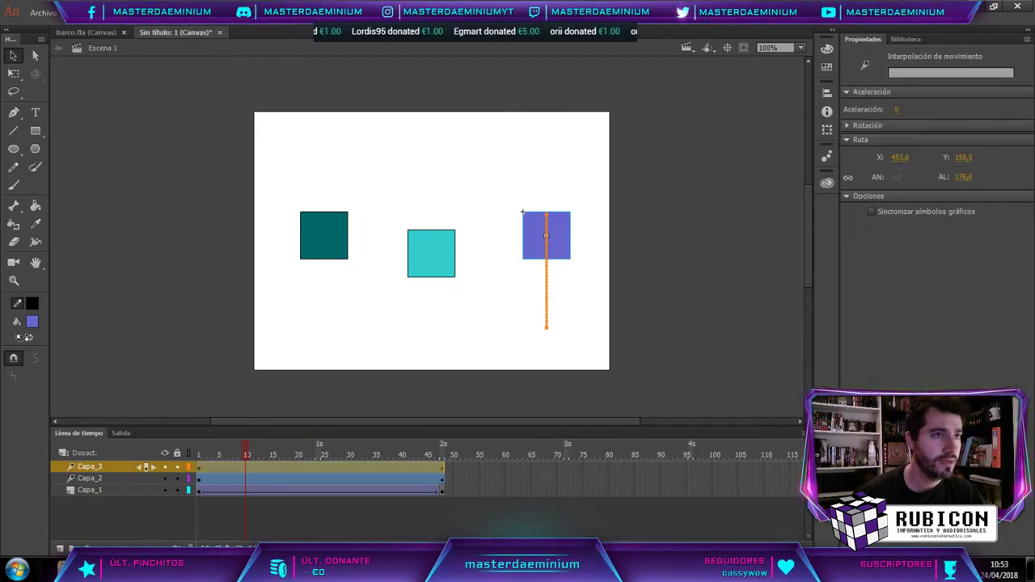
{"action": "left_click_drag", "start_coordinate": [897, 110], "coordinate": [476, 129]}
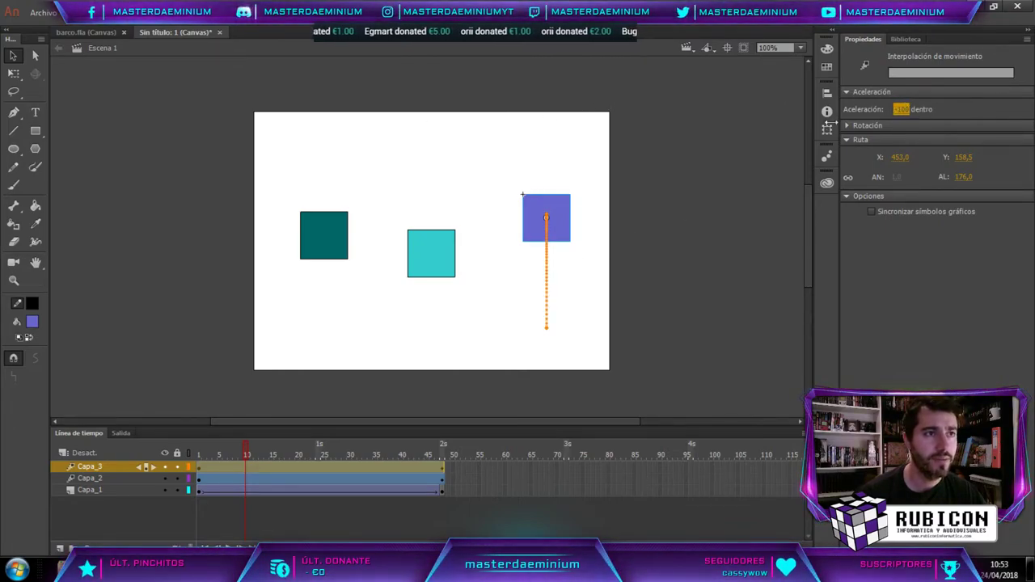
{"action": "left_click", "coordinate": [717, 147]}
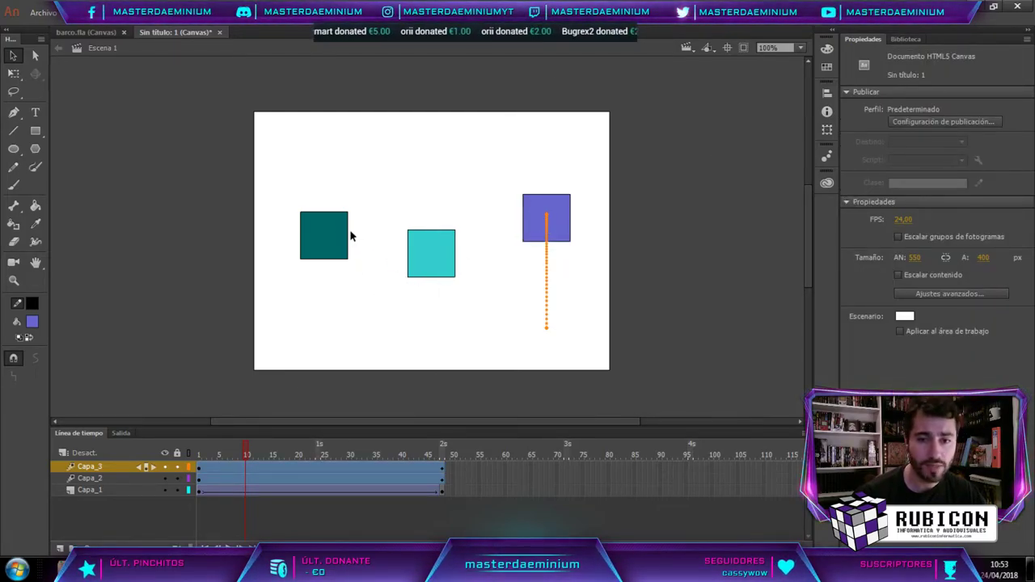
{"action": "left_click_drag", "start_coordinate": [242, 458], "coordinate": [194, 458]}
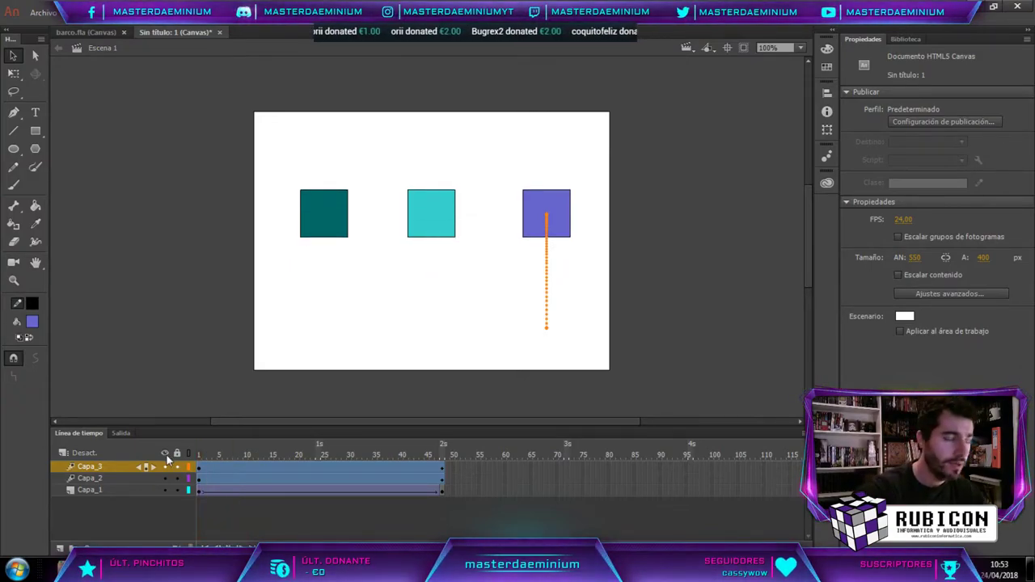
Play the three-square animation several times from frame 1 to compare the effect of the different easings.
{"action": "key", "text": "Return"}
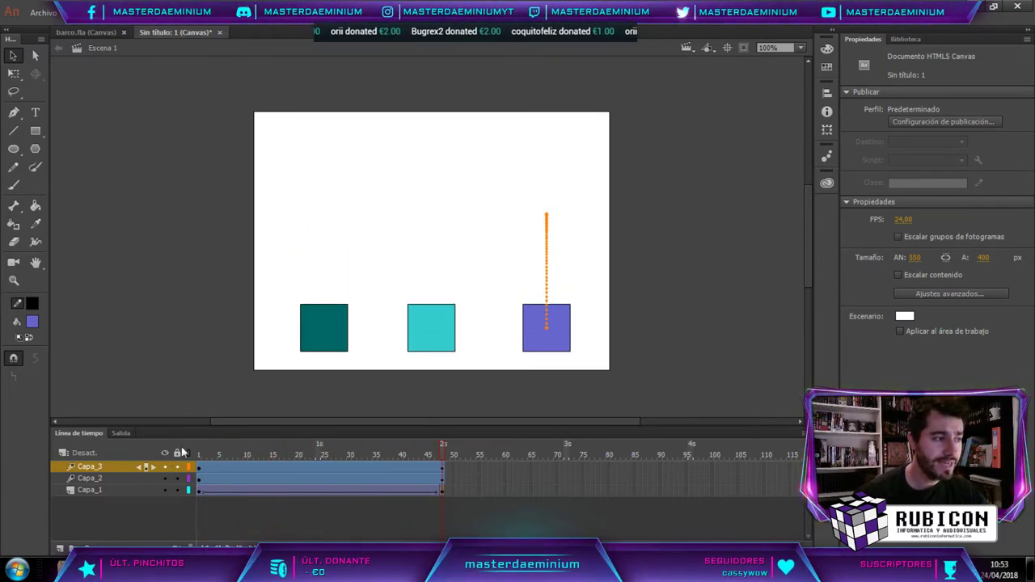
{"action": "left_click_drag", "start_coordinate": [445, 457], "coordinate": [198, 455]}
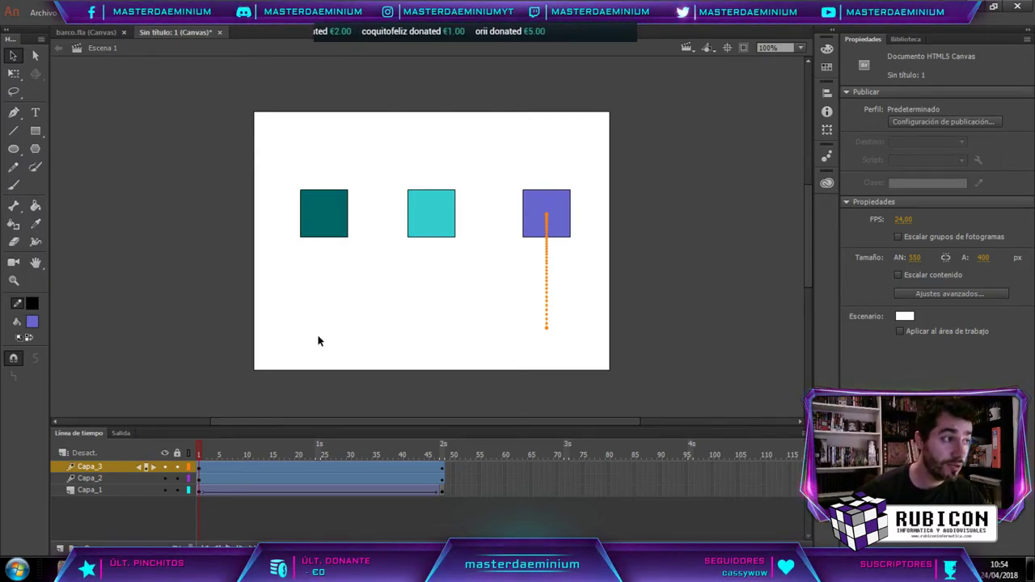
{"action": "key", "text": "Return"}
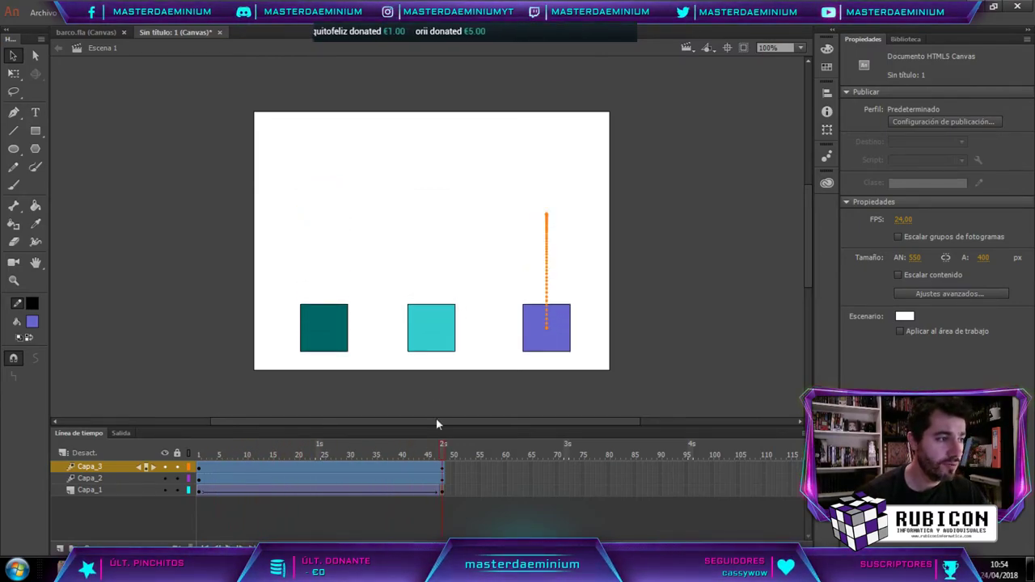
{"action": "left_click", "coordinate": [198, 454]}
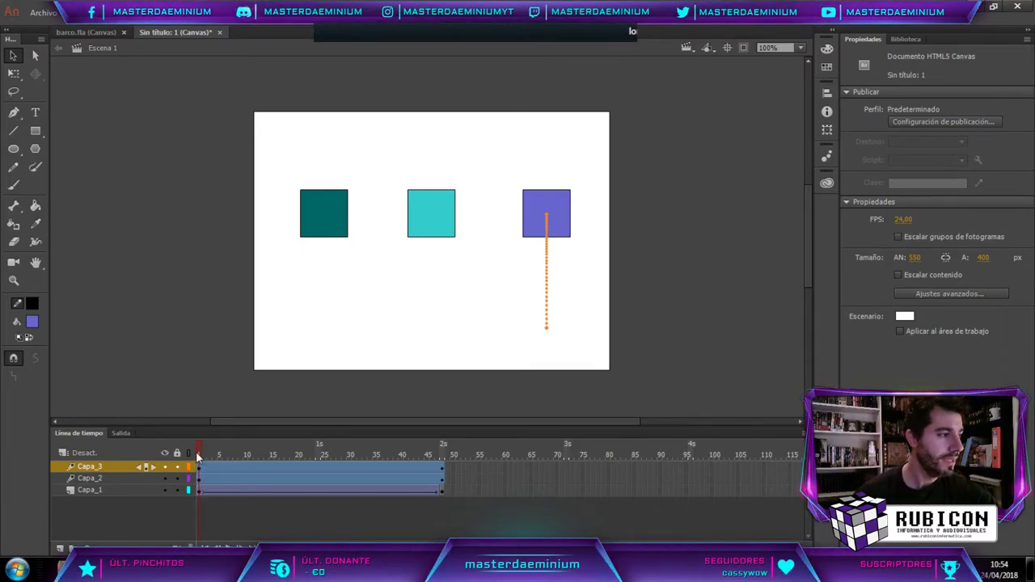
{"action": "key", "text": "Return"}
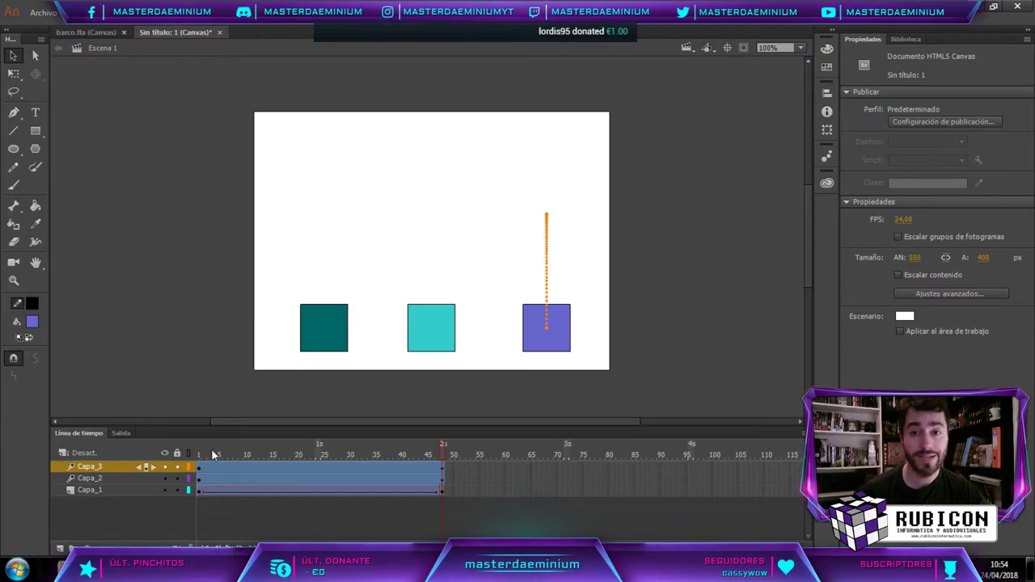
Switch to the barco.fla document and hide every layer except Olas del averno, Olas del averno lejos and Background.
{"action": "left_click", "coordinate": [84, 32]}
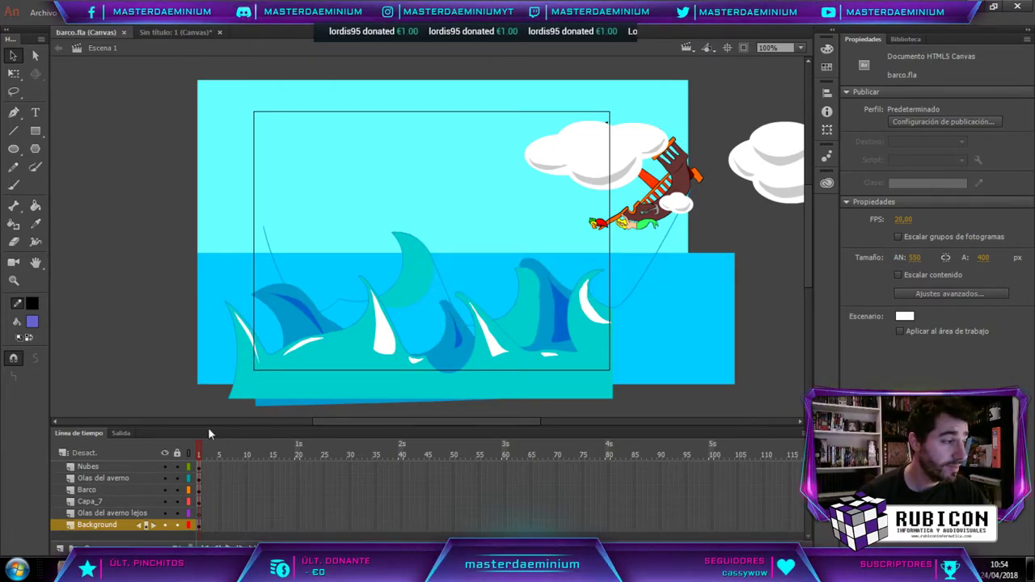
{"action": "left_click_drag", "start_coordinate": [164, 512], "coordinate": [164, 466]}
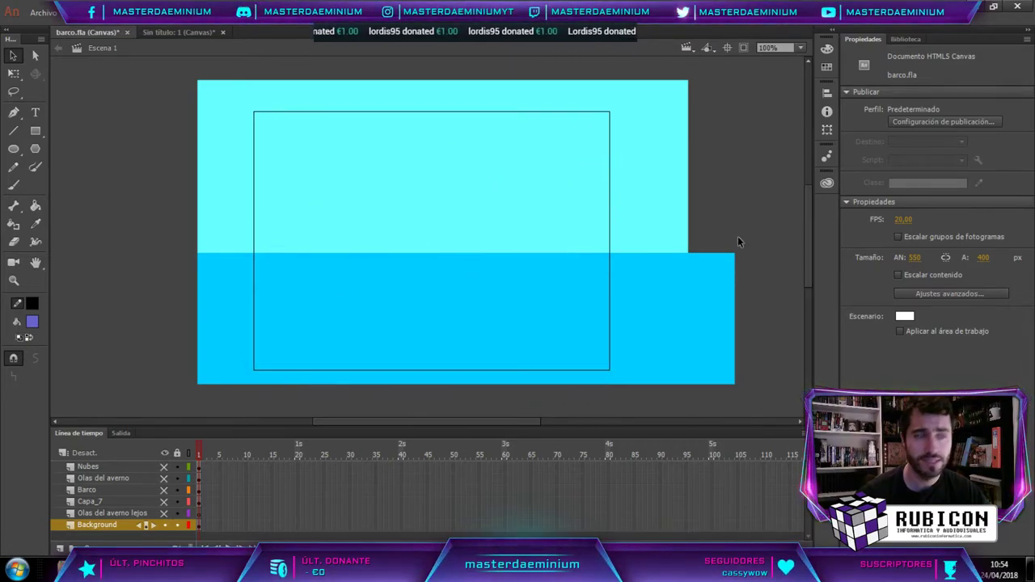
{"action": "left_click", "coordinate": [164, 512]}
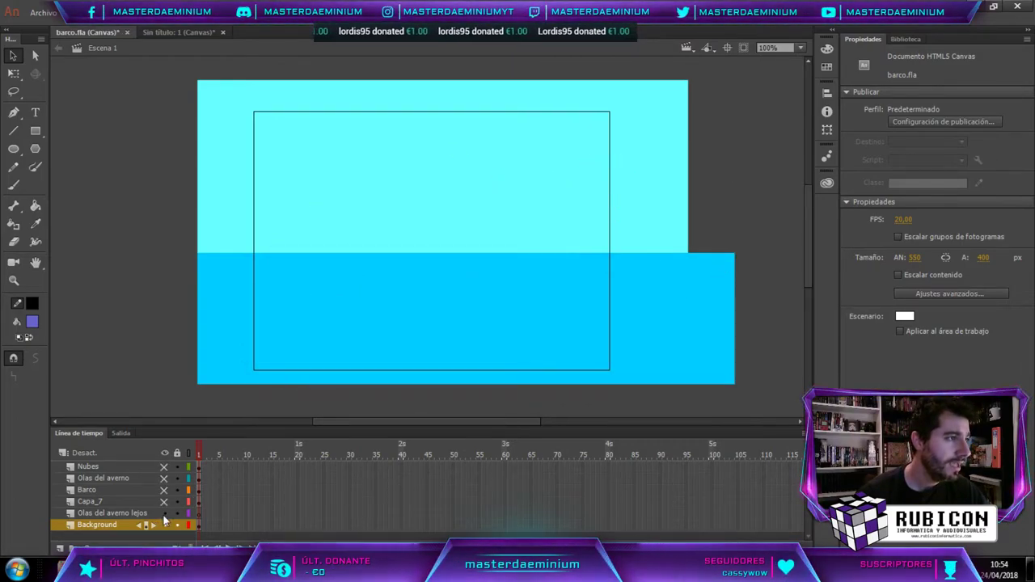
{"action": "left_click", "coordinate": [164, 478]}
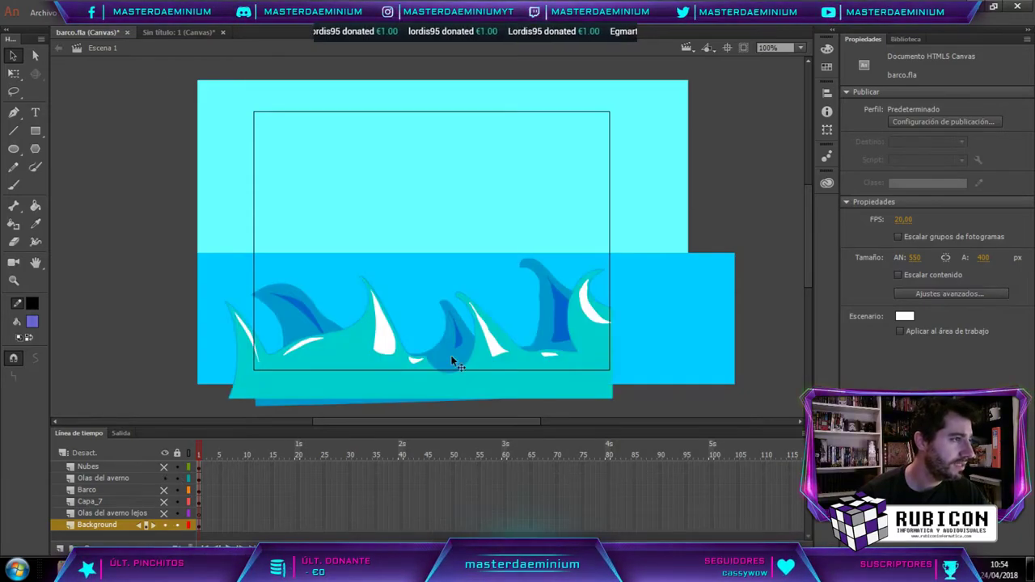
{"action": "left_click", "coordinate": [199, 478]}
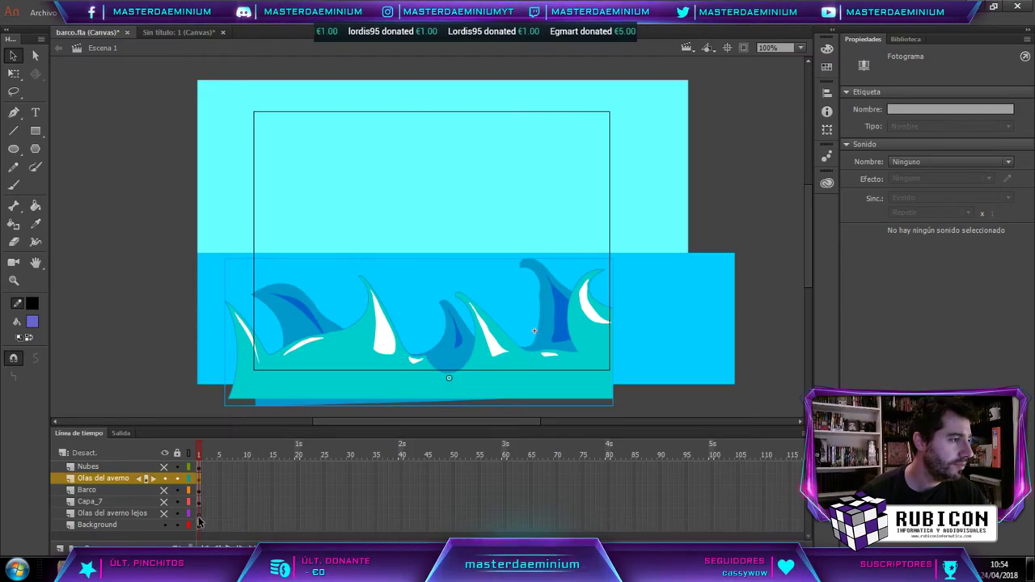
{"action": "left_click", "coordinate": [198, 513]}
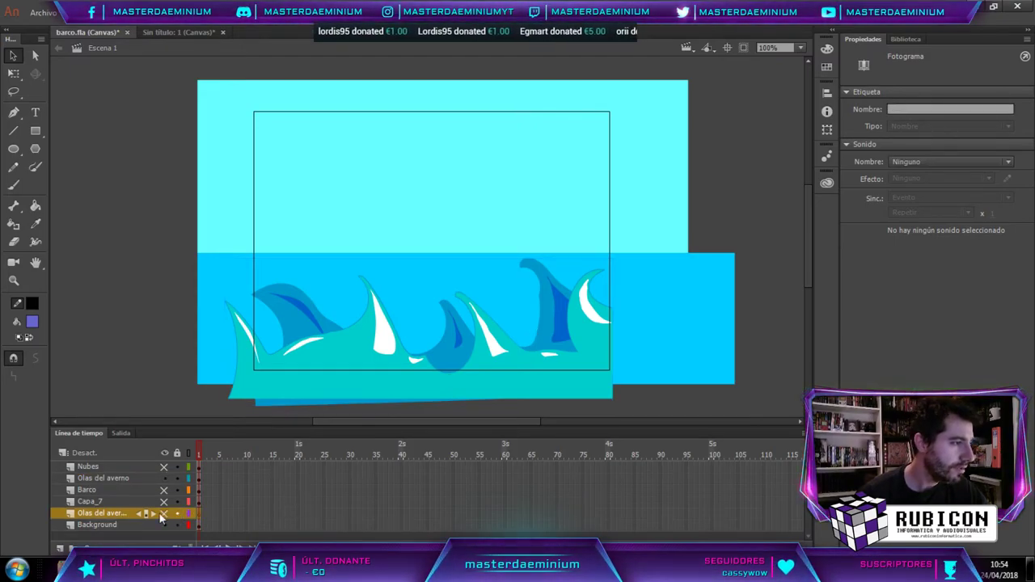
{"action": "left_click", "coordinate": [164, 514]}
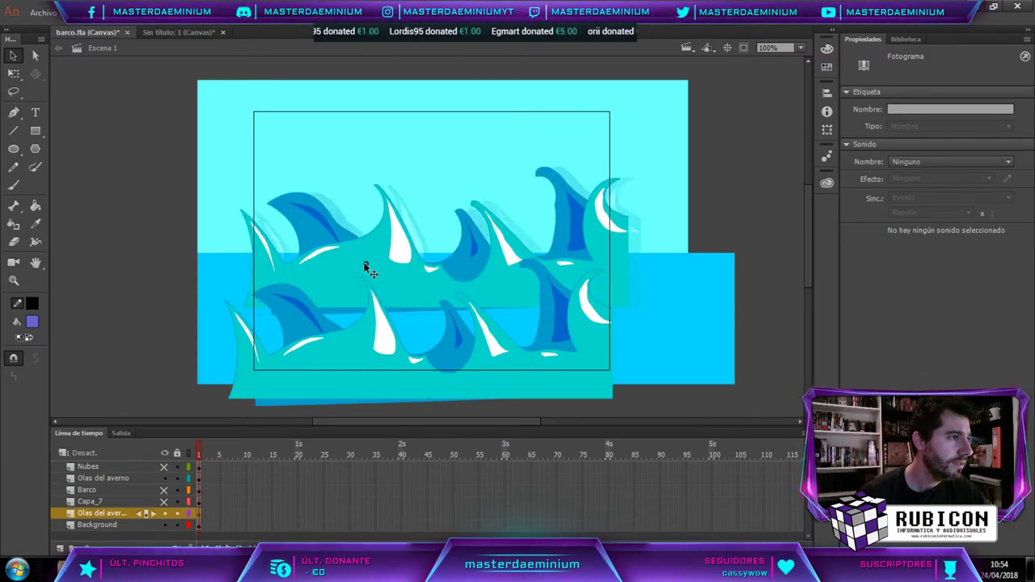
Move the distant wave slightly up and left, and squash it to about 560 by 91 px near the horizon.
{"action": "left_click_drag", "start_coordinate": [365, 267], "coordinate": [358, 259]}
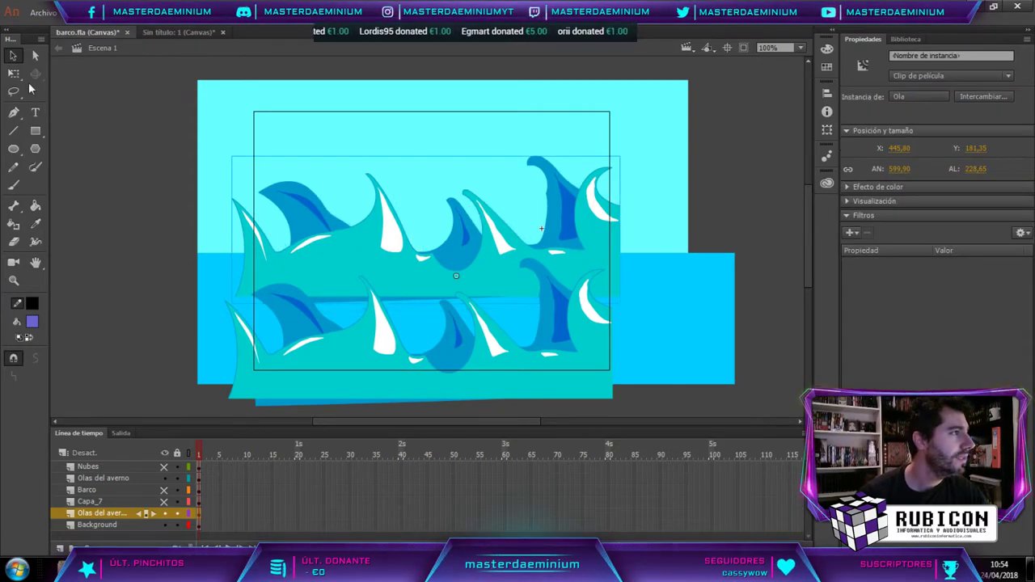
{"action": "left_click", "coordinate": [13, 73]}
{"action": "left_click_drag", "start_coordinate": [619, 156], "coordinate": [610, 229]}
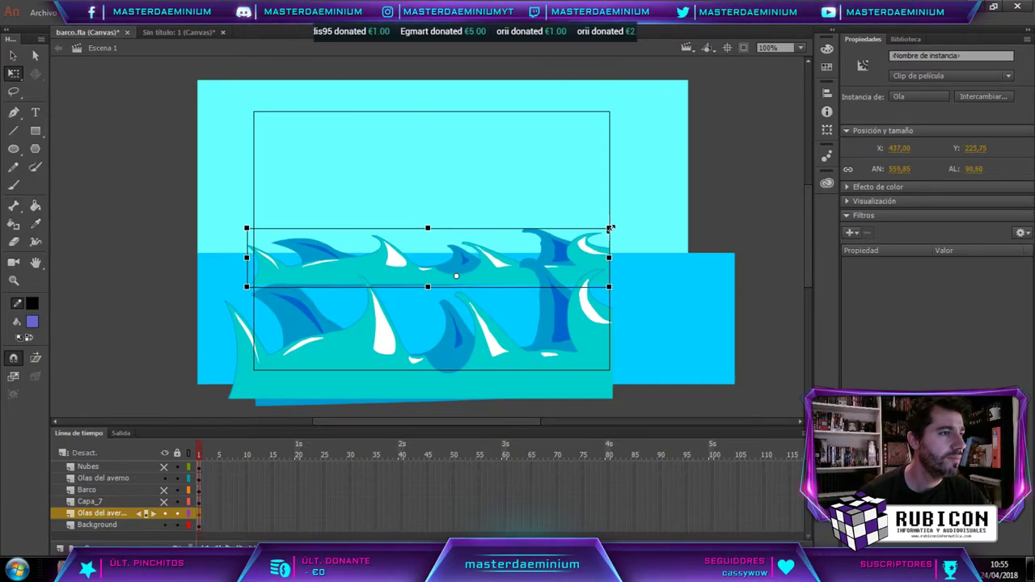
{"action": "left_click", "coordinate": [745, 197]}
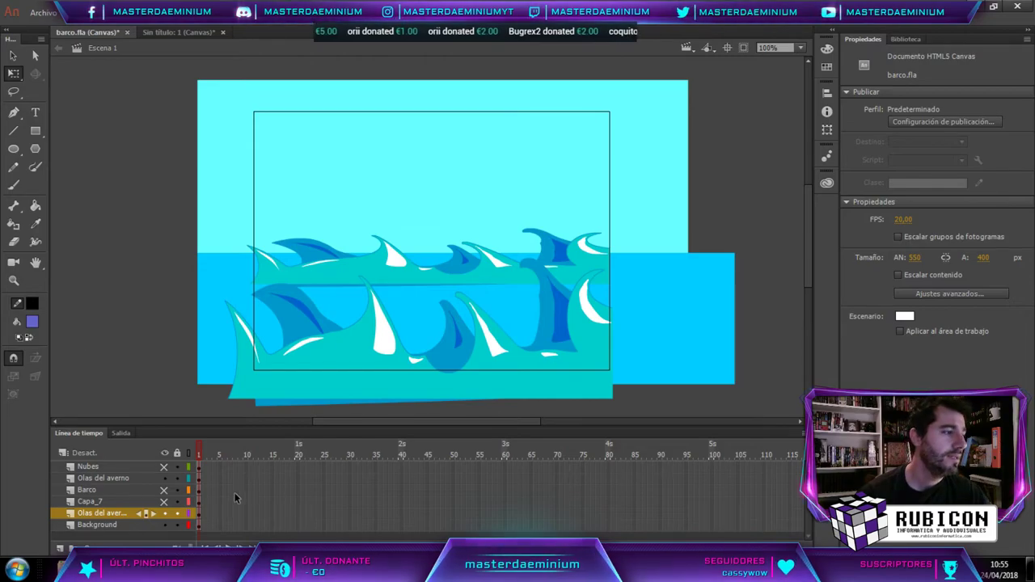
Open the front wave's Ola movie clip and shift the wave about 13 px left at the frame 10 keyframe.
{"action": "left_click", "coordinate": [358, 347]}
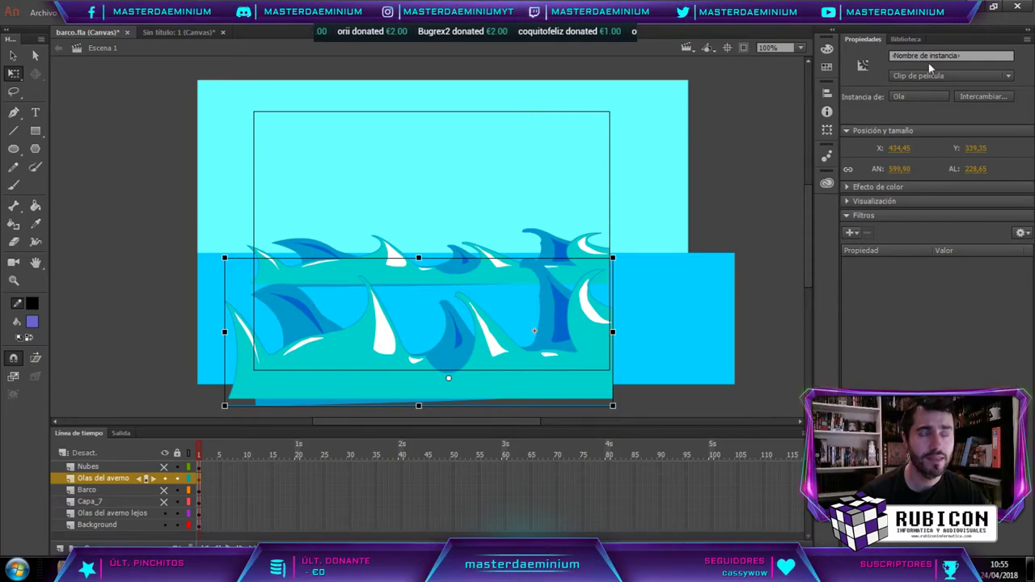
{"action": "double_click", "coordinate": [388, 355]}
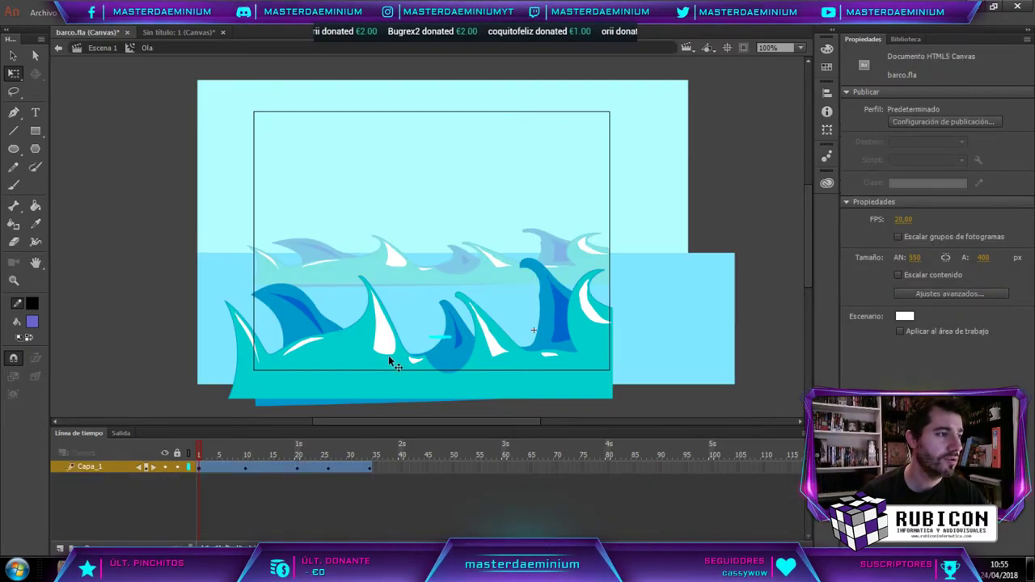
{"action": "left_click_drag", "start_coordinate": [200, 445], "coordinate": [248, 464]}
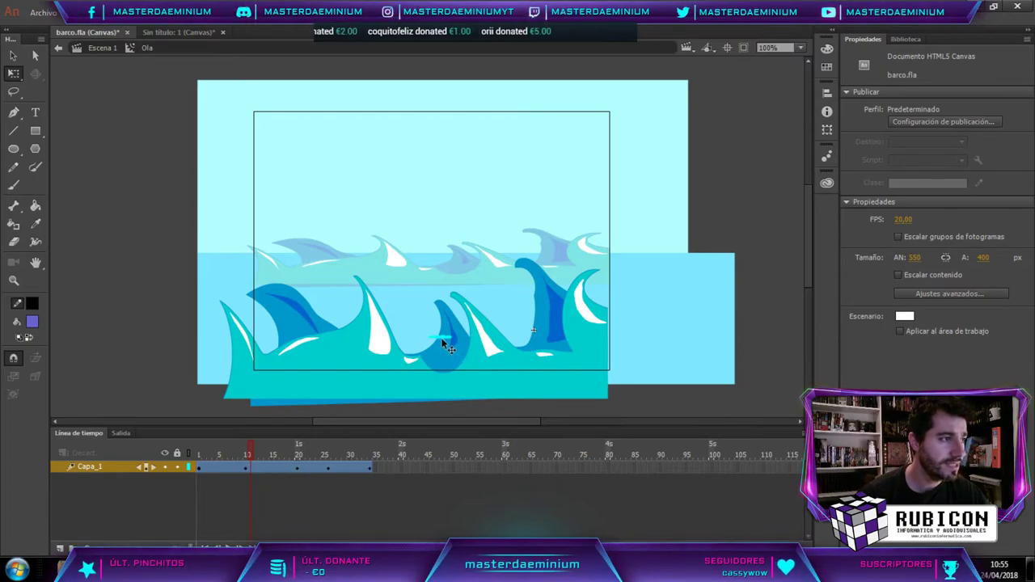
{"action": "left_click", "coordinate": [35, 55]}
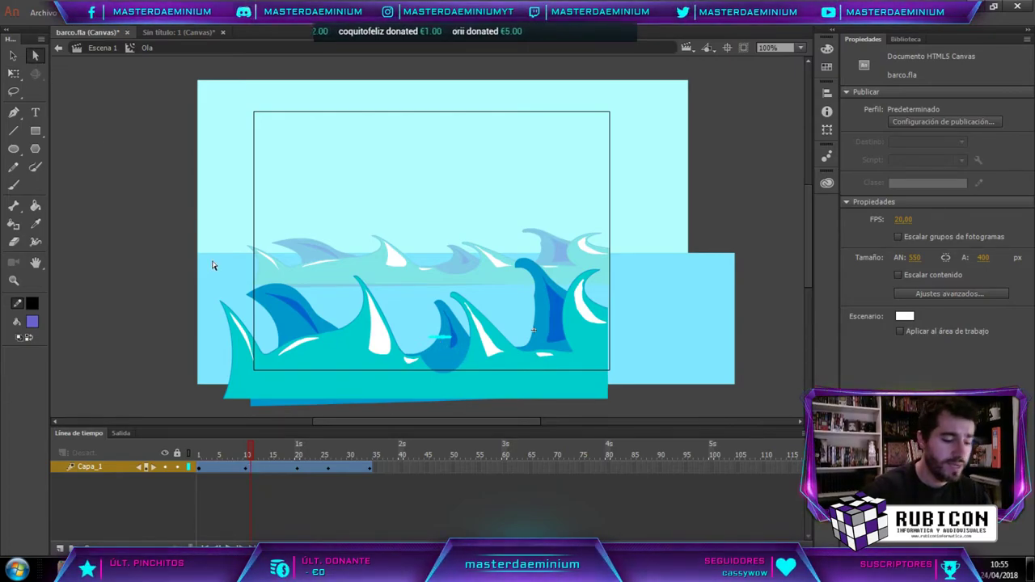
{"action": "left_click_drag", "start_coordinate": [248, 453], "coordinate": [247, 447]}
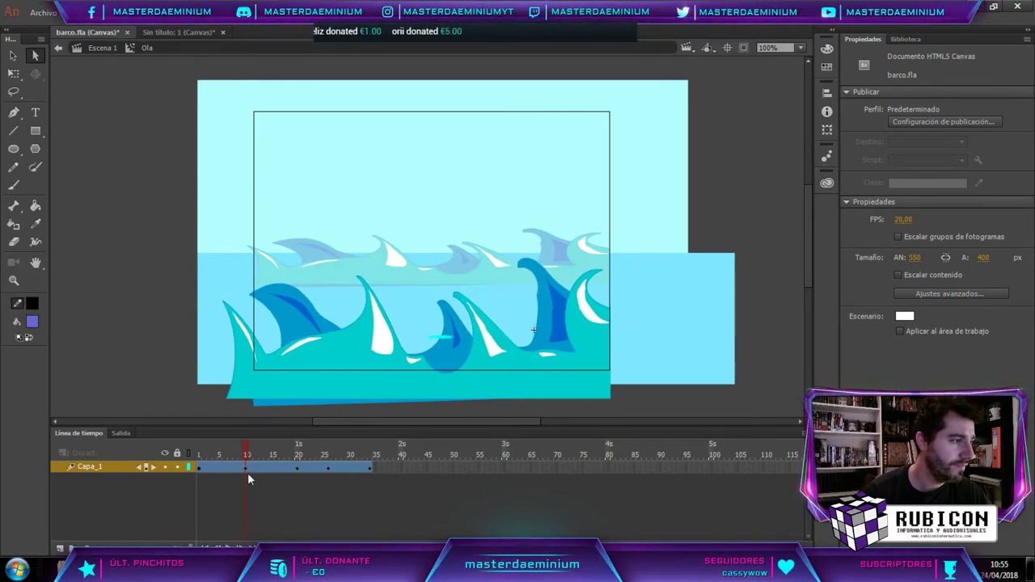
{"action": "left_click", "coordinate": [247, 466]}
{"action": "key", "text": "v"}
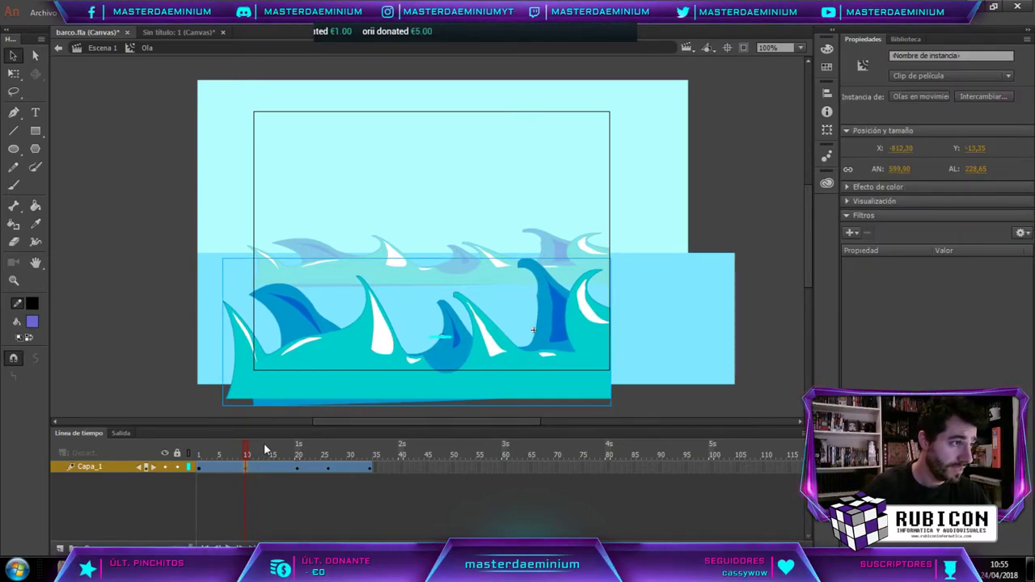
{"action": "key", "text": "shift+Left"}
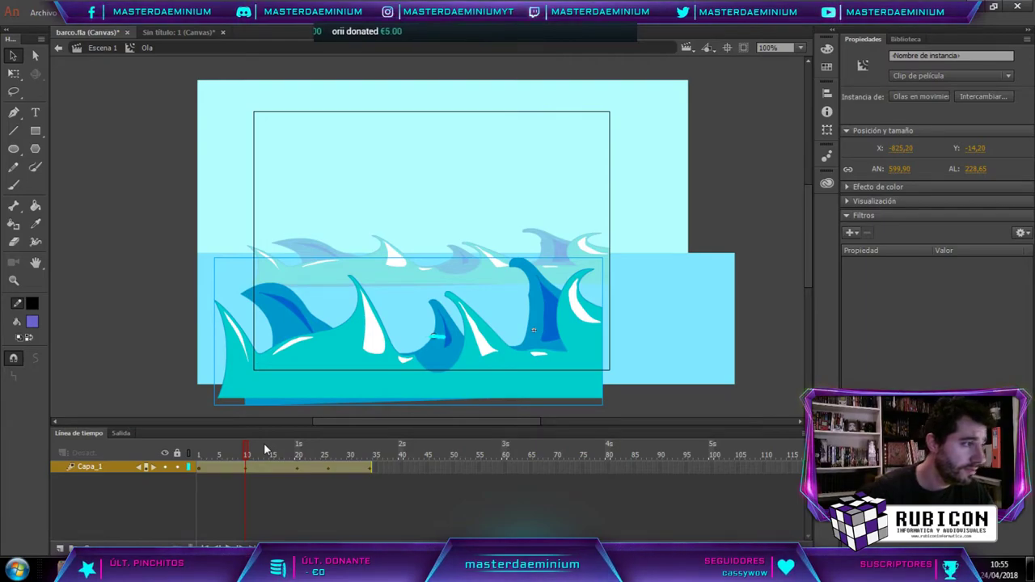
{"action": "left_click_drag", "start_coordinate": [428, 357], "coordinate": [427, 355]}
Move the wave slightly down at the frame 26 keyframe and scrub to the end of the tween.
{"action": "left_click_drag", "start_coordinate": [248, 453], "coordinate": [327, 454]}
{"action": "left_click", "coordinate": [396, 362]}
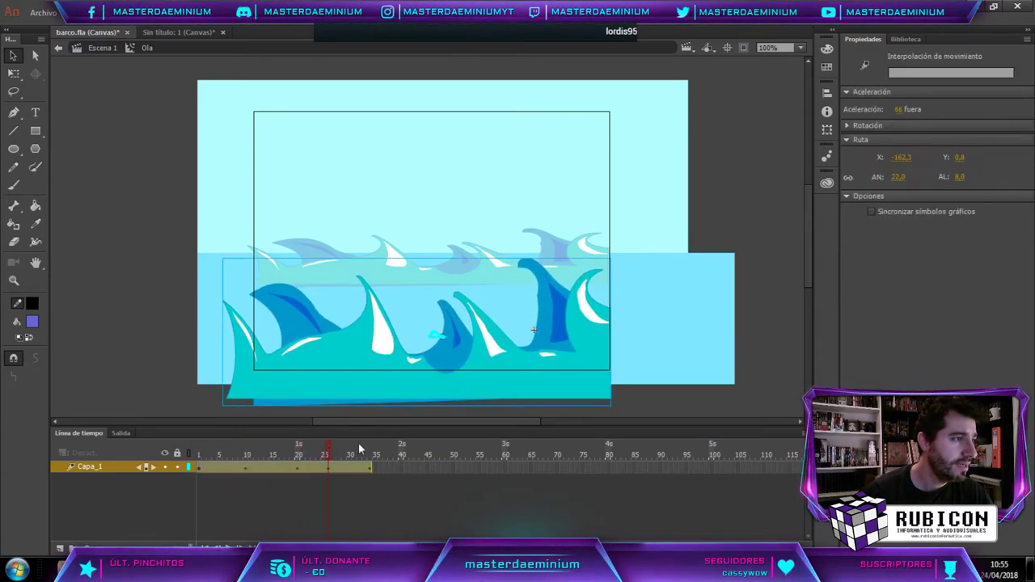
{"action": "left_click", "coordinate": [373, 352]}
{"action": "left_click_drag", "start_coordinate": [374, 352], "coordinate": [370, 357]}
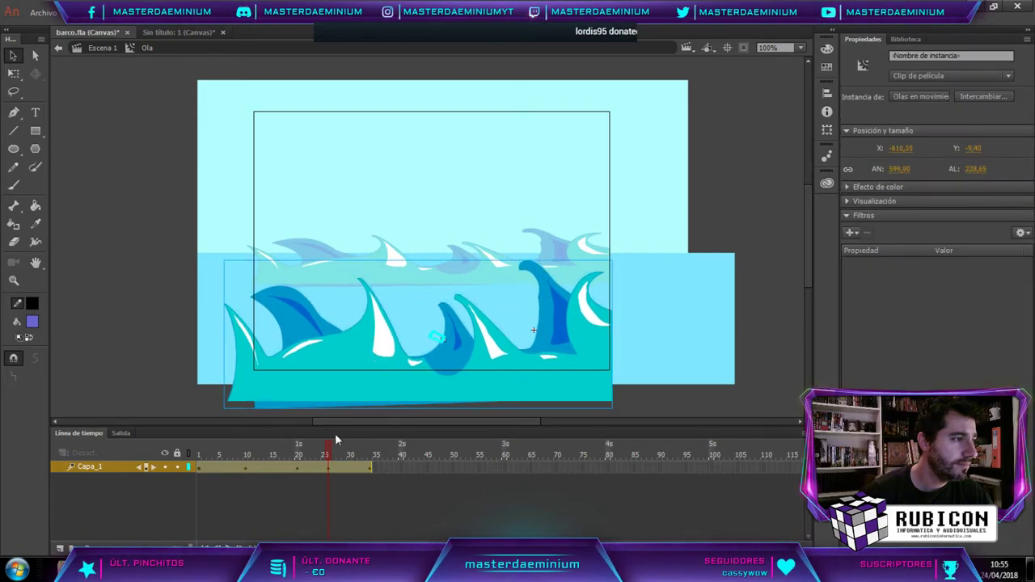
{"action": "left_click_drag", "start_coordinate": [328, 453], "coordinate": [374, 449]}
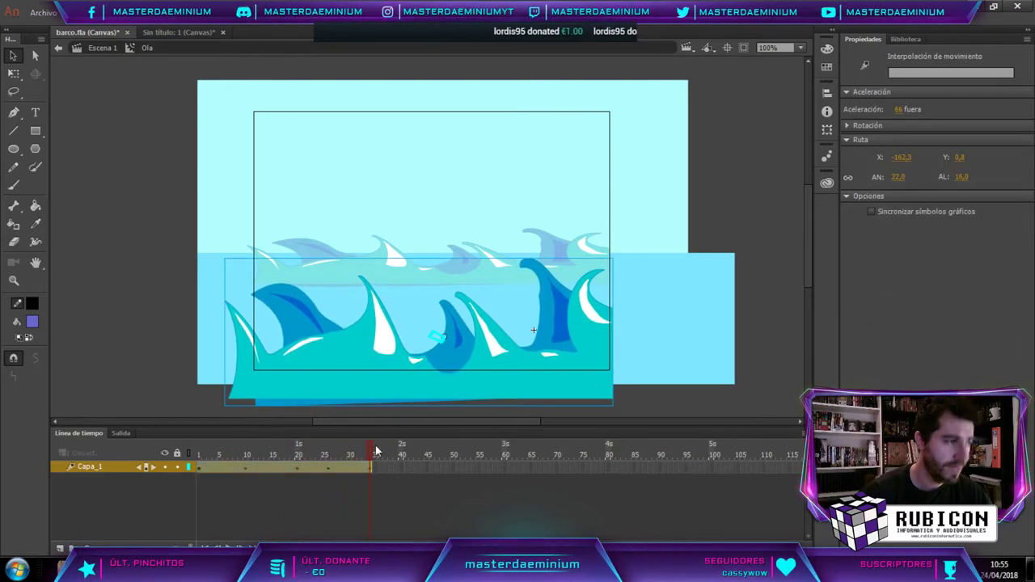
{"action": "left_click", "coordinate": [160, 283]}
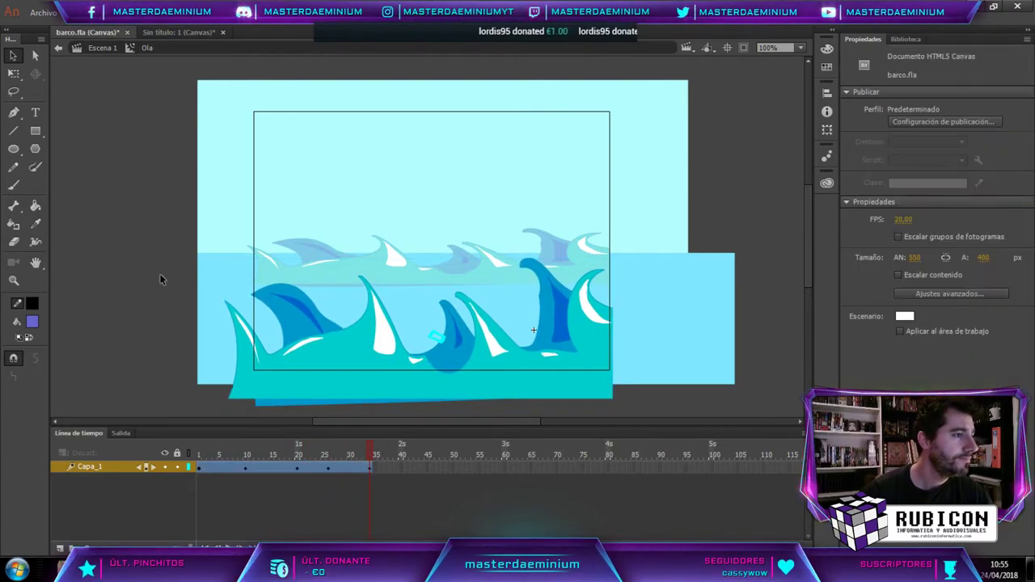
Examine the wave's motion path up close at 400% zoom and return to 100%.
{"action": "left_click", "coordinate": [13, 280]}
{"action": "left_click", "coordinate": [434, 355]}
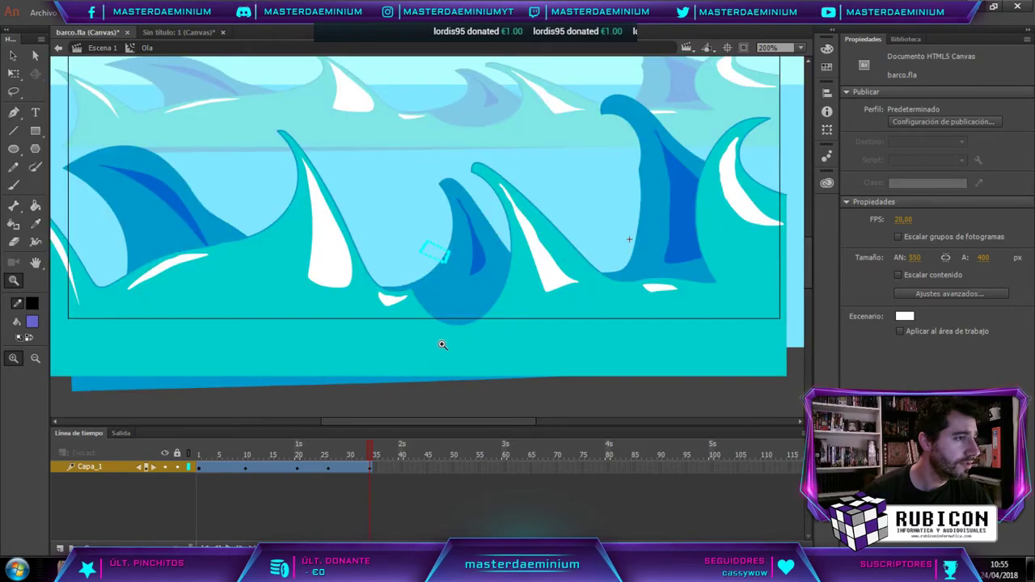
{"action": "left_click", "coordinate": [423, 244]}
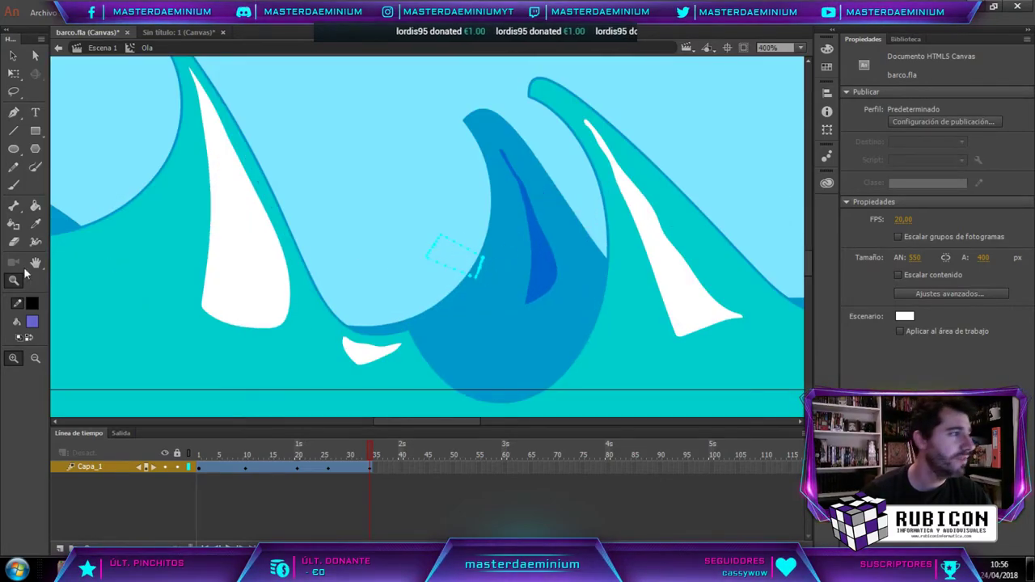
{"action": "left_click", "coordinate": [416, 254], "text": "alt"}
{"action": "left_click", "coordinate": [394, 265], "text": "alt"}
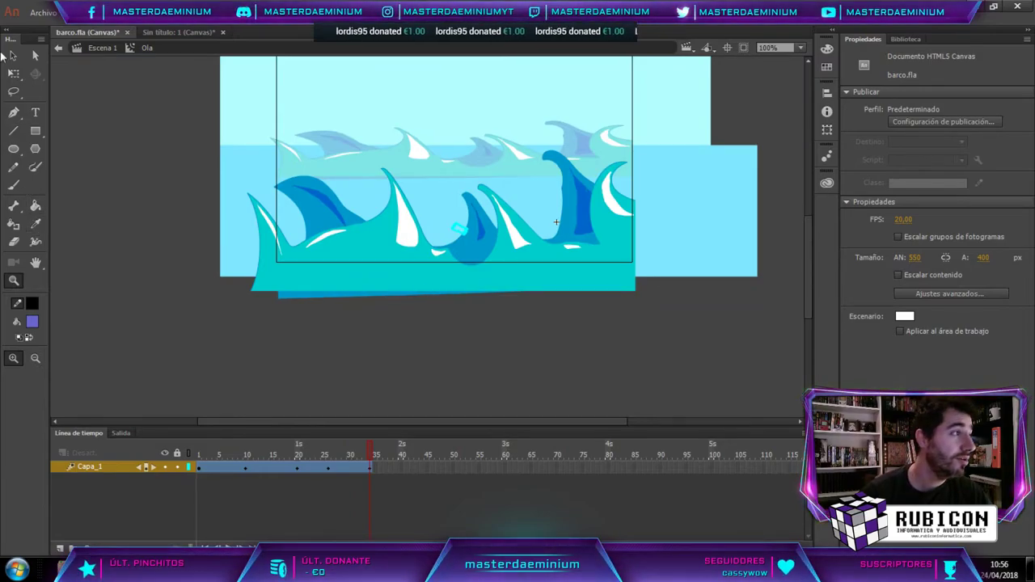
Leave the Ola movie clip for the main scene and save barco.fla.
{"action": "left_click_drag", "start_coordinate": [168, 205], "coordinate": [140, 272]}
{"action": "double_click", "coordinate": [118, 210]}
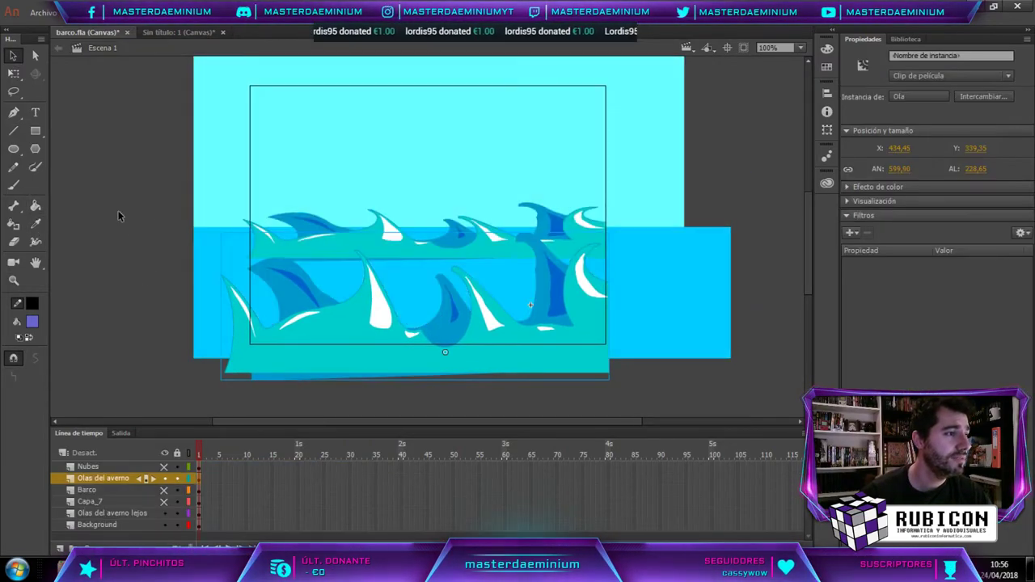
{"action": "left_click_drag", "start_coordinate": [138, 178], "coordinate": [132, 251]}
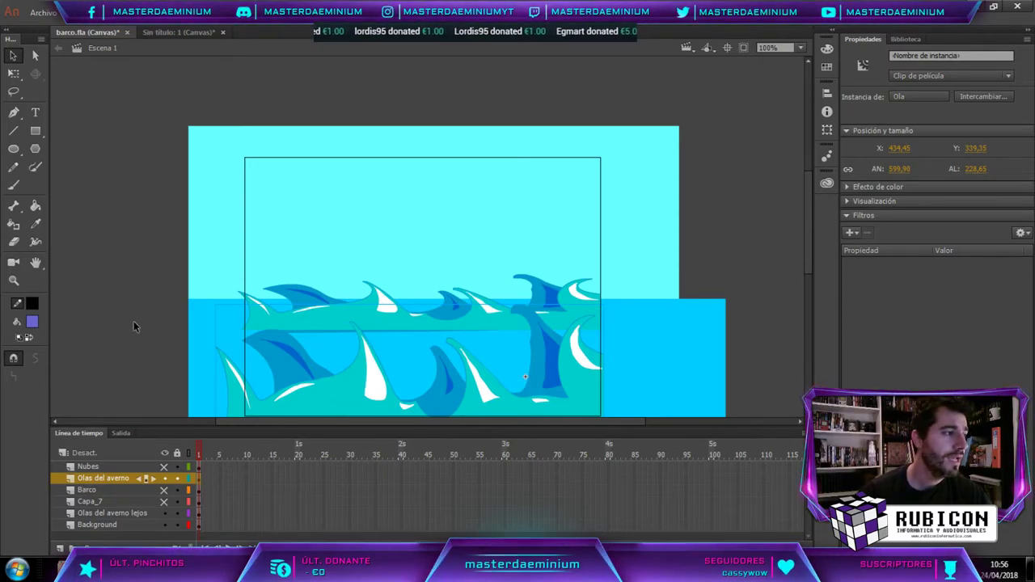
{"action": "left_click", "coordinate": [151, 283]}
{"action": "key", "text": "ctrl+s"}
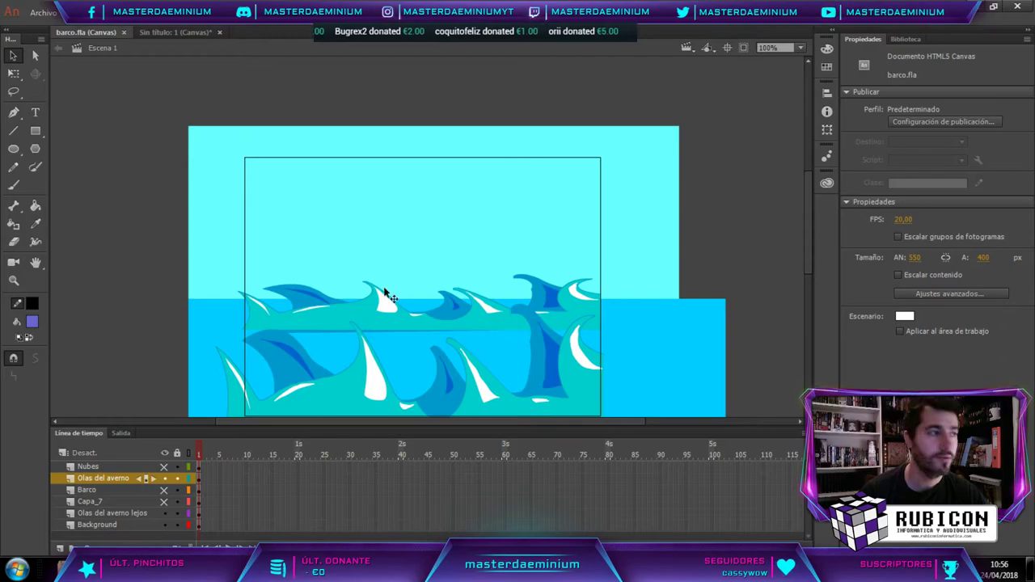
Show the Nubes layer, open the clouds' movie clip and scrub through its motion tween to the 5-second mark.
{"action": "left_click", "coordinate": [165, 467]}
{"action": "double_click", "coordinate": [618, 223]}
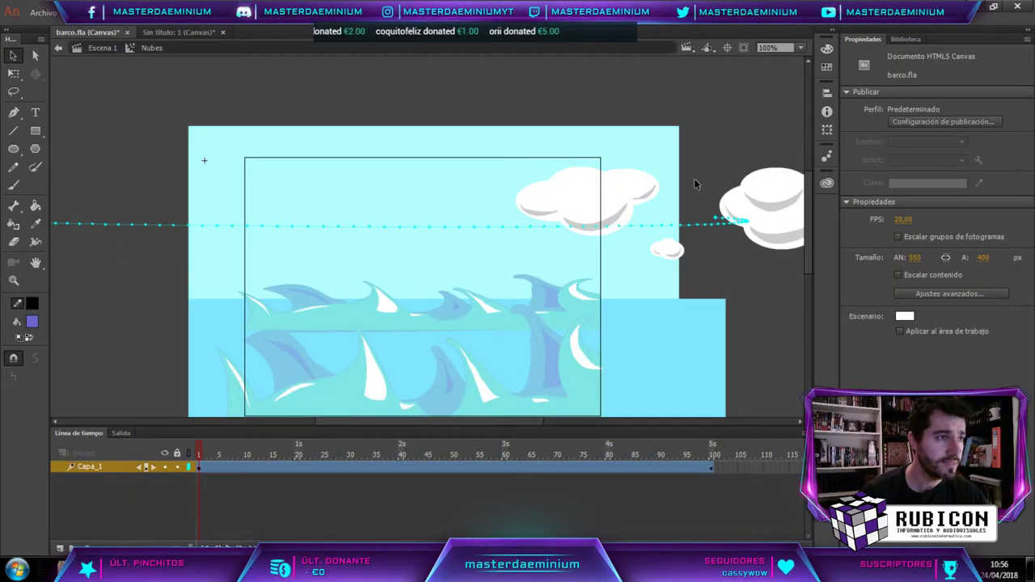
{"action": "key", "text": "ctrl+minus"}
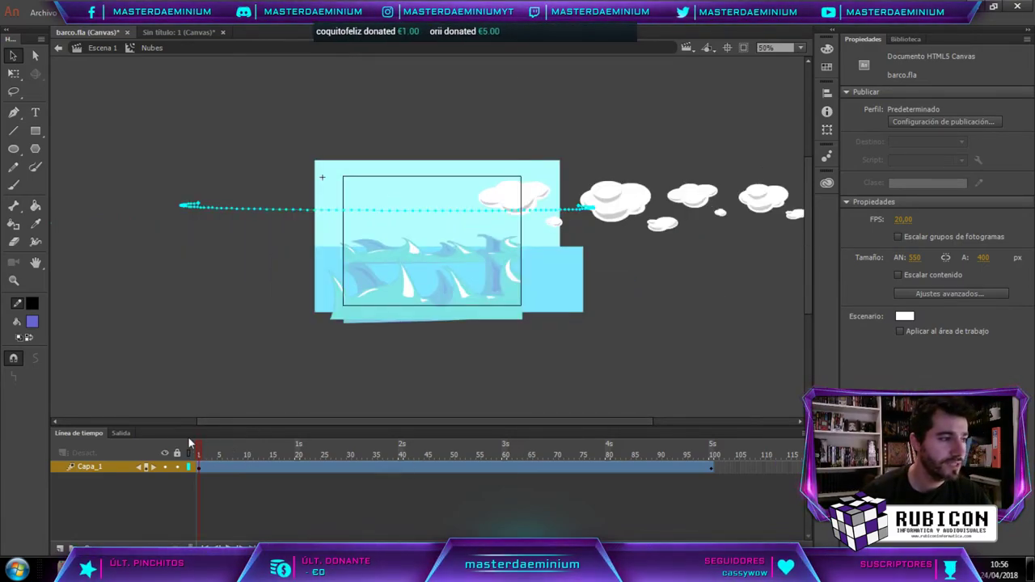
{"action": "left_click_drag", "start_coordinate": [190, 443], "coordinate": [715, 443]}
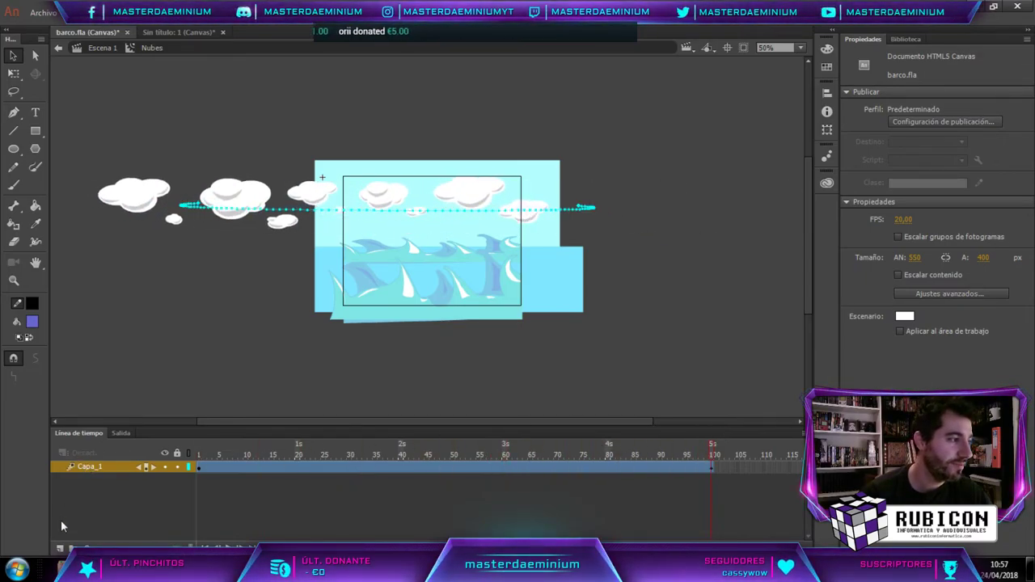
Leave the clouds' movie clip for the main scene, show the Barco layer and open the ship's movie clip.
{"action": "left_click", "coordinate": [94, 49]}
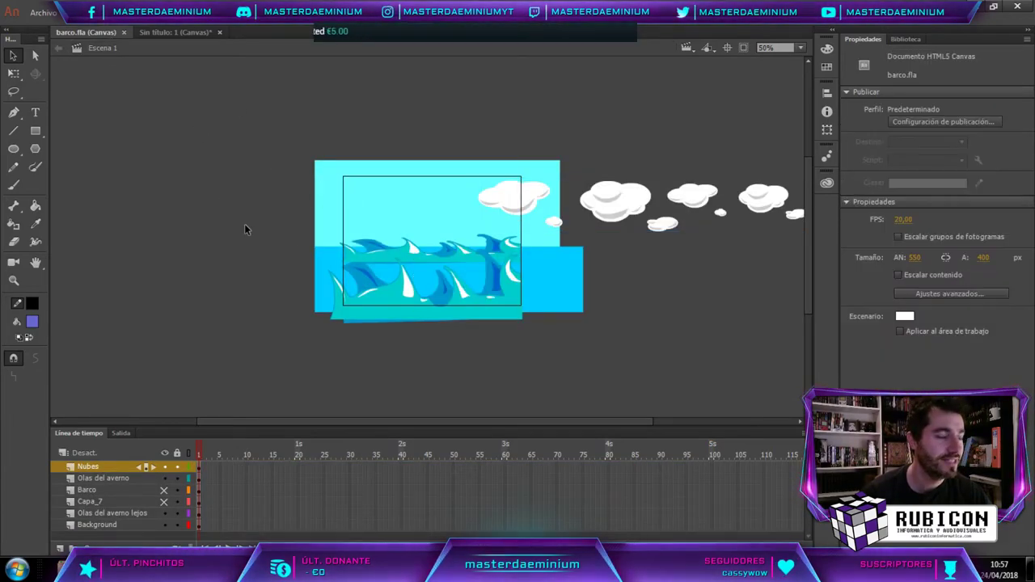
{"action": "left_click", "coordinate": [165, 490]}
{"action": "double_click", "coordinate": [538, 231]}
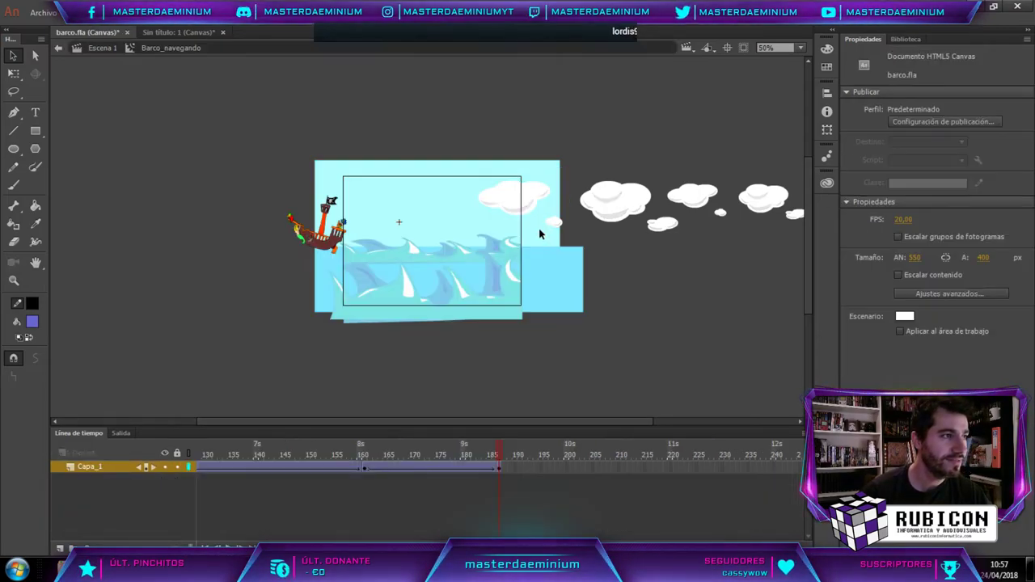
Examine the pirate ship drawing close up at several zoom levels, ending at 125%.
{"action": "key", "text": "z"}
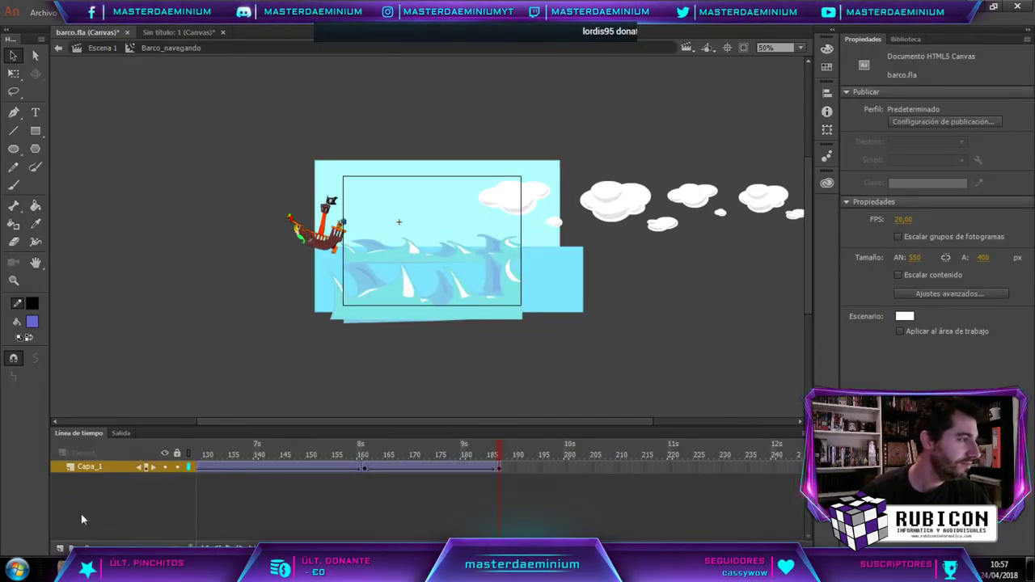
{"action": "left_click", "coordinate": [318, 236]}
{"action": "left_click", "coordinate": [455, 224]}
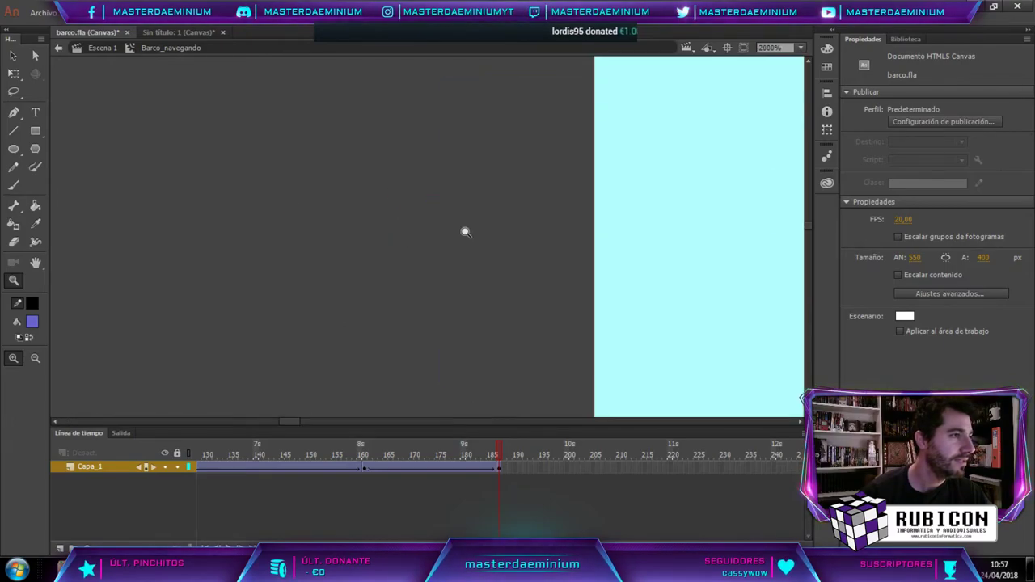
{"action": "left_click_drag", "start_coordinate": [698, 220], "coordinate": [564, 215]}
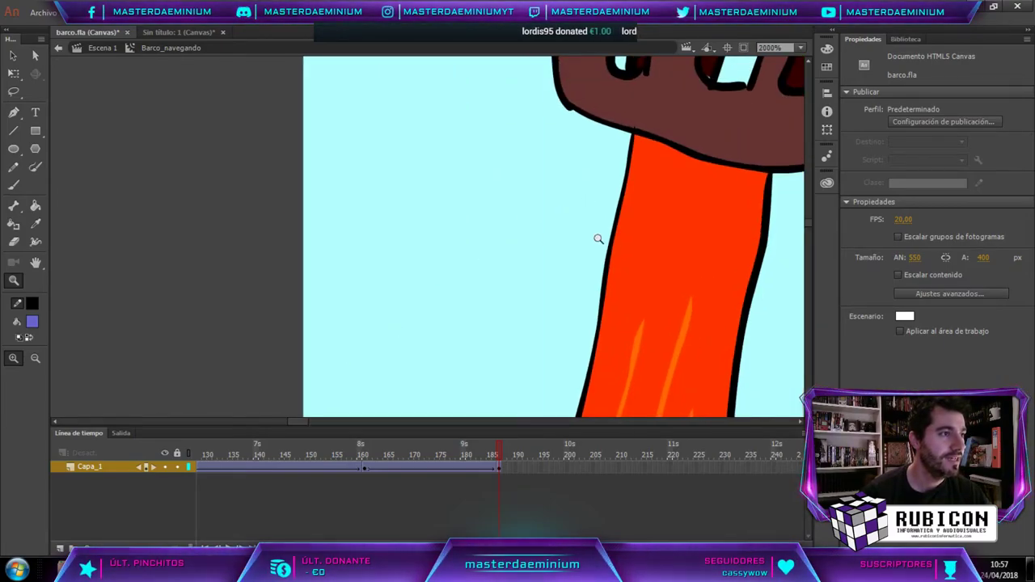
{"action": "left_click", "coordinate": [561, 303], "text": "alt"}
{"action": "left_click", "coordinate": [561, 303], "text": "alt"}
{"action": "left_click_drag", "start_coordinate": [529, 331], "coordinate": [569, 223]}
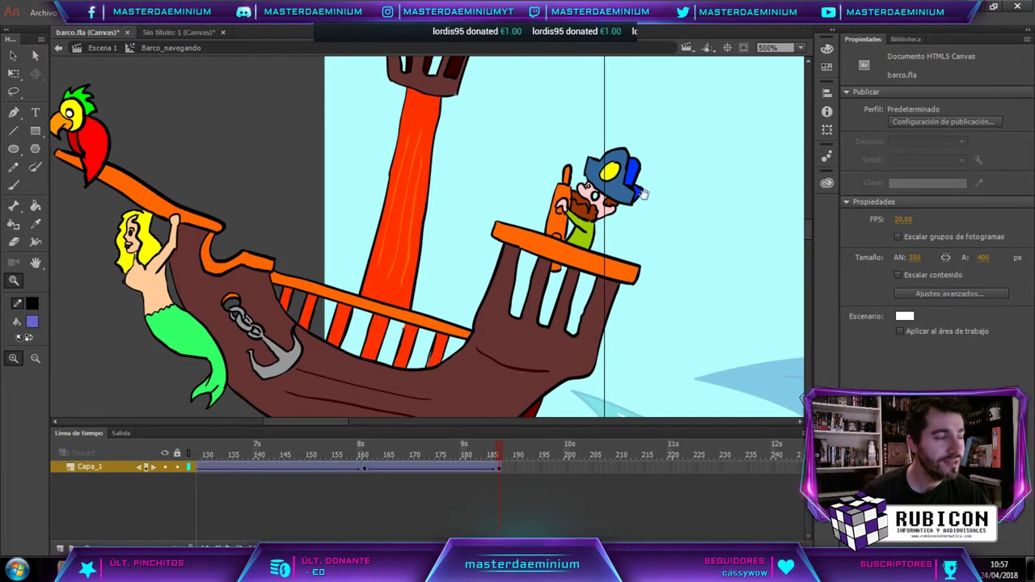
{"action": "left_click_drag", "start_coordinate": [483, 163], "coordinate": [450, 203]}
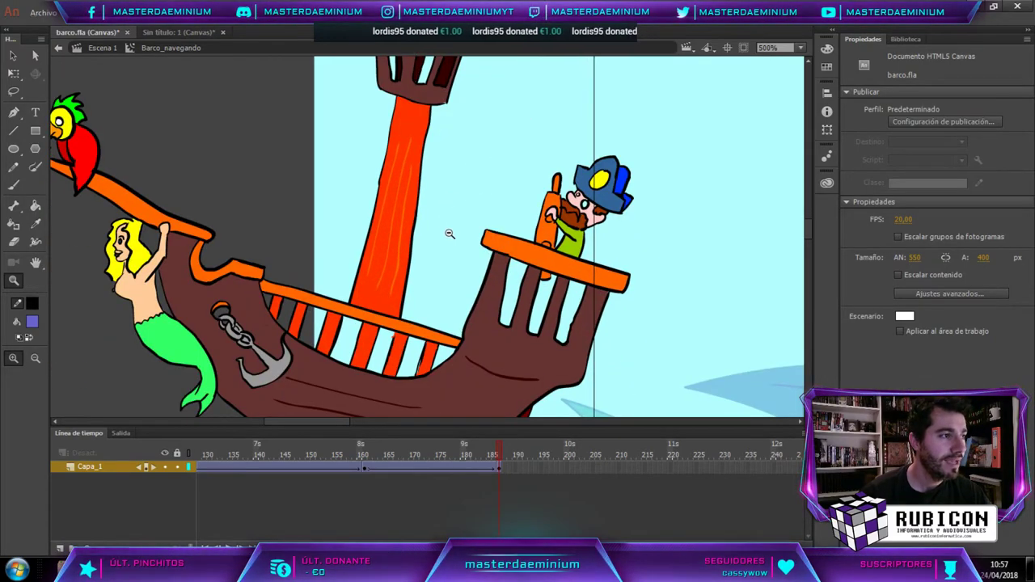
{"action": "left_click", "coordinate": [448, 232], "text": "alt"}
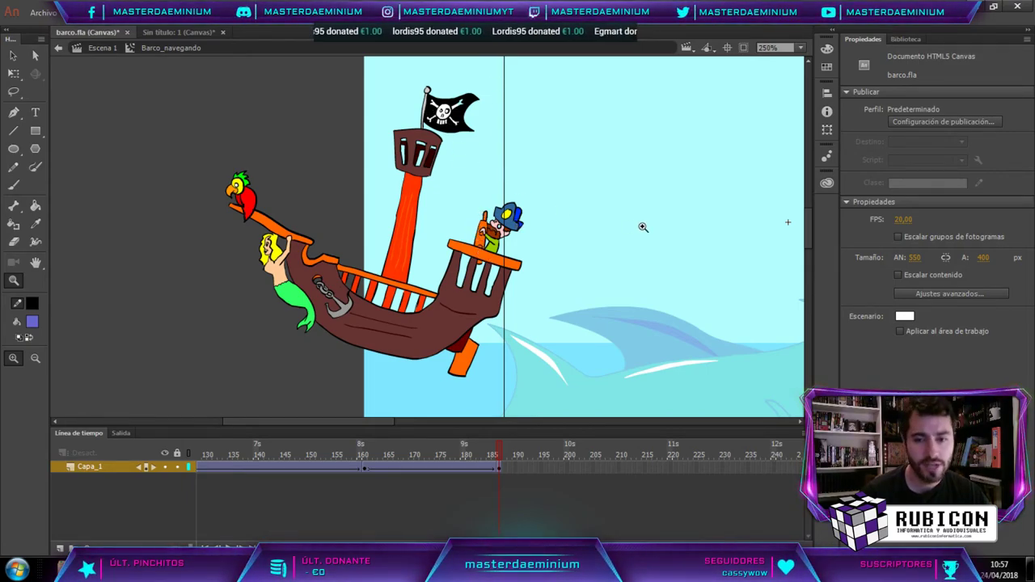
{"action": "left_click", "coordinate": [558, 194], "text": "alt"}
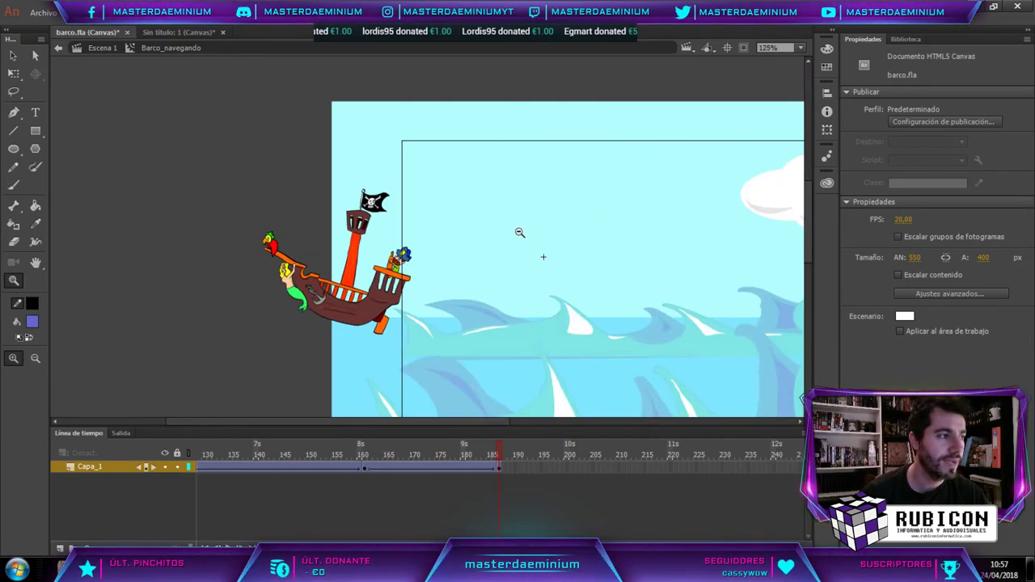
Scrub the sailing animation back to about the 5-second mark, open the nested Barco Piratilla clip and check its frames.
{"action": "left_click", "coordinate": [14, 57]}
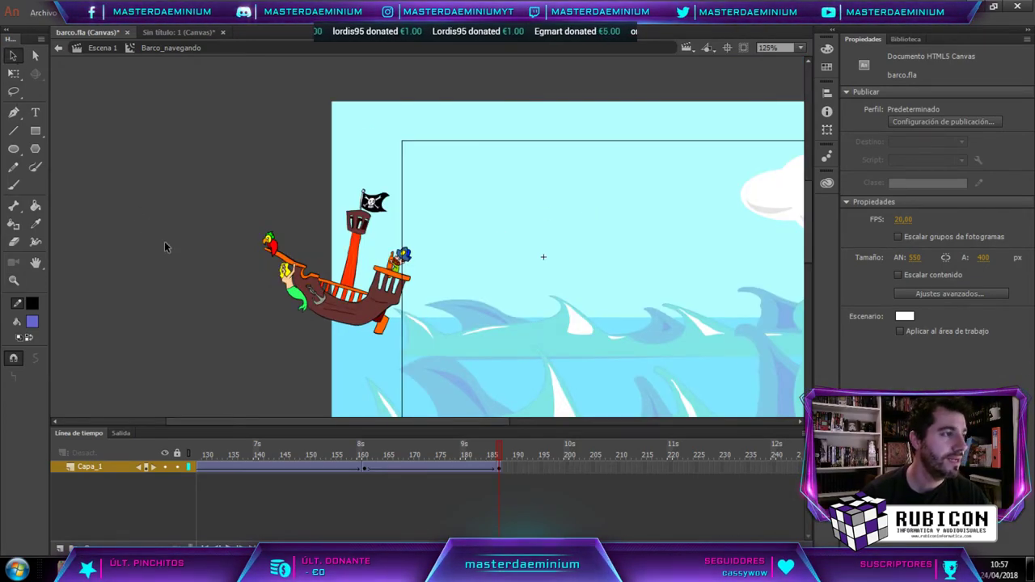
{"action": "left_click_drag", "start_coordinate": [315, 448], "coordinate": [380, 452]}
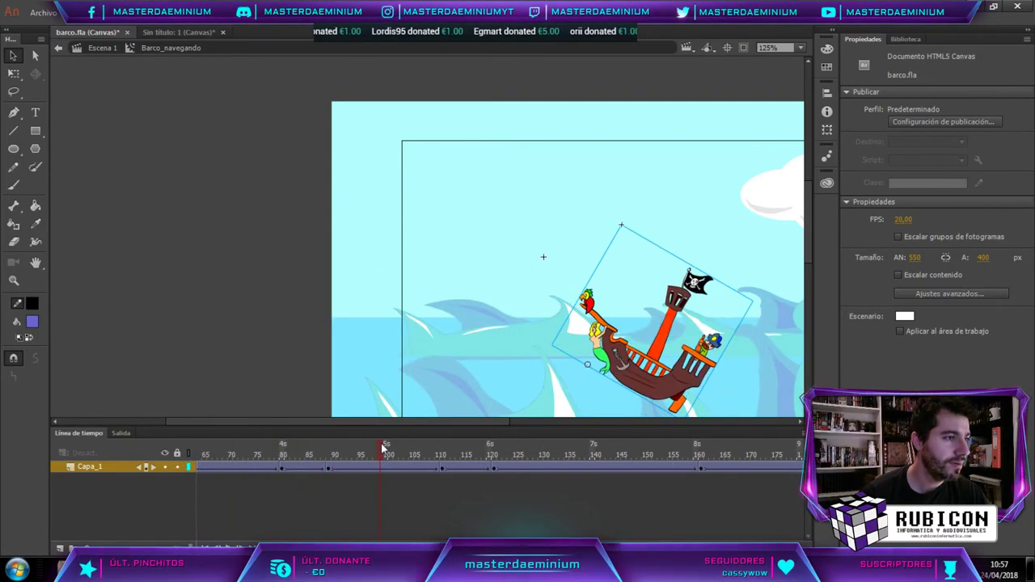
{"action": "double_click", "coordinate": [626, 373]}
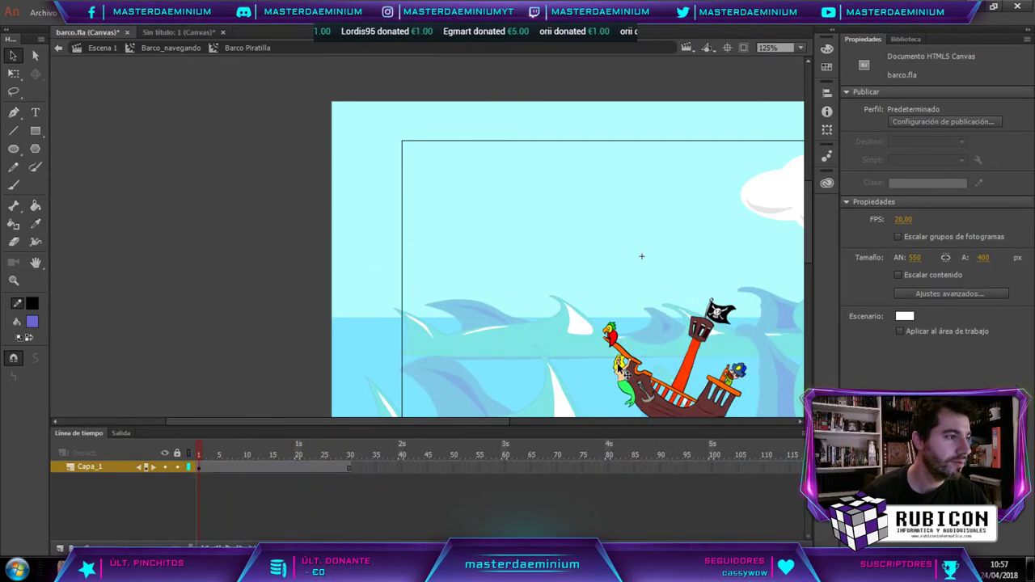
{"action": "left_click", "coordinate": [261, 447]}
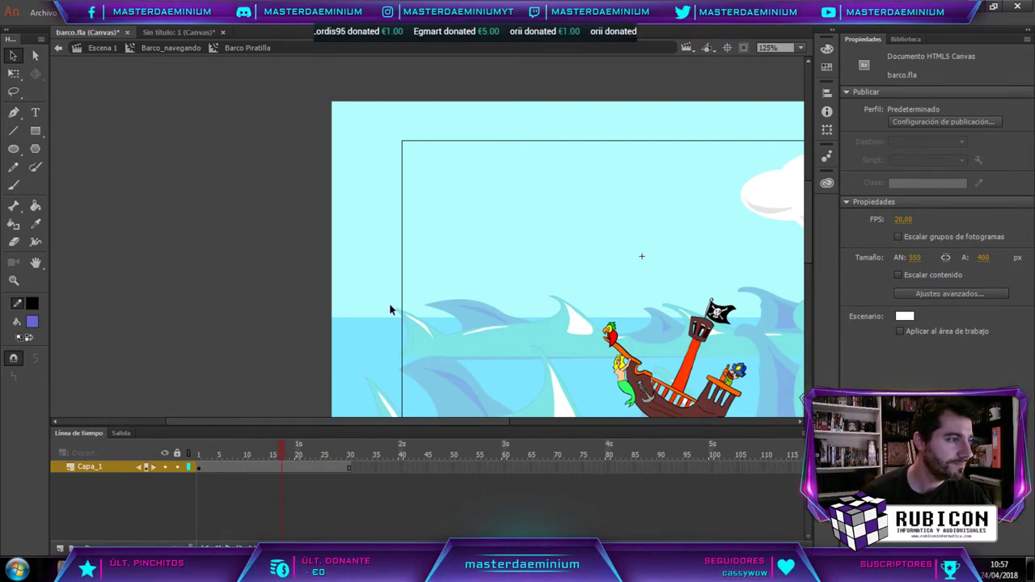
{"action": "left_click_drag", "start_coordinate": [299, 249], "coordinate": [180, 165]}
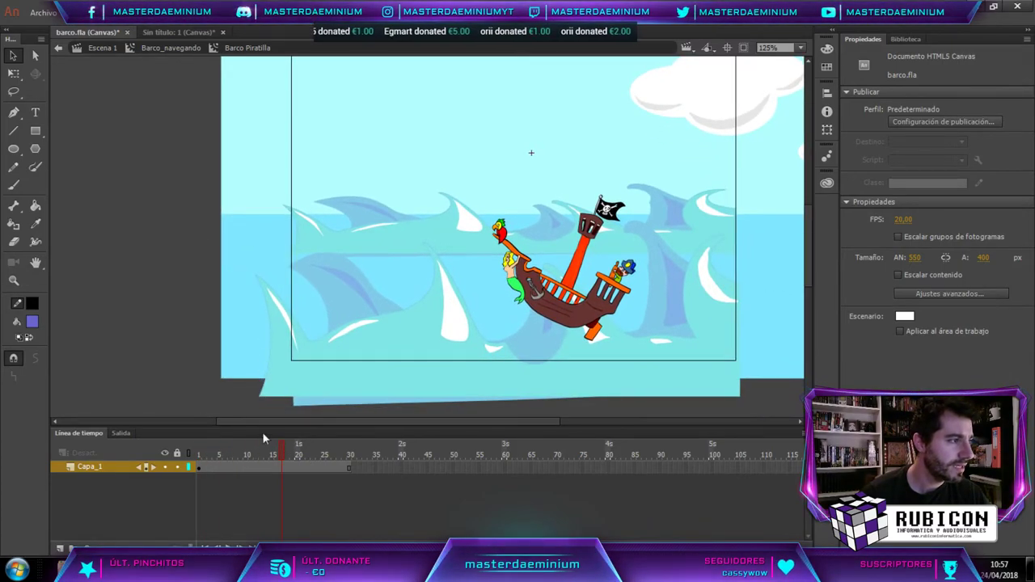
{"action": "left_click", "coordinate": [198, 447]}
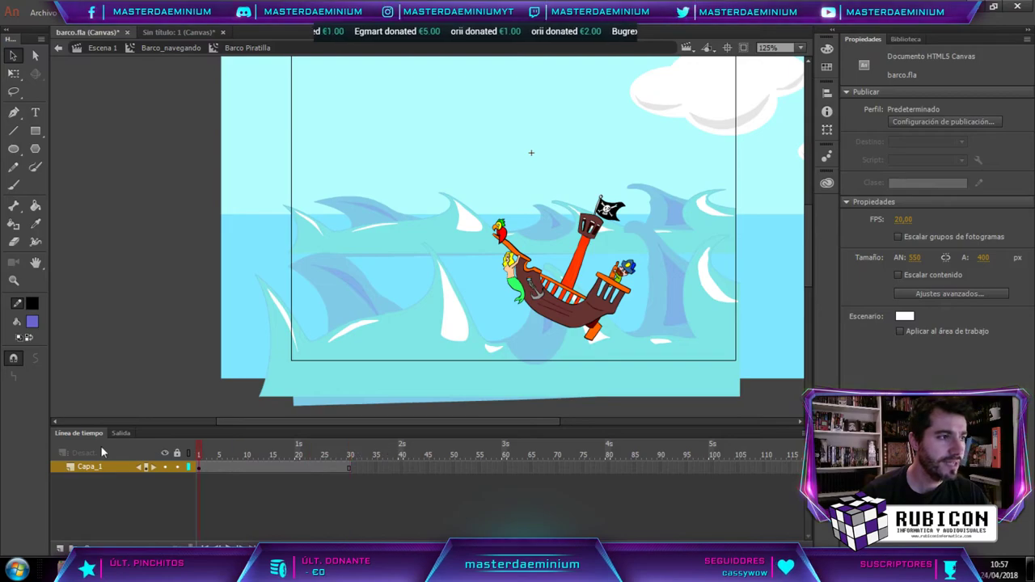
Insert keyframes for the ship at frames 30 and 60 of Capa_1.
{"action": "left_click", "coordinate": [349, 469]}
{"action": "key", "text": "F6"}
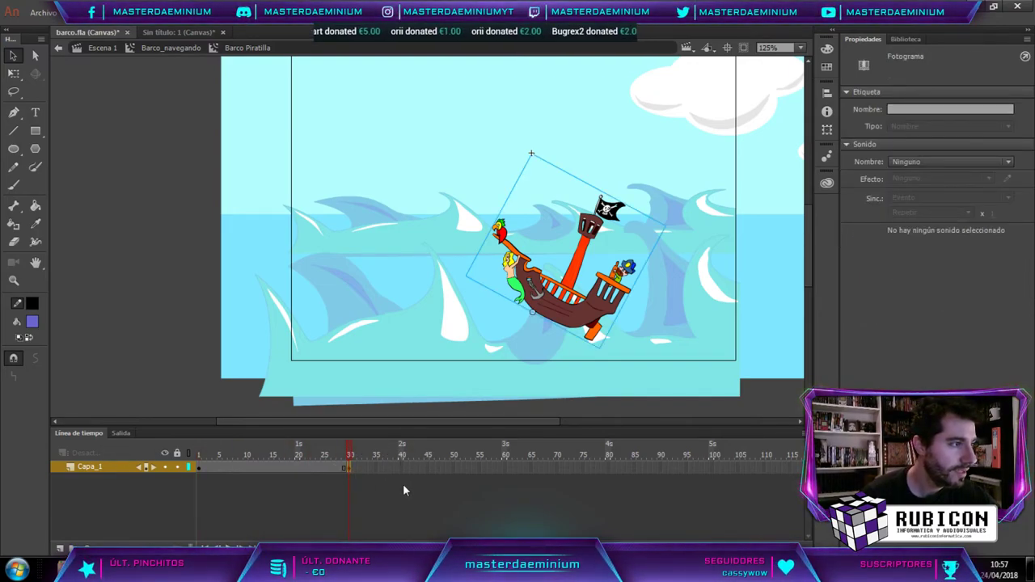
{"action": "left_click", "coordinate": [504, 468]}
{"action": "key", "text": "F6"}
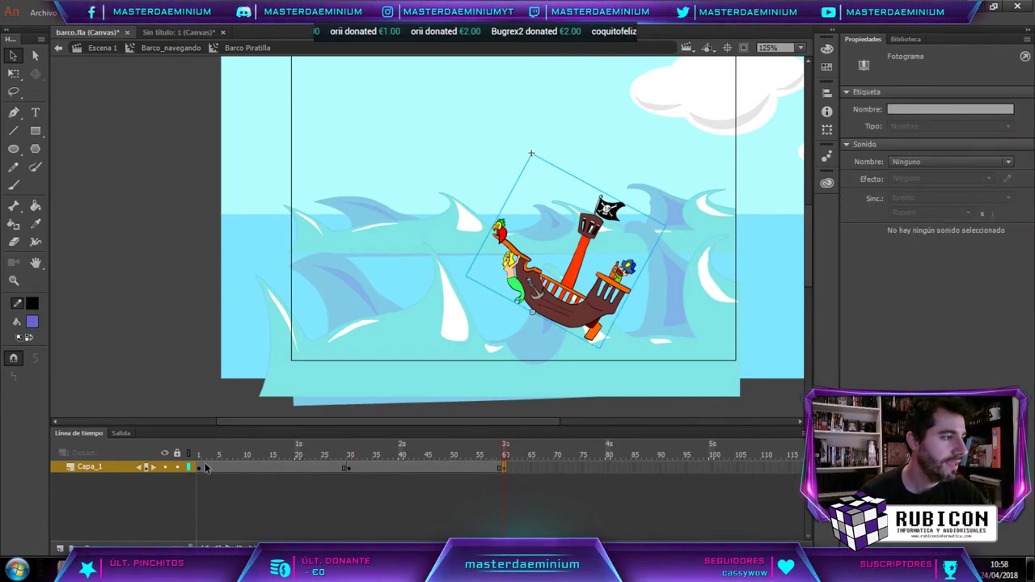
Rotate the ship slightly counterclockwise at the frame 30 keyframe with Free Transform.
{"action": "left_click", "coordinate": [352, 469]}
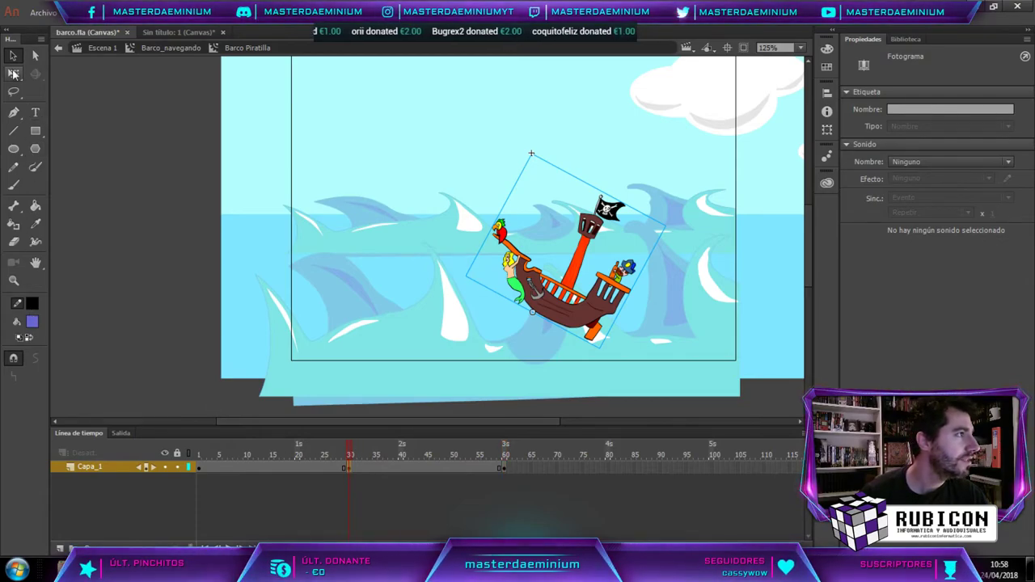
{"action": "key", "text": "q"}
{"action": "left_click", "coordinate": [563, 259]}
{"action": "left_click_drag", "start_coordinate": [675, 229], "coordinate": [666, 213]}
Move the frame 30 keyframe to frame 20 and the frame 60 keyframe to frame 40, then insert a keyframe at frame 60.
{"action": "left_click_drag", "start_coordinate": [349, 467], "coordinate": [295, 469]}
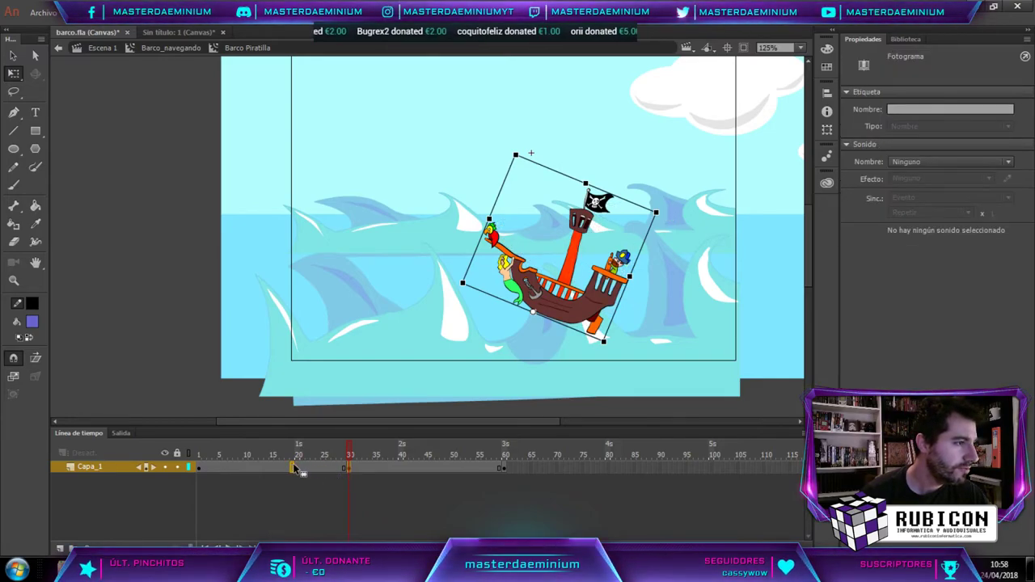
{"action": "left_click", "coordinate": [505, 469]}
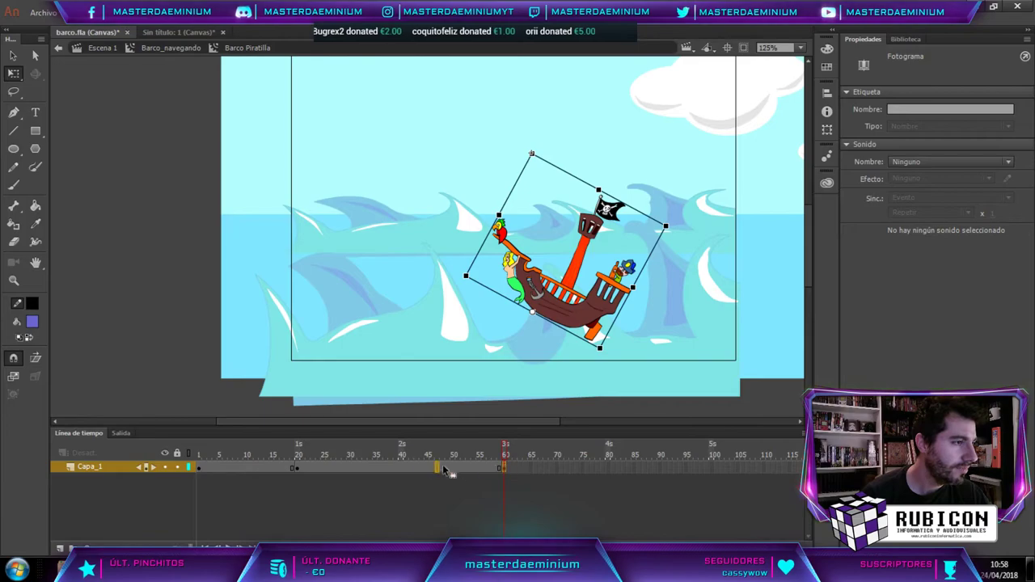
{"action": "left_click_drag", "start_coordinate": [399, 469], "coordinate": [404, 469]}
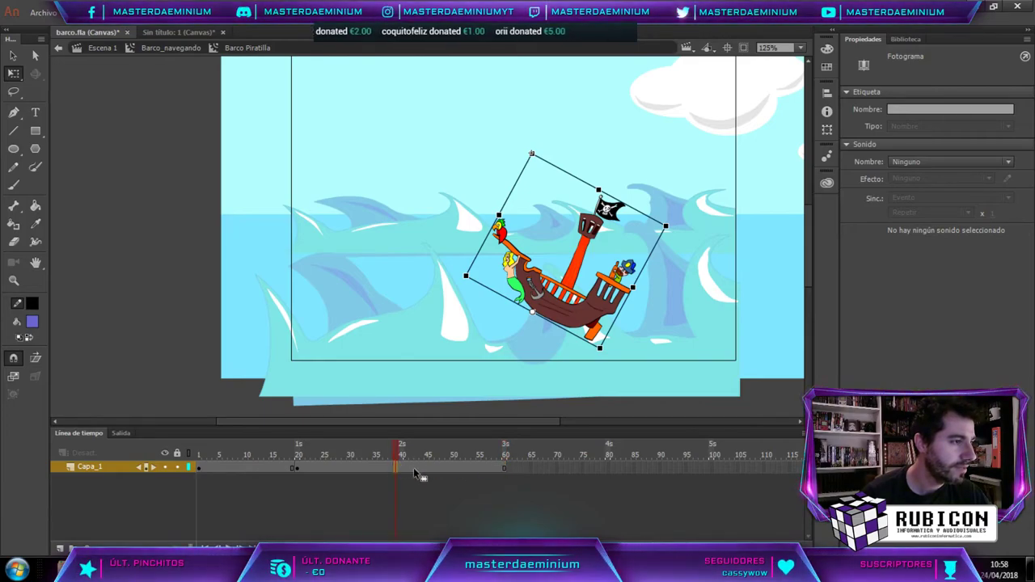
{"action": "left_click", "coordinate": [508, 467]}
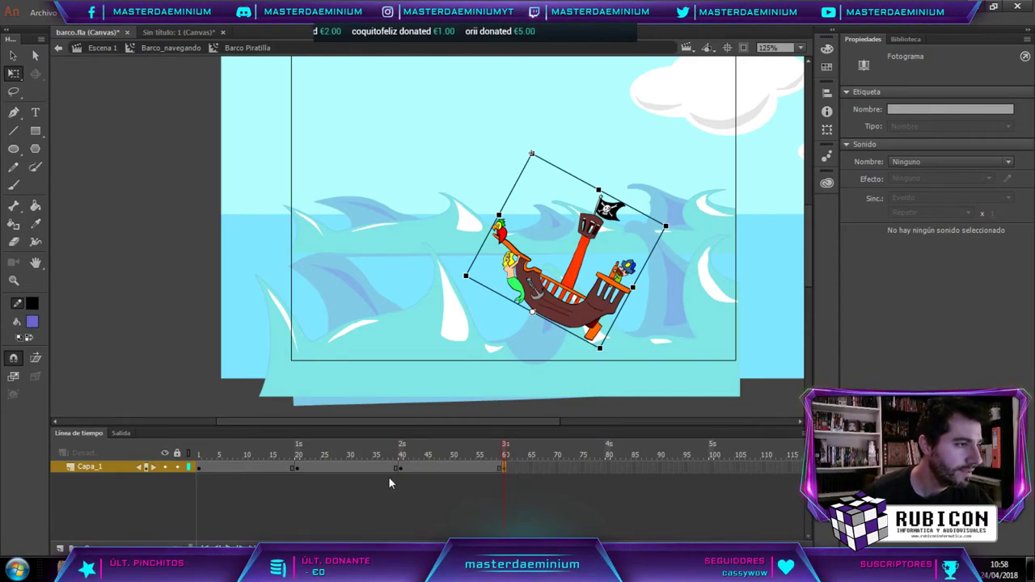
Create classic tweens from the keyframes at frames 1, 20 and 40, and scrub through the ship's rocking to frame 60.
{"action": "left_click_drag", "start_coordinate": [348, 454], "coordinate": [198, 457]}
{"action": "left_click", "coordinate": [199, 468]}
{"action": "right_click", "coordinate": [202, 469]}
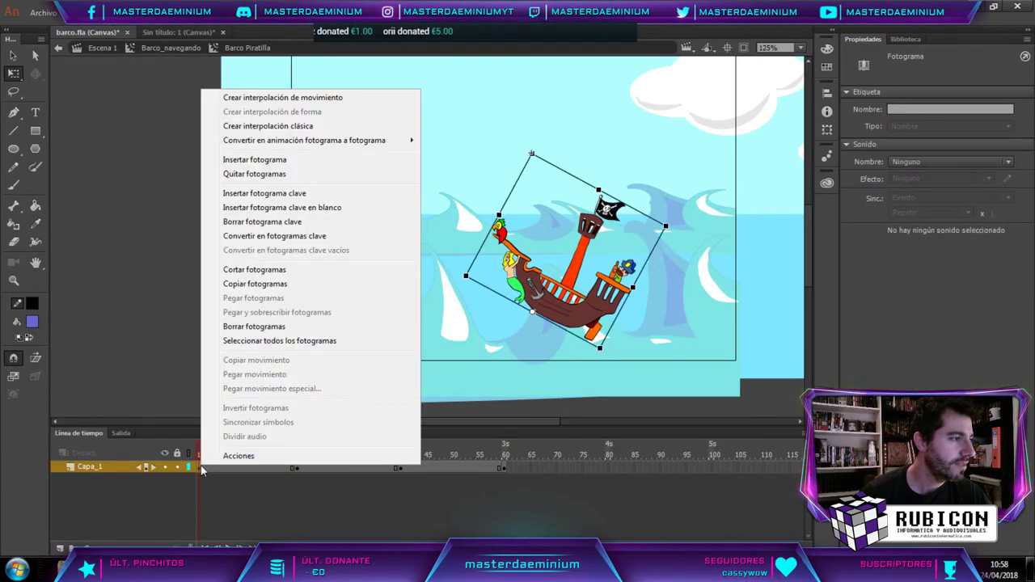
{"action": "left_click", "coordinate": [298, 127]}
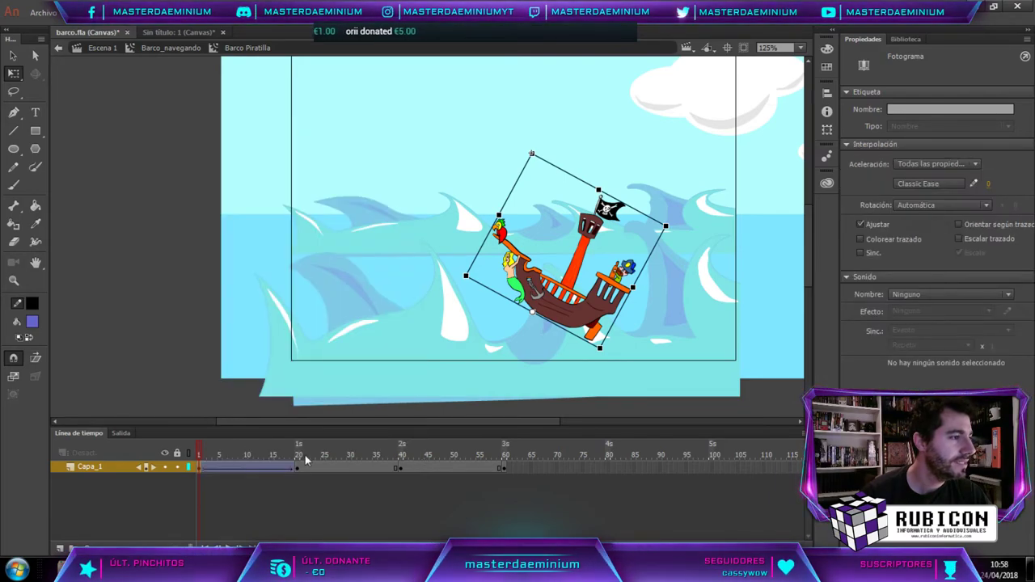
{"action": "left_click", "coordinate": [298, 466]}
{"action": "right_click", "coordinate": [298, 467]}
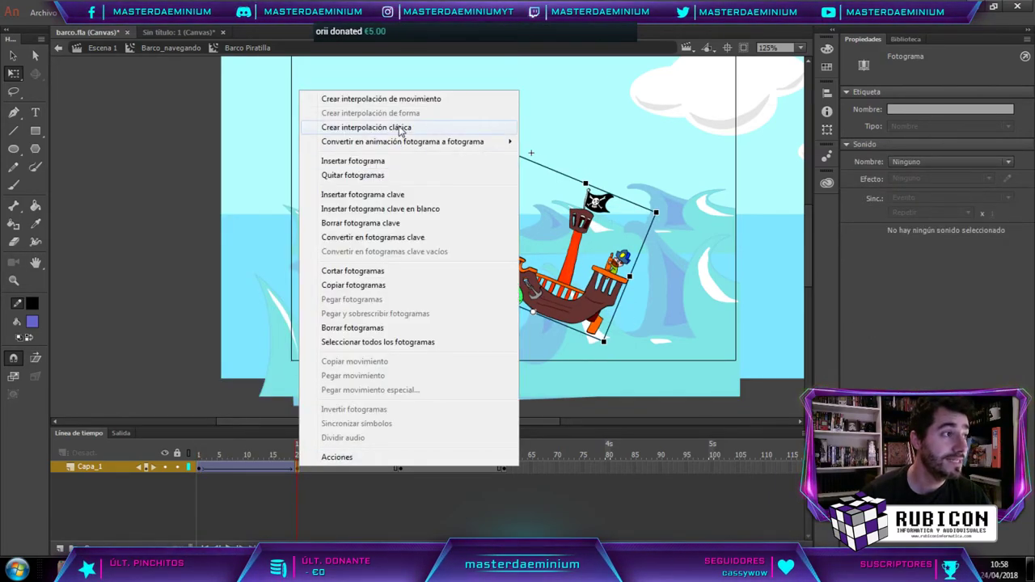
{"action": "left_click", "coordinate": [402, 128]}
{"action": "left_click", "coordinate": [402, 466]}
{"action": "right_click", "coordinate": [402, 466]}
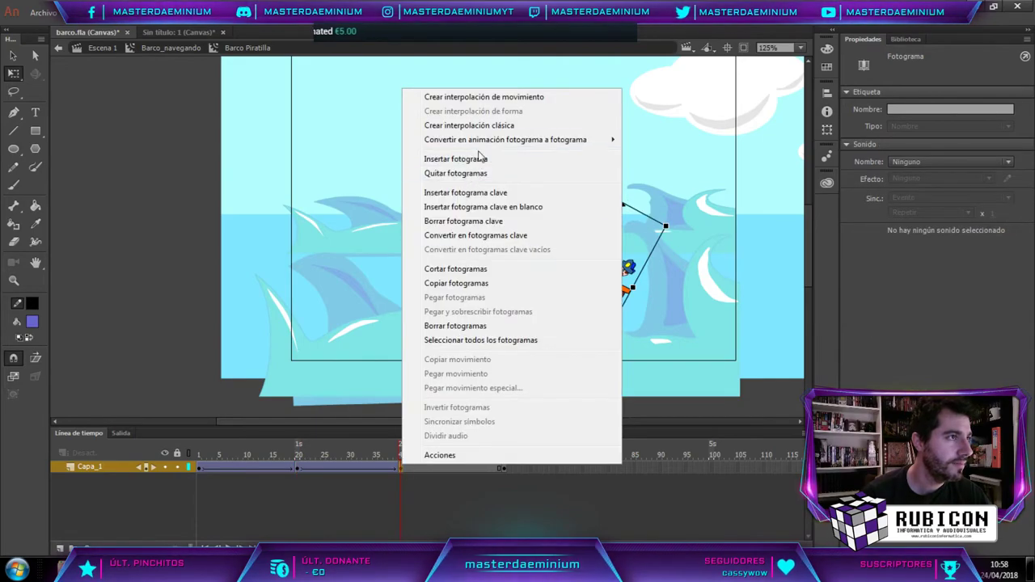
{"action": "left_click", "coordinate": [479, 126]}
{"action": "left_click", "coordinate": [374, 453]}
{"action": "left_click_drag", "start_coordinate": [374, 452], "coordinate": [413, 454]}
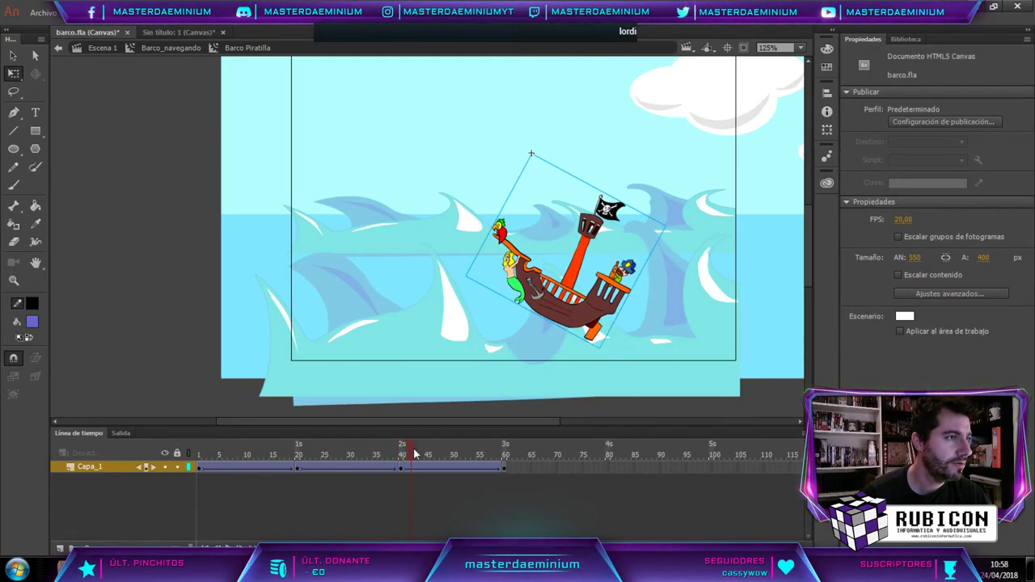
{"action": "left_click_drag", "start_coordinate": [479, 458], "coordinate": [507, 458]}
Insert a keyframe at frame 80 and rotate the ship slightly clockwise at the frame 60 keyframe.
{"action": "left_click", "coordinate": [506, 469]}
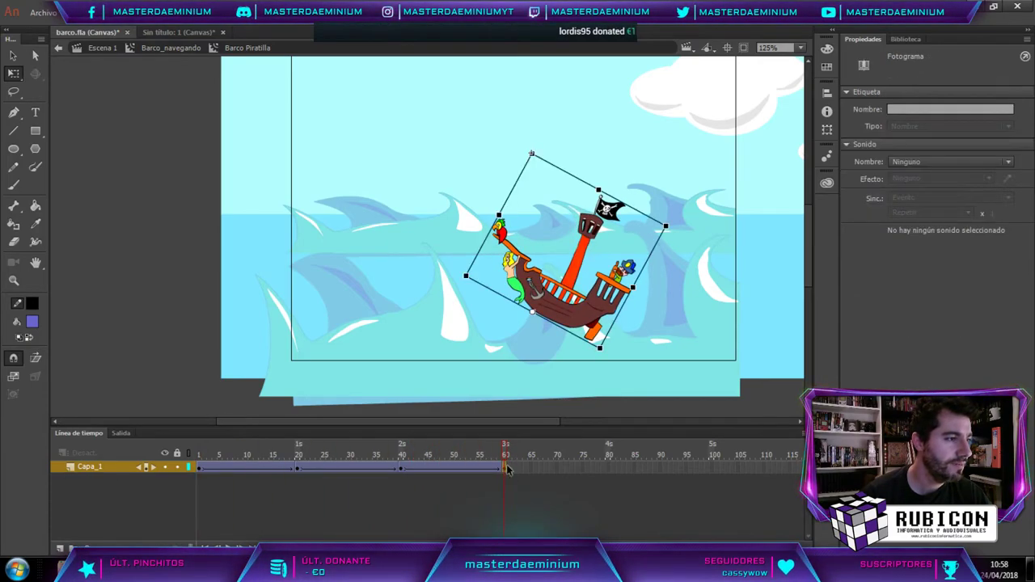
{"action": "left_click", "coordinate": [609, 465]}
{"action": "key", "text": "F6"}
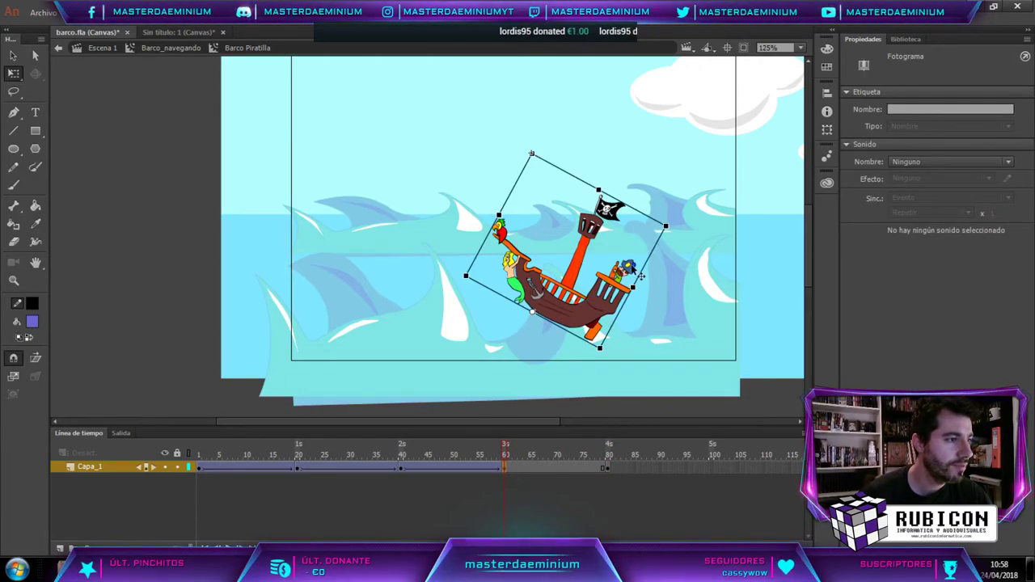
{"action": "left_click_drag", "start_coordinate": [677, 224], "coordinate": [702, 246]}
{"action": "right_click", "coordinate": [544, 467]}
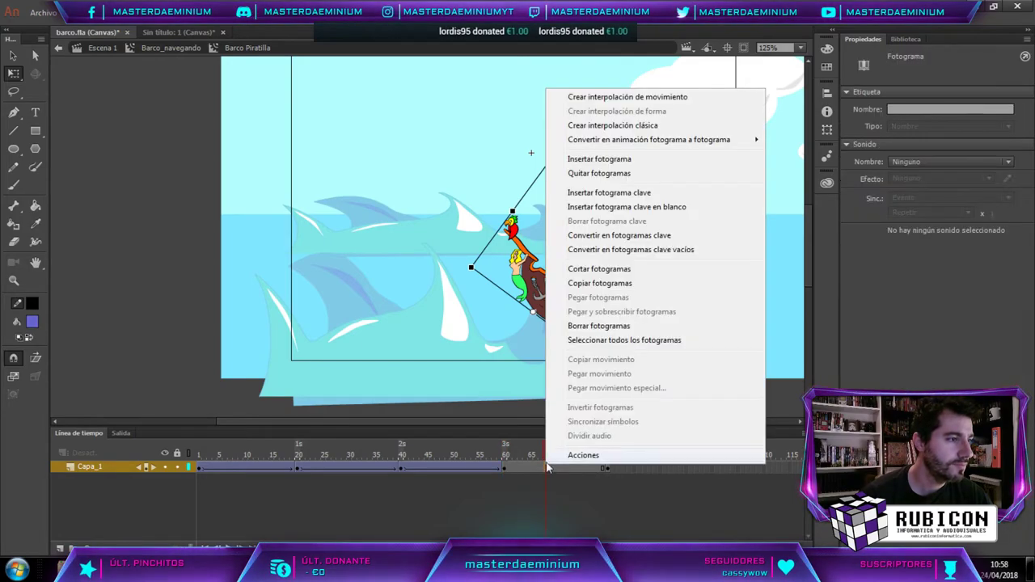
{"action": "left_click", "coordinate": [635, 97]}
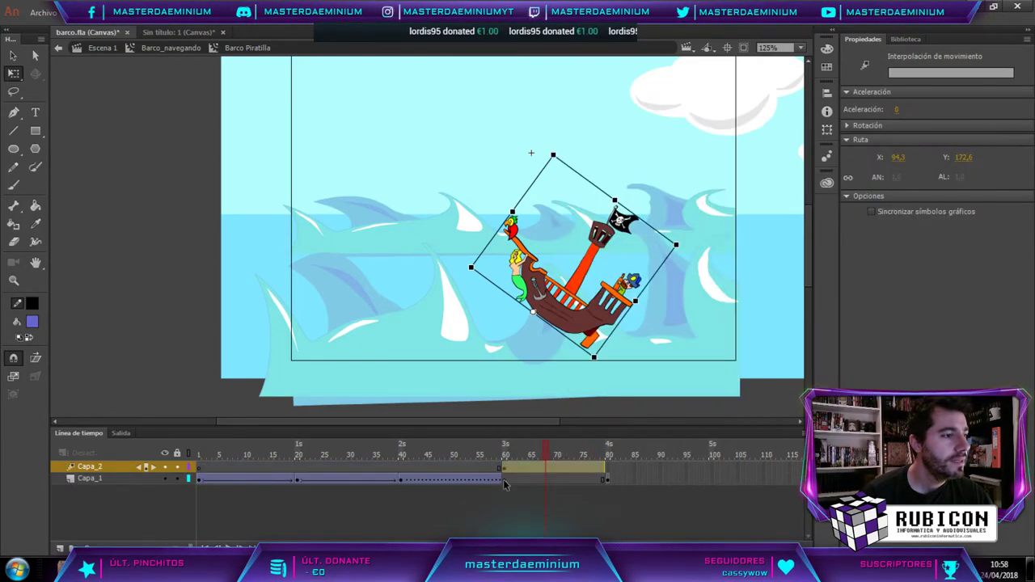
{"action": "left_click", "coordinate": [521, 489]}
Create a classic tween between the keyframes at frames 60 and 80, and save barco.fla.
{"action": "right_click", "coordinate": [504, 467]}
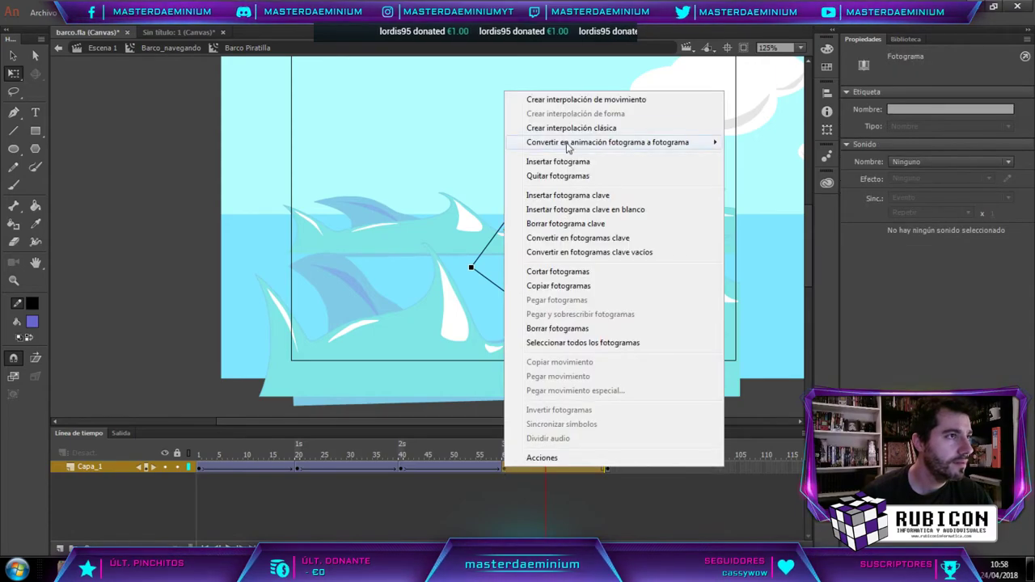
{"action": "left_click", "coordinate": [549, 125]}
Play the ship's rocking animation from frame 1 and return to the Barco_navegando clip.
{"action": "key", "text": "Return"}
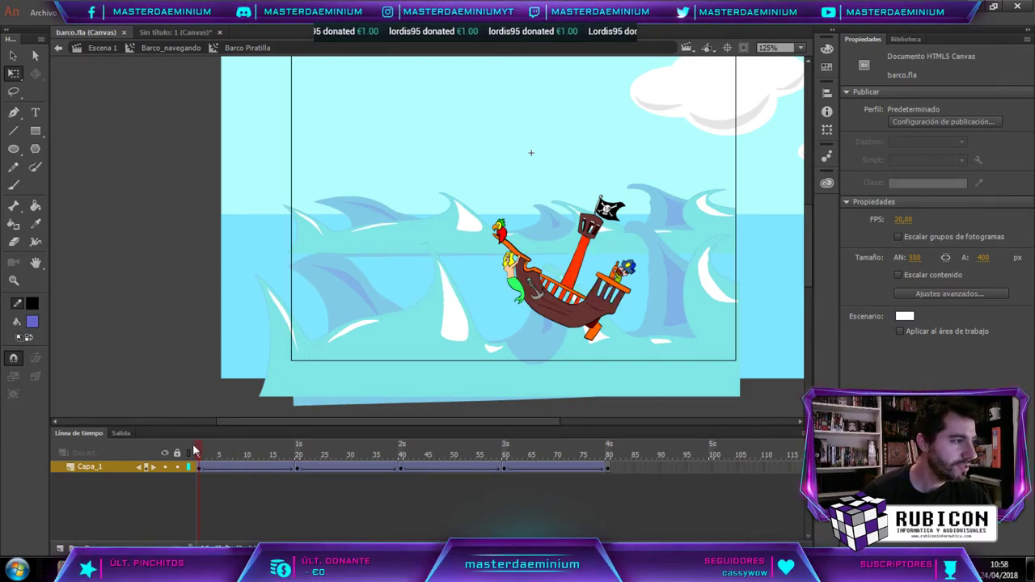
{"action": "key", "text": "Return"}
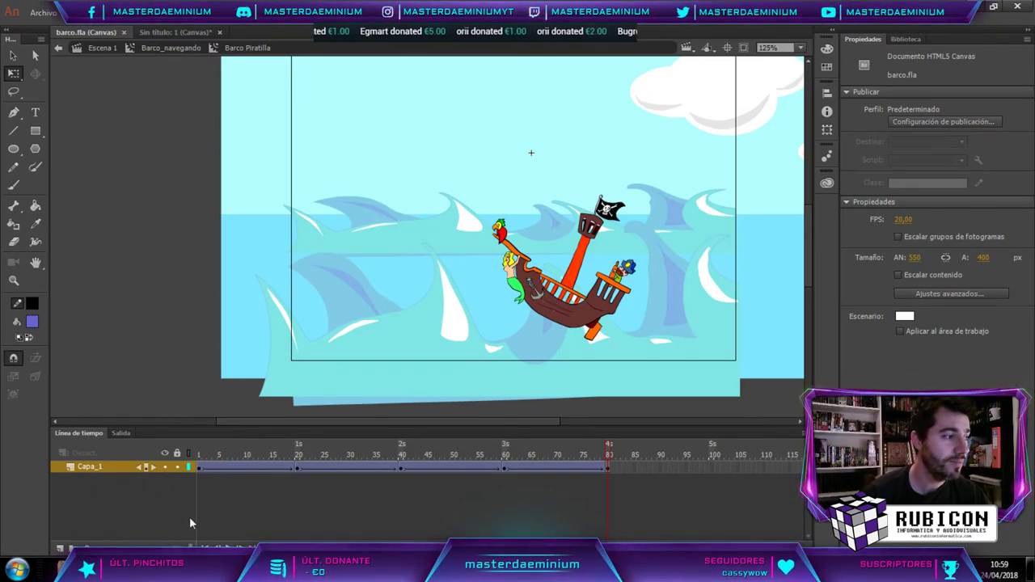
{"action": "left_click", "coordinate": [178, 48]}
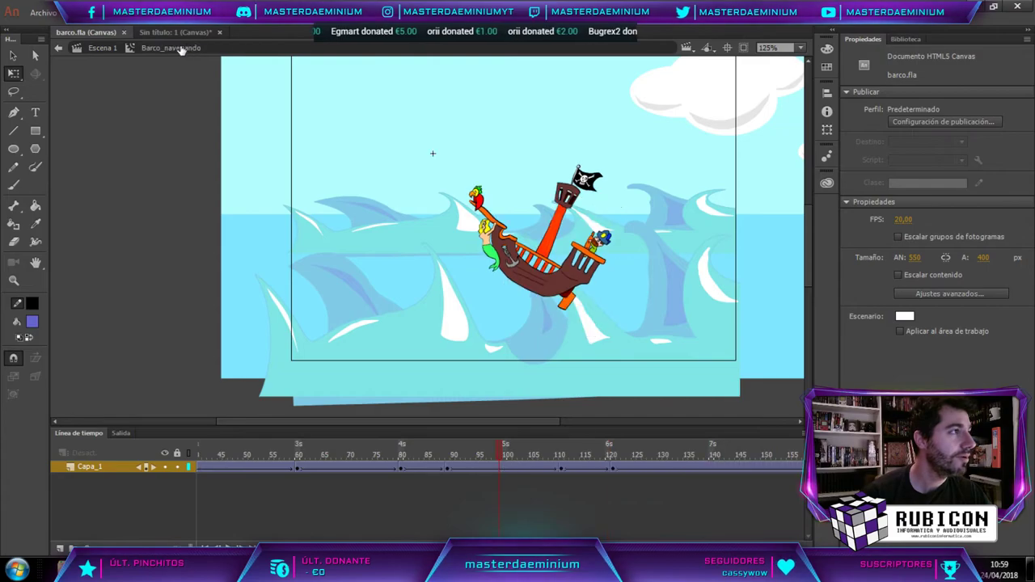
Rotate the ship further clockwise at the frame 60 keyframe and nudge it upward to Y -78,55.
{"action": "left_click_drag", "start_coordinate": [505, 455], "coordinate": [152, 445]}
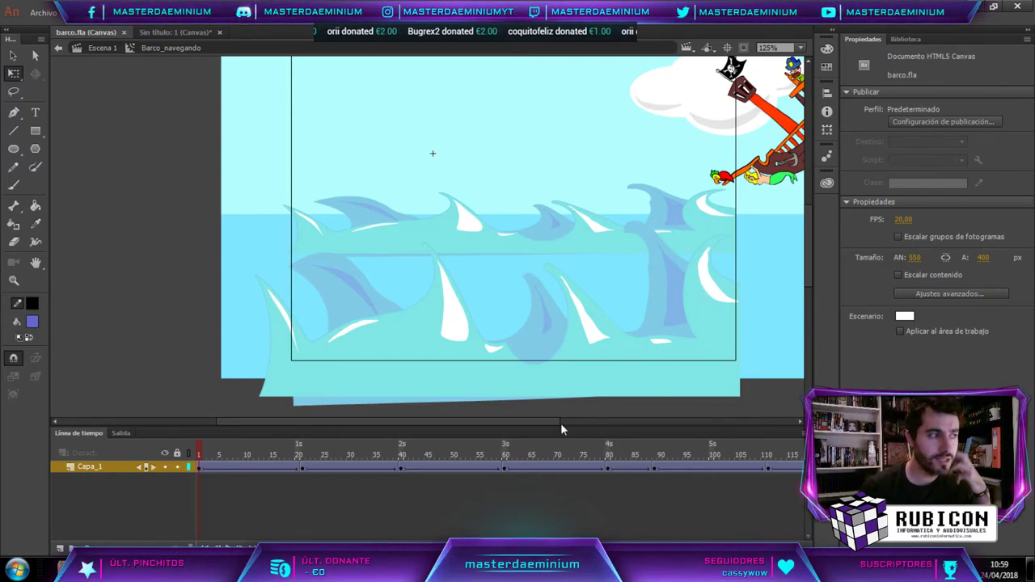
{"action": "left_click", "coordinate": [212, 461]}
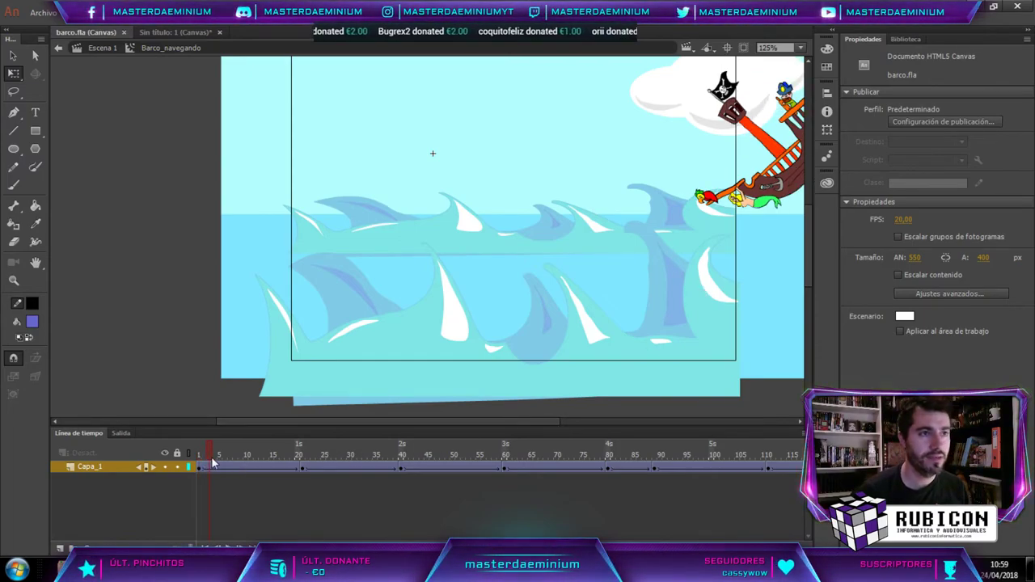
{"action": "left_click", "coordinate": [197, 458]}
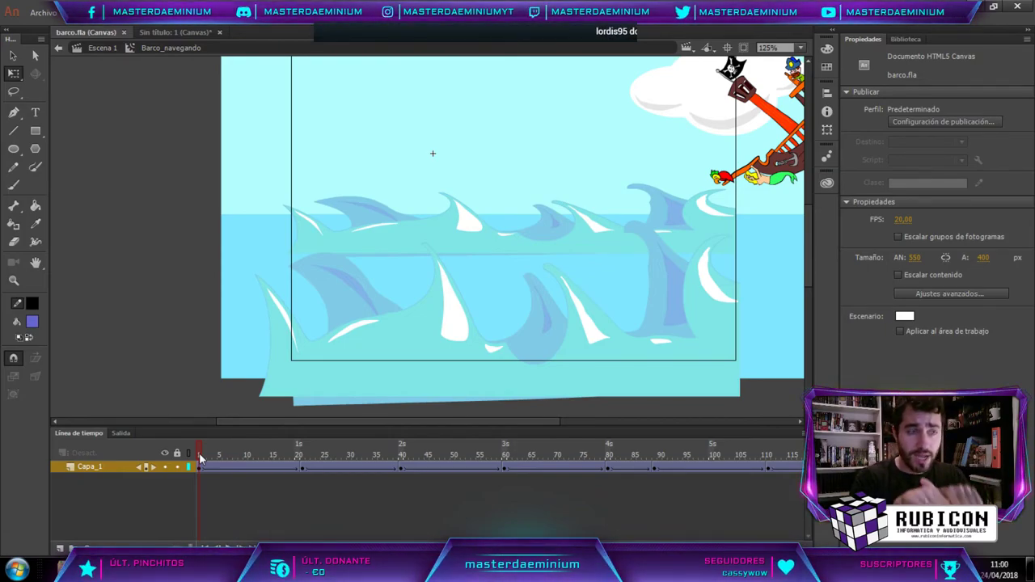
{"action": "left_click_drag", "start_coordinate": [200, 459], "coordinate": [504, 467]}
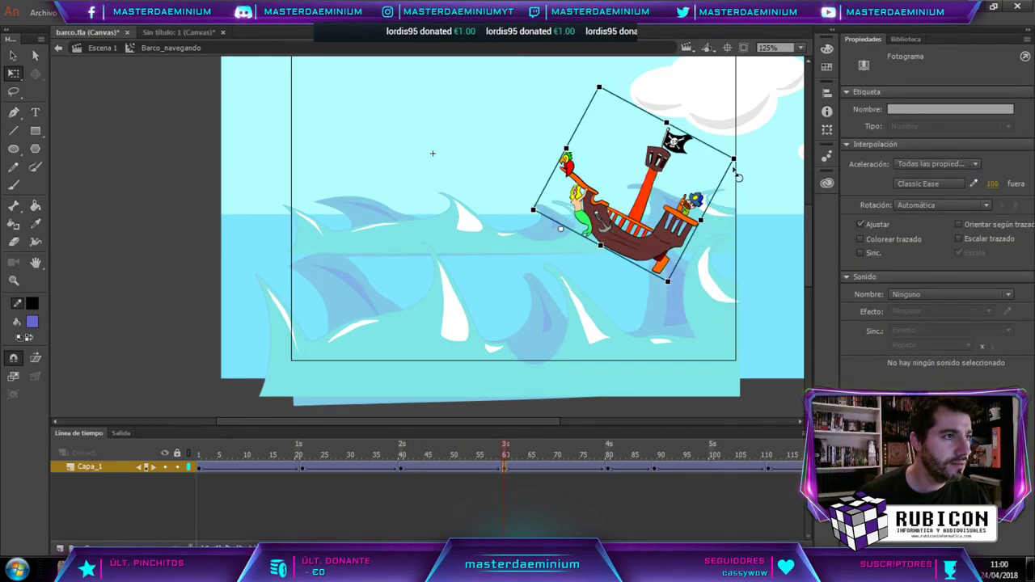
{"action": "left_click_drag", "start_coordinate": [736, 154], "coordinate": [744, 189]}
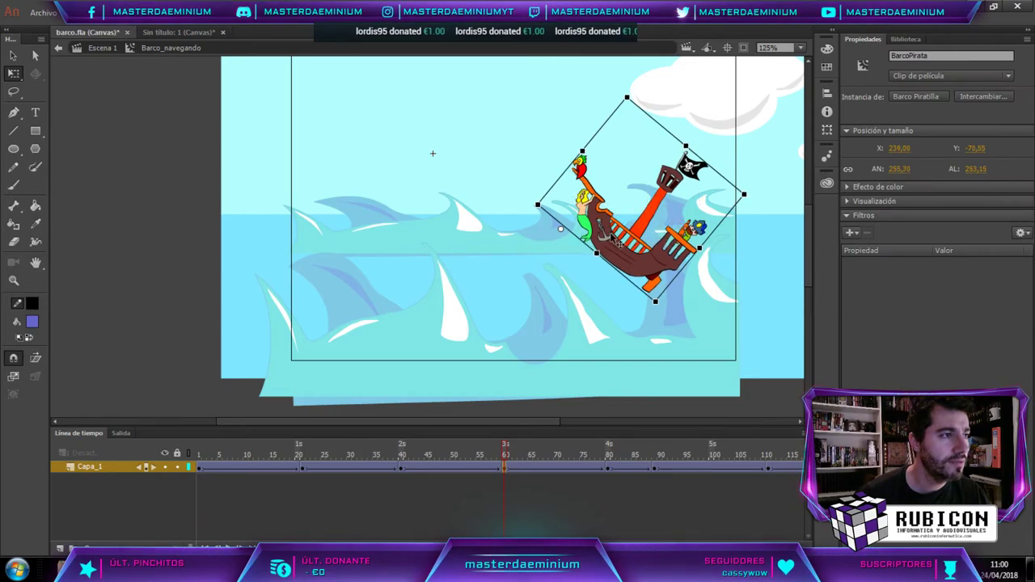
{"action": "left_click_drag", "start_coordinate": [607, 232], "coordinate": [608, 231]}
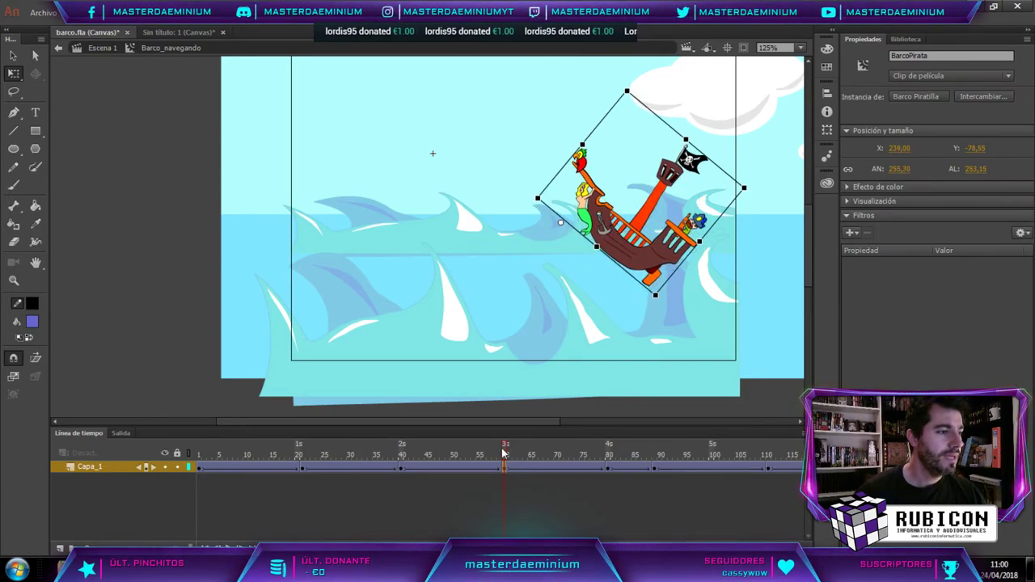
Try to rotate the pirate ship slightly clockwise at the frame 1 keyframe.
{"action": "left_click_drag", "start_coordinate": [502, 454], "coordinate": [198, 454]}
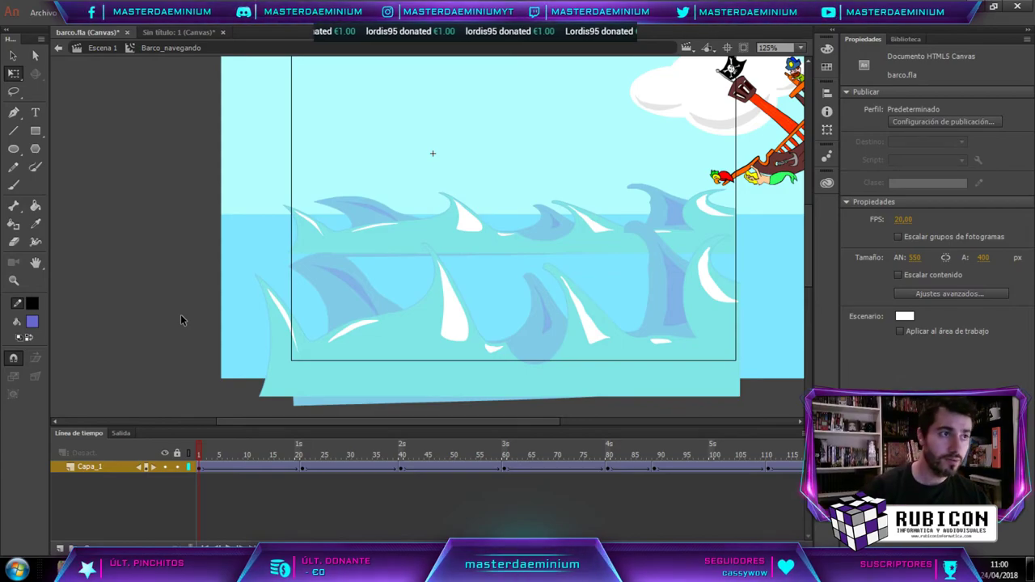
{"action": "left_click", "coordinate": [198, 469]}
{"action": "left_click_drag", "start_coordinate": [566, 234], "coordinate": [307, 326]}
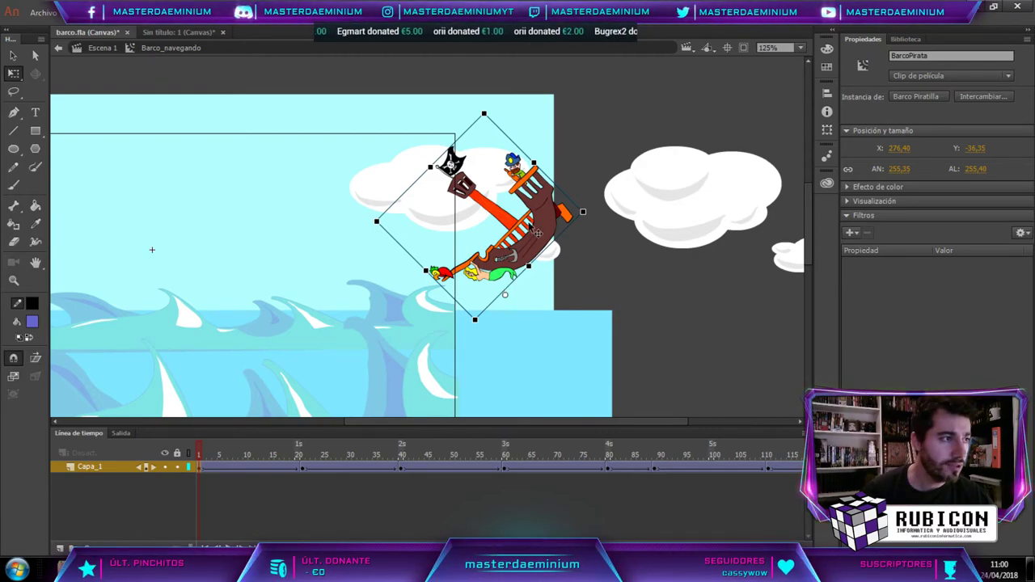
{"action": "left_click_drag", "start_coordinate": [599, 221], "coordinate": [599, 248]}
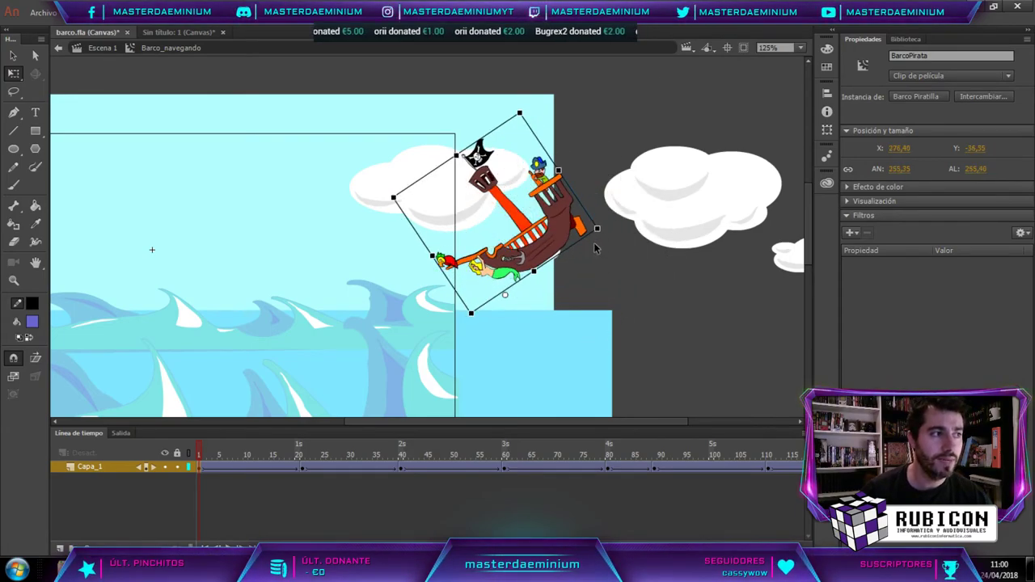
{"action": "left_click", "coordinate": [647, 307]}
Save barco.fla, scrub through the ship's movement from frame 1 and play it on the timeline.
{"action": "key", "text": "ctrl+s"}
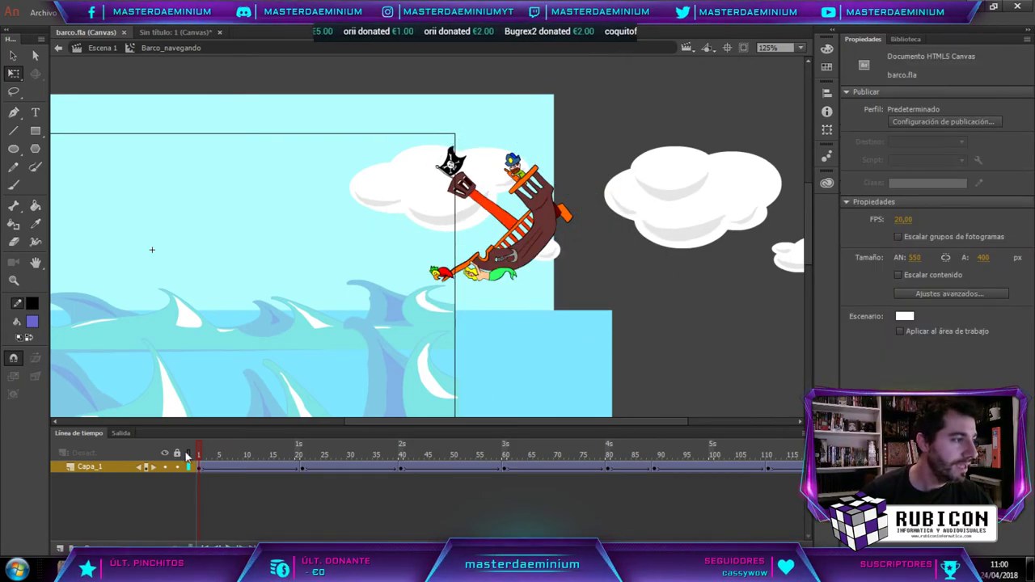
{"action": "left_click_drag", "start_coordinate": [198, 458], "coordinate": [759, 465]}
{"action": "key", "text": "Return"}
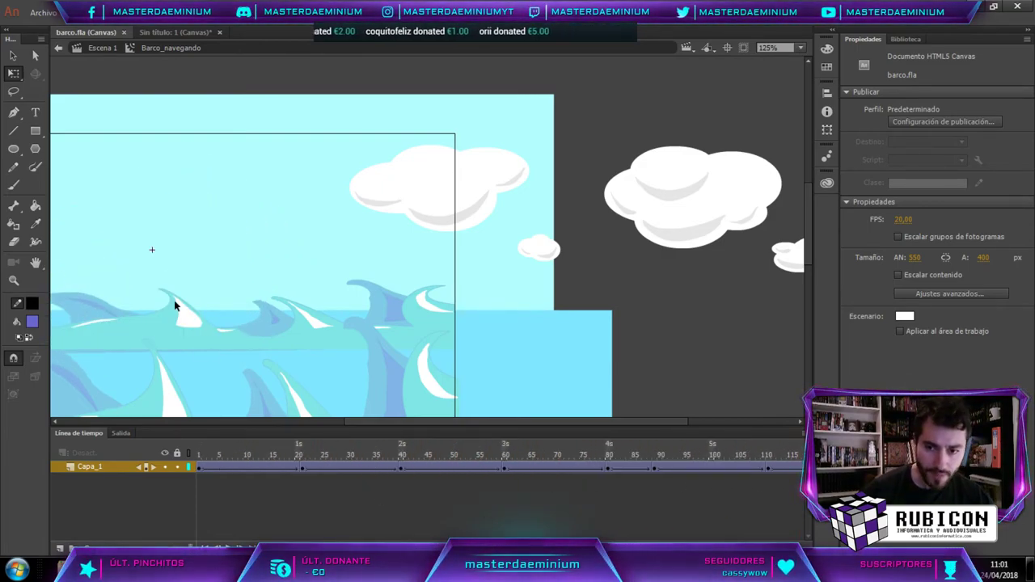
Test barco.fla in the browser, reload the page, and return to the Barco_navegando timeline.
{"action": "key", "text": "ctrl+Return"}
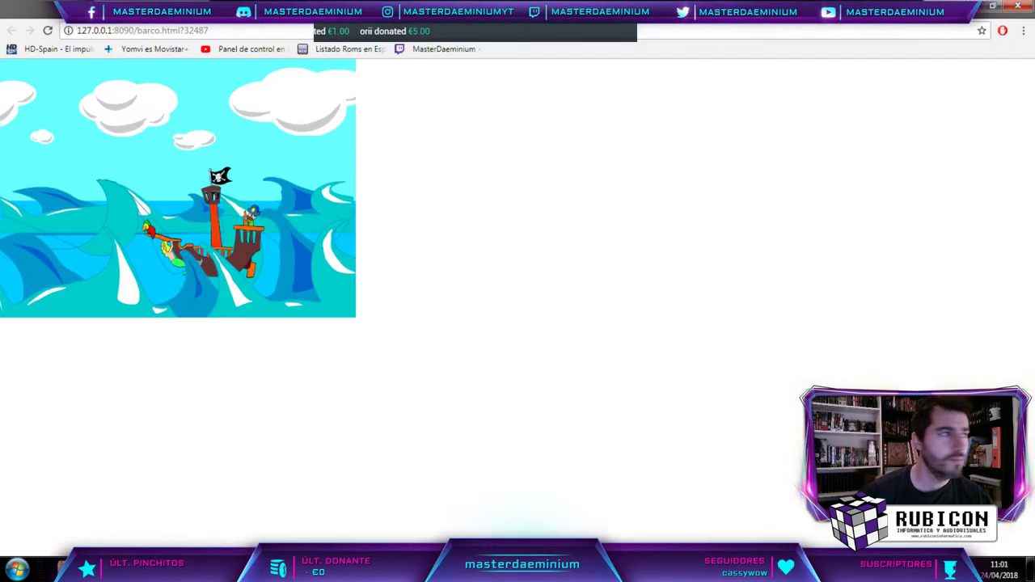
{"action": "left_click", "coordinate": [166, 33]}
{"action": "key", "text": "Return"}
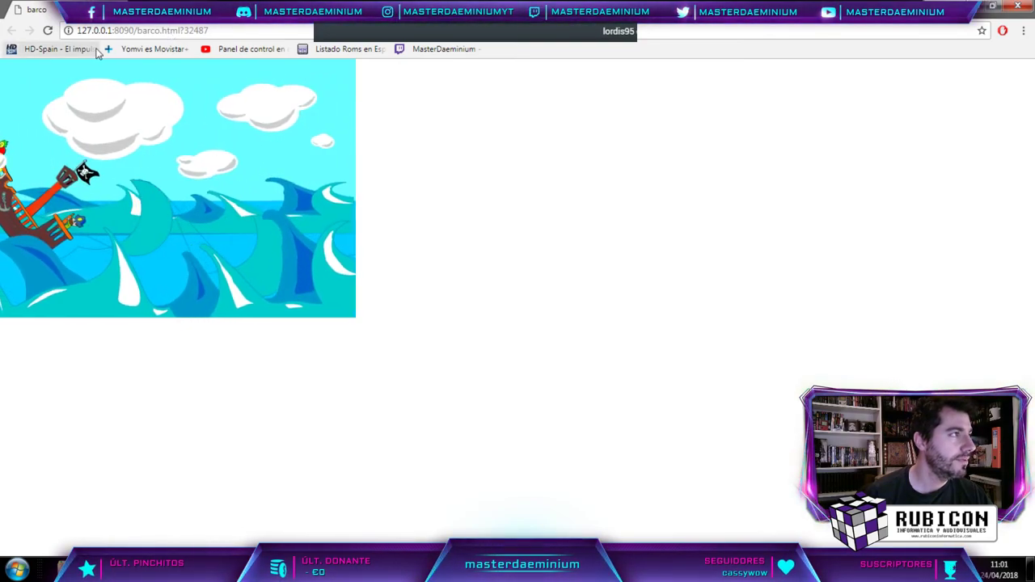
{"action": "key", "text": "alt+Tab"}
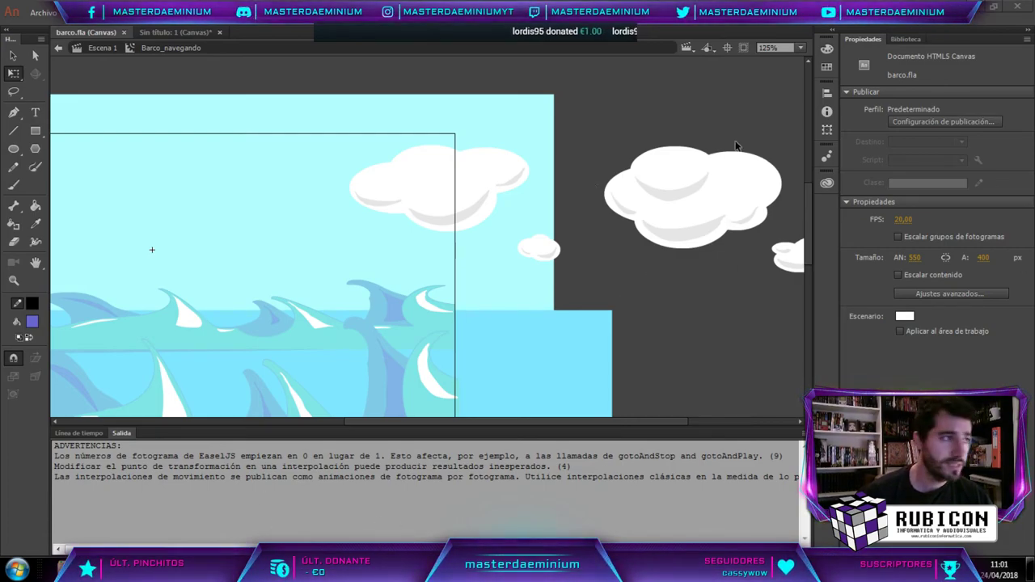
{"action": "left_click", "coordinate": [73, 434]}
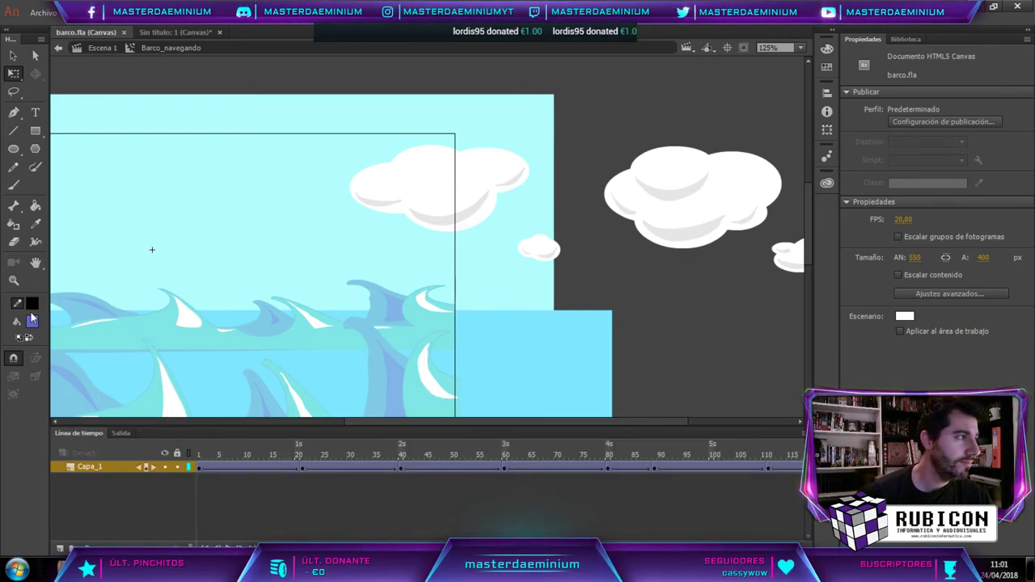
Examine the length of the Barco_navegando timeline and the easing of the ship tweens between frames 1, 20, 40 and 60.
{"action": "left_click", "coordinate": [165, 293], "text": "alt"}
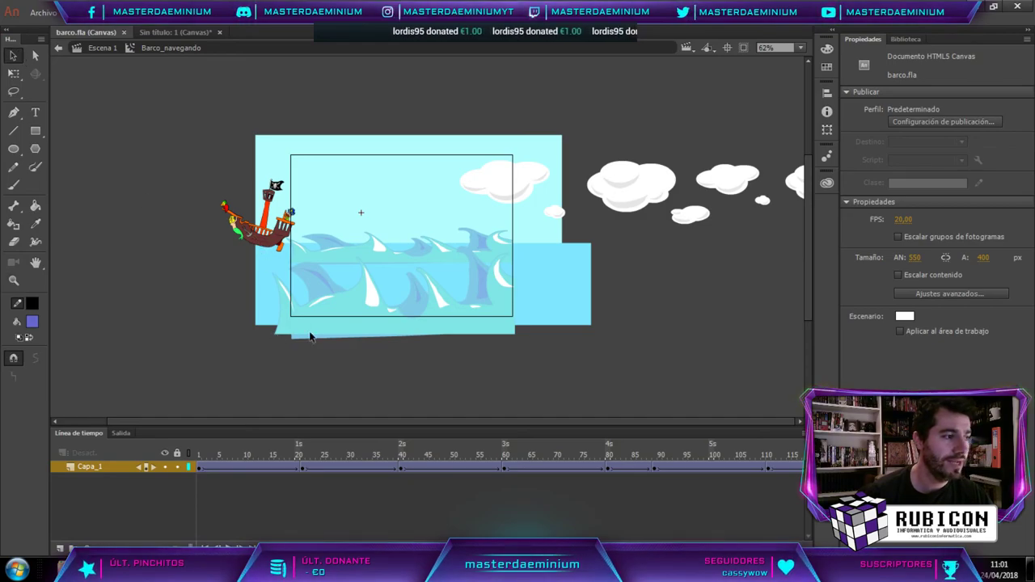
{"action": "scroll", "coordinate": [485, 466], "scroll_direction": "right", "scroll_amount": 5}
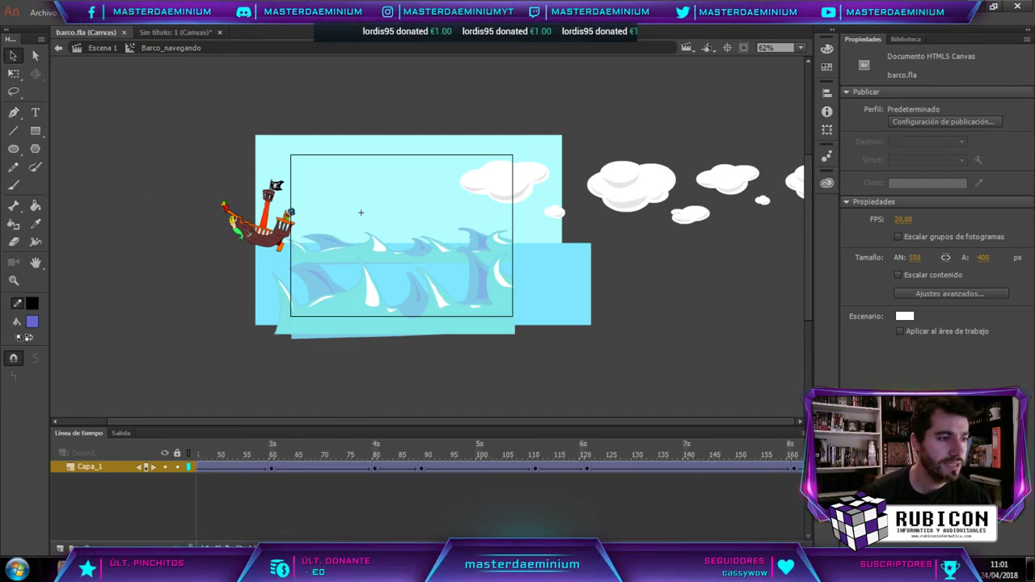
{"action": "scroll", "coordinate": [485, 467], "scroll_direction": "right", "scroll_amount": 7}
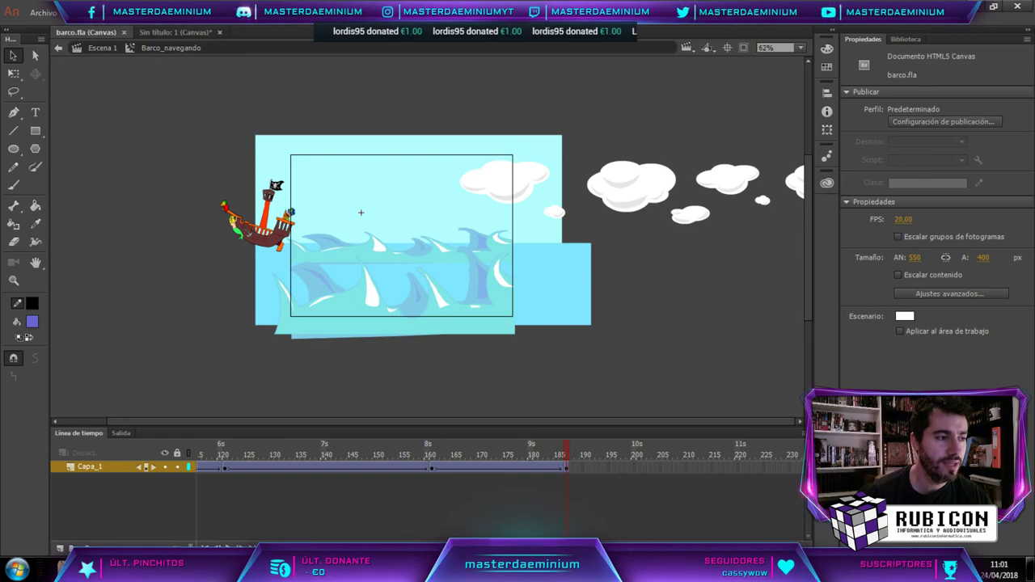
{"action": "scroll", "coordinate": [485, 466], "scroll_direction": "left", "scroll_amount": 11}
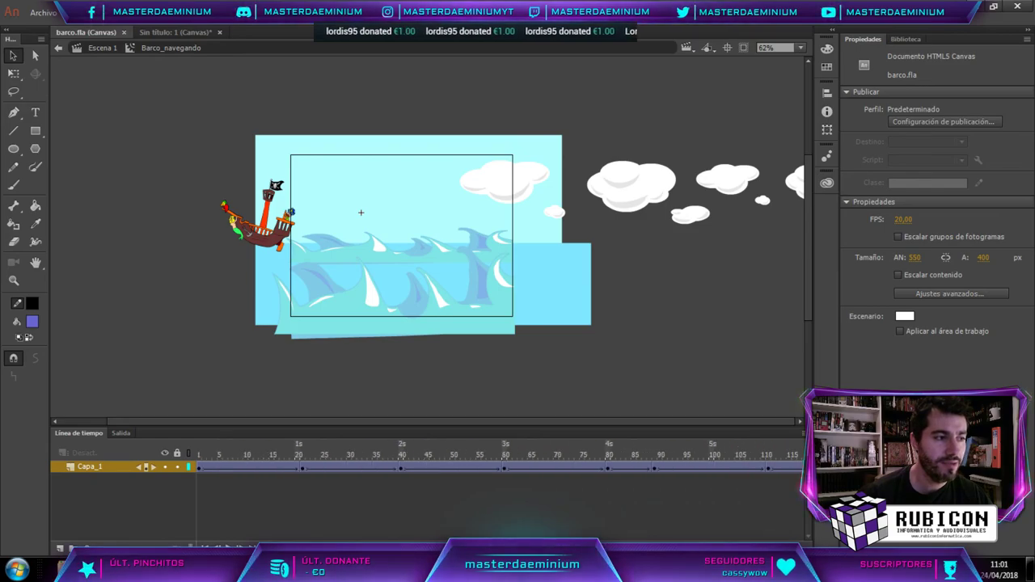
{"action": "left_click", "coordinate": [267, 467]}
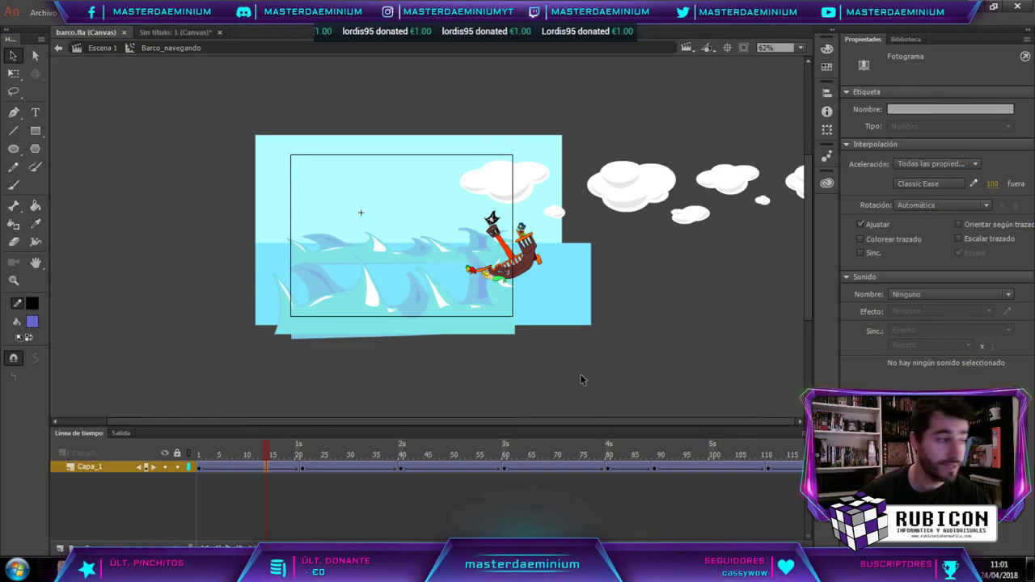
{"action": "left_click", "coordinate": [338, 467]}
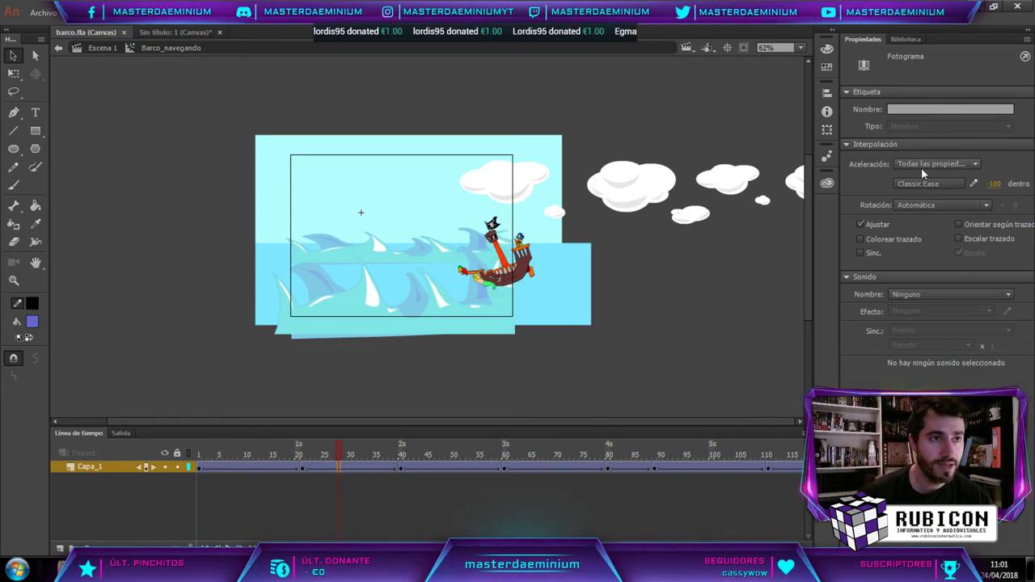
{"action": "left_click_drag", "start_coordinate": [344, 455], "coordinate": [263, 455]}
{"action": "left_click", "coordinate": [261, 470]}
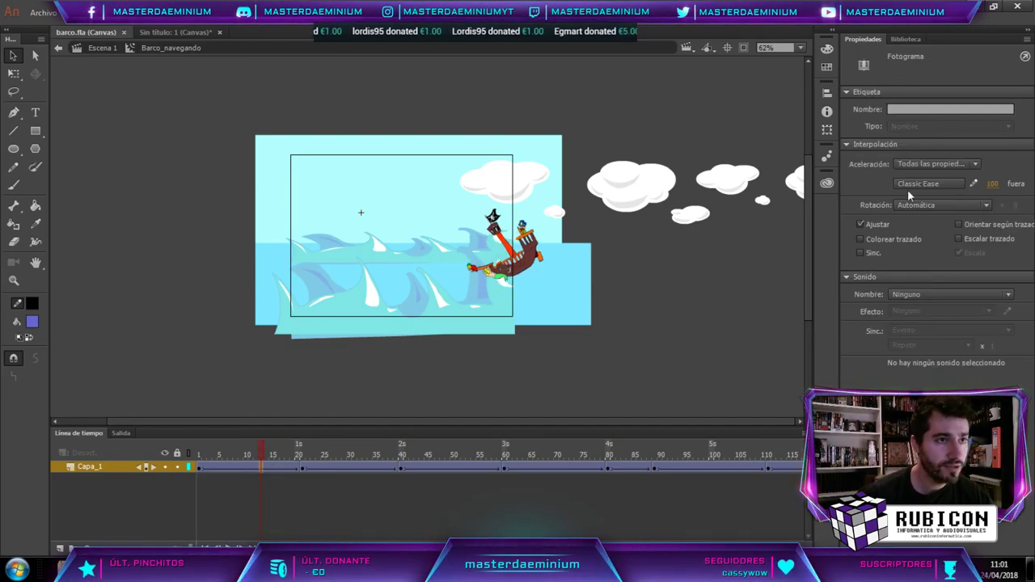
{"action": "left_click", "coordinate": [337, 453]}
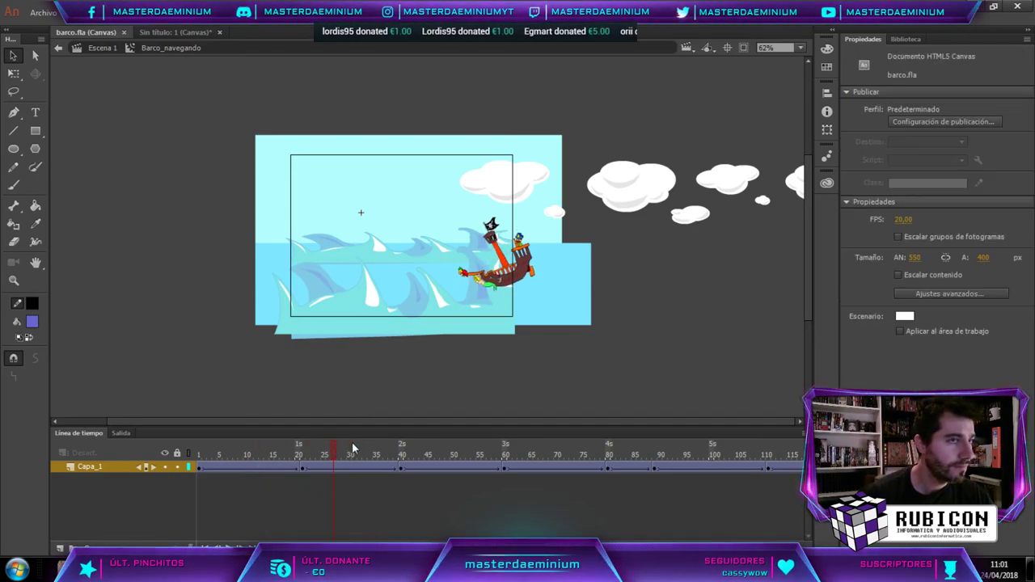
{"action": "left_click", "coordinate": [350, 467]}
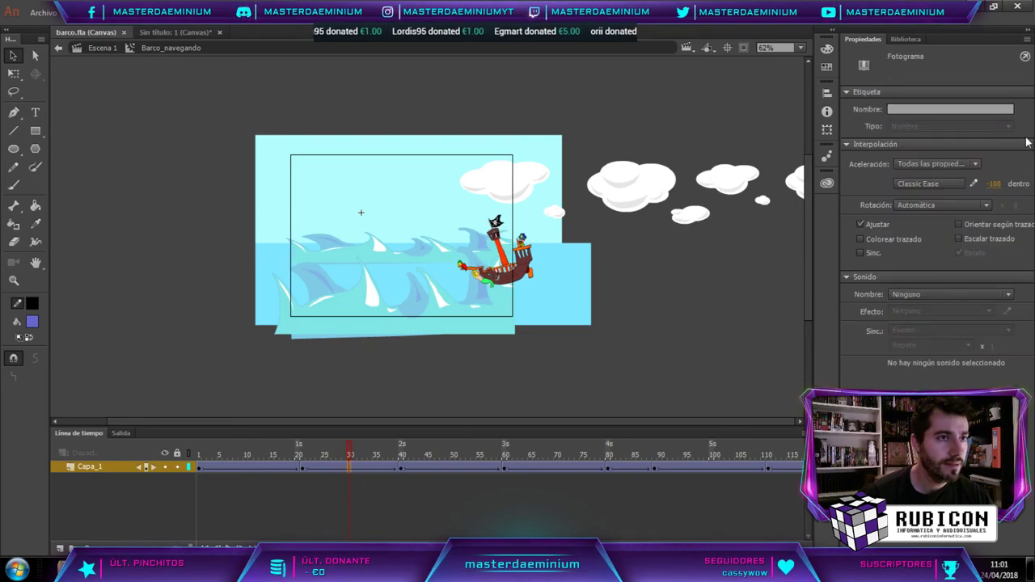
{"action": "left_click_drag", "start_coordinate": [994, 183], "coordinate": [1031, 184]}
{"action": "left_click", "coordinate": [436, 453]}
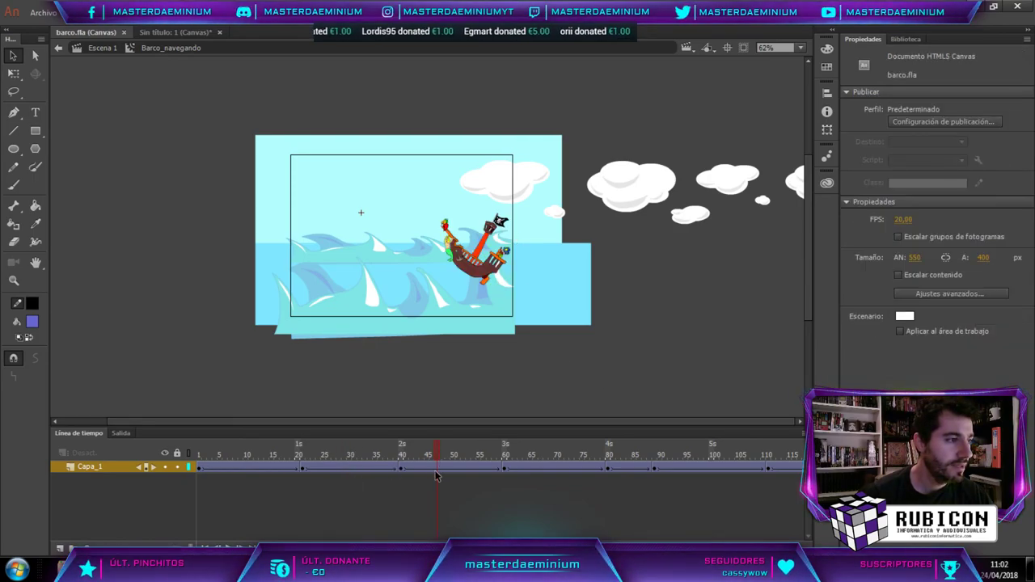
{"action": "left_click", "coordinate": [437, 467]}
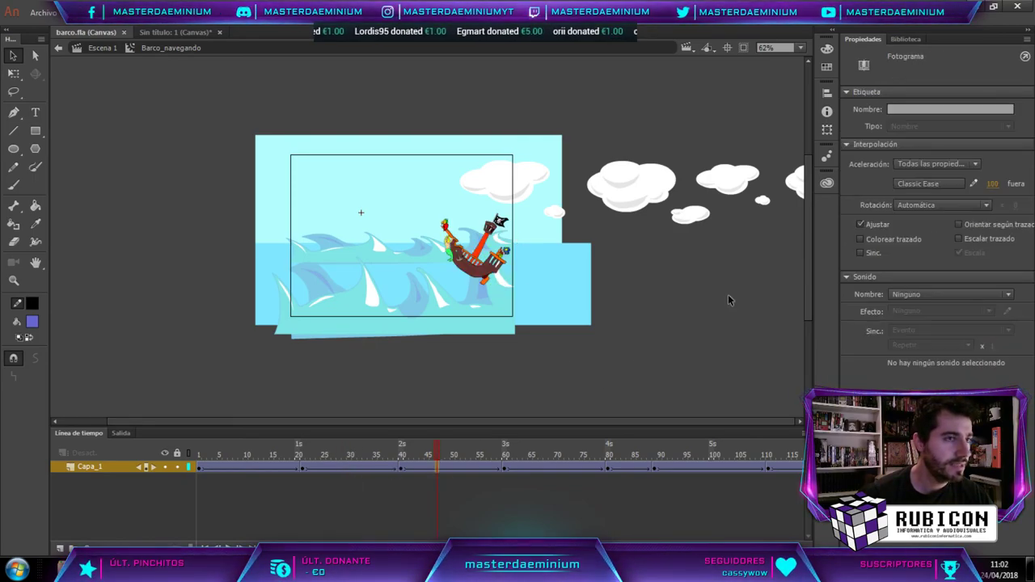
Try a negative ease value on the ship's tween between frames 60 and 80.
{"action": "left_click", "coordinate": [530, 453]}
{"action": "left_click", "coordinate": [531, 467]}
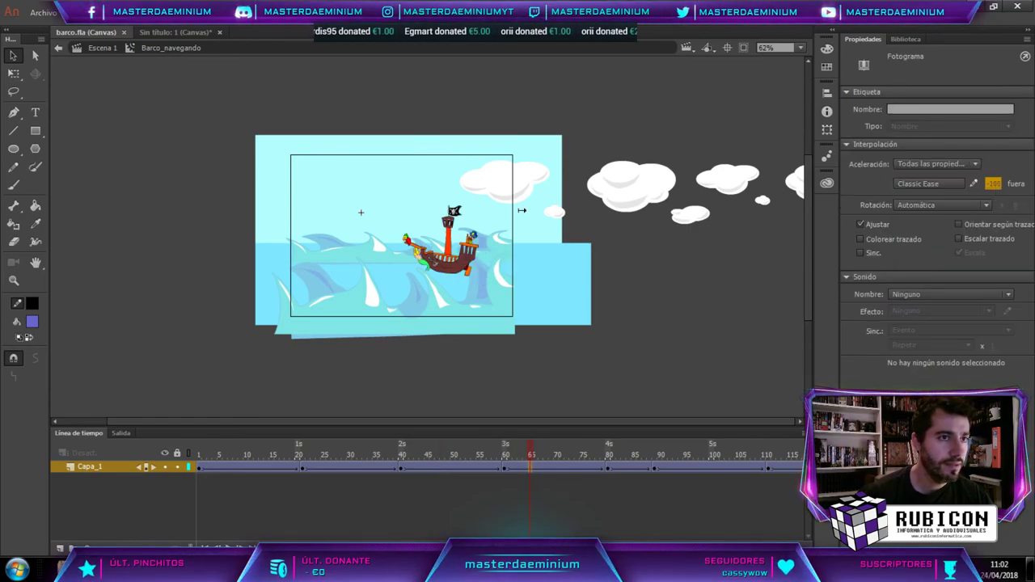
{"action": "key", "text": "ctrl+z"}
Check the easing of the ship's tween following the frame 80 keyframe and save barco.fla.
{"action": "left_click_drag", "start_coordinate": [526, 452], "coordinate": [628, 445]}
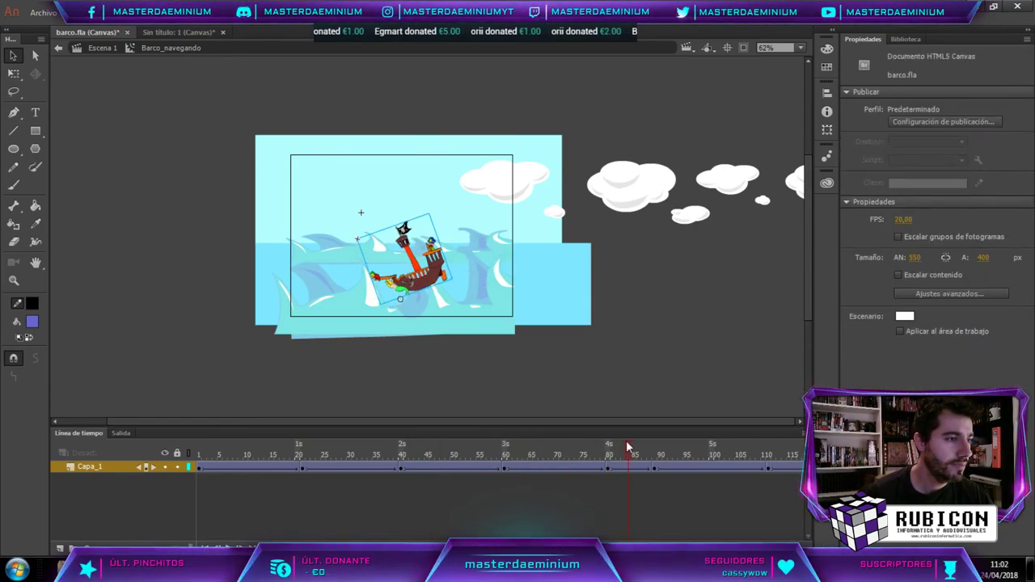
{"action": "left_click", "coordinate": [628, 469]}
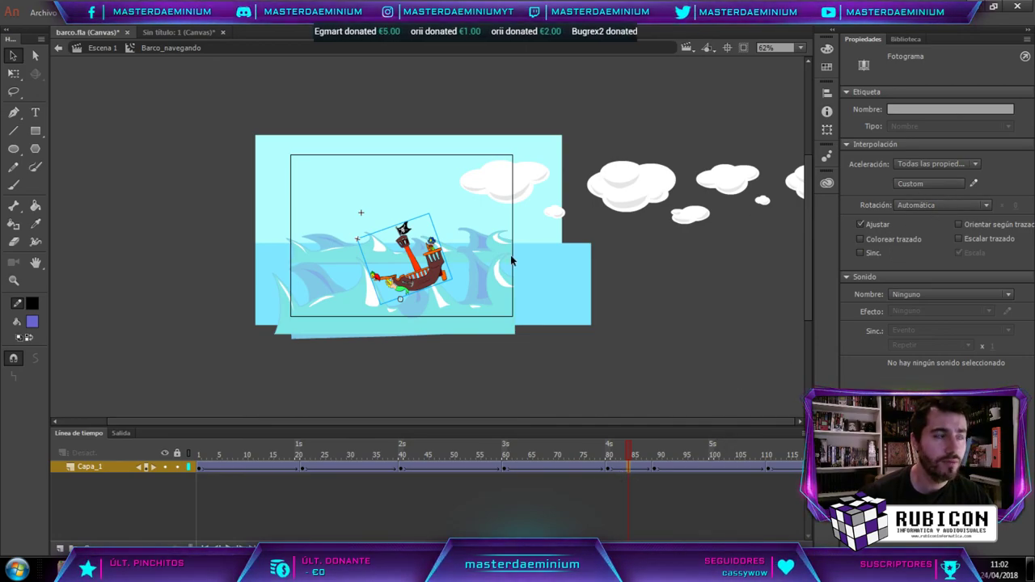
{"action": "left_click", "coordinate": [297, 363]}
{"action": "key", "text": "ctrl+s"}
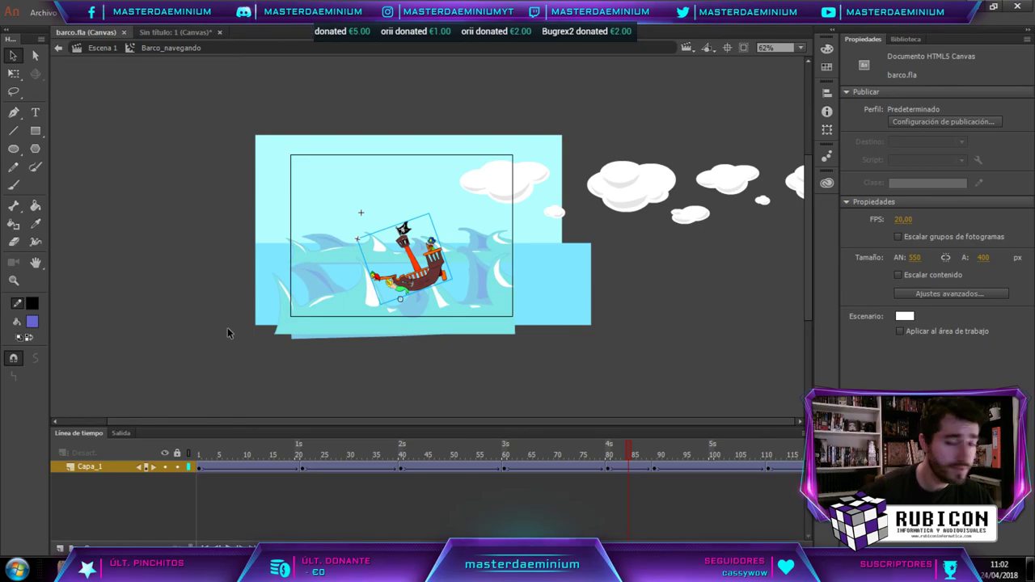
Test the saved sea scene in the browser and return to the ship's timeline.
{"action": "key", "text": "ctrl+Return"}
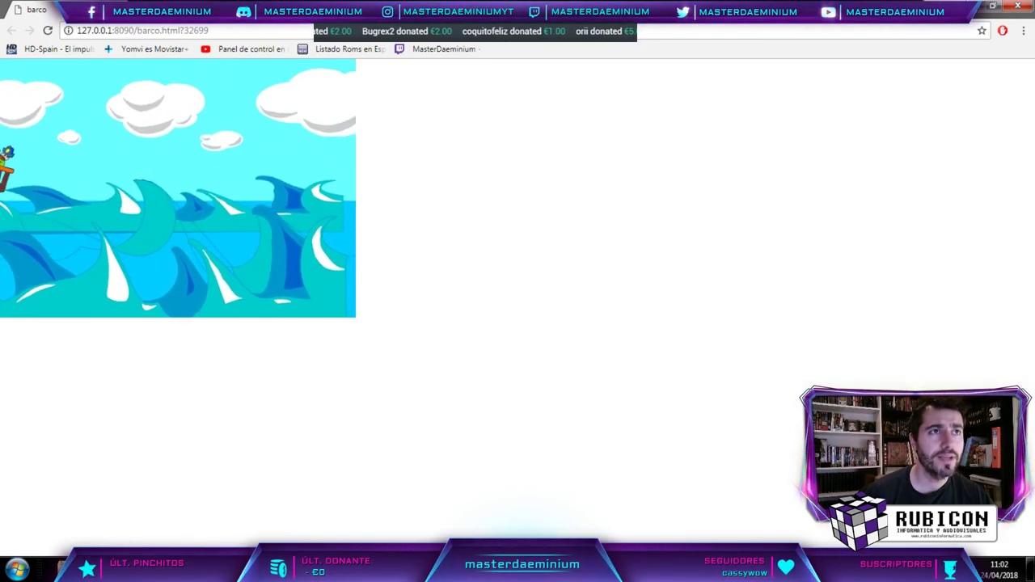
{"action": "key", "text": "alt+Tab"}
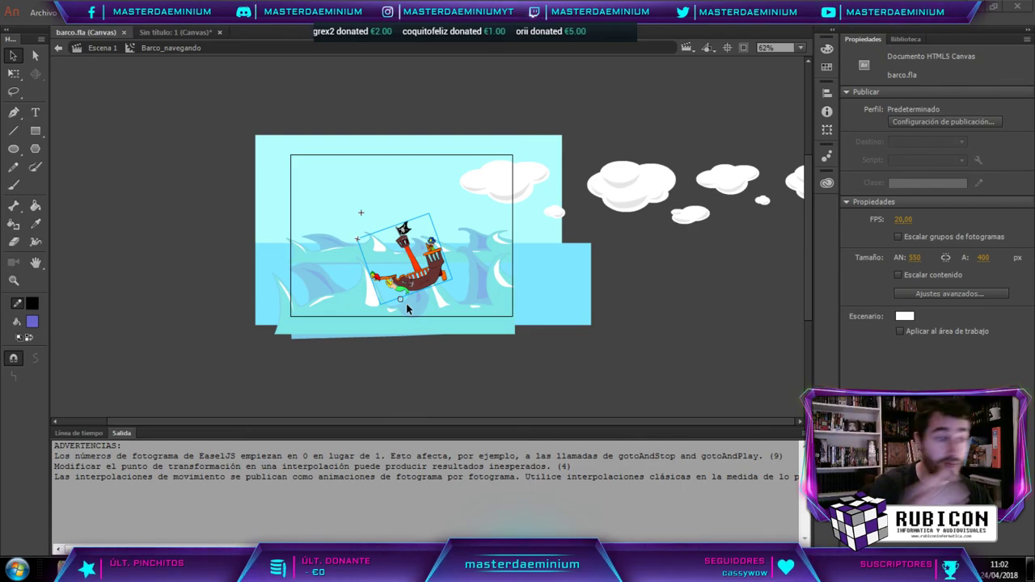
{"action": "left_click", "coordinate": [79, 433]}
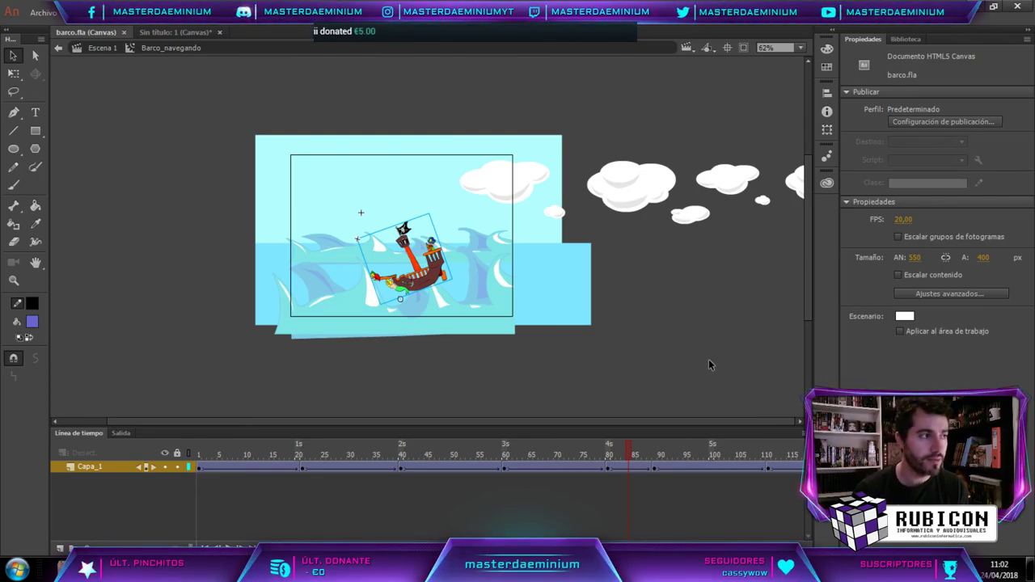
Scrub the ship's rocking to about frame 56, test the scene in the browser again and close the browser window.
{"action": "left_click_drag", "start_coordinate": [327, 453], "coordinate": [482, 427]}
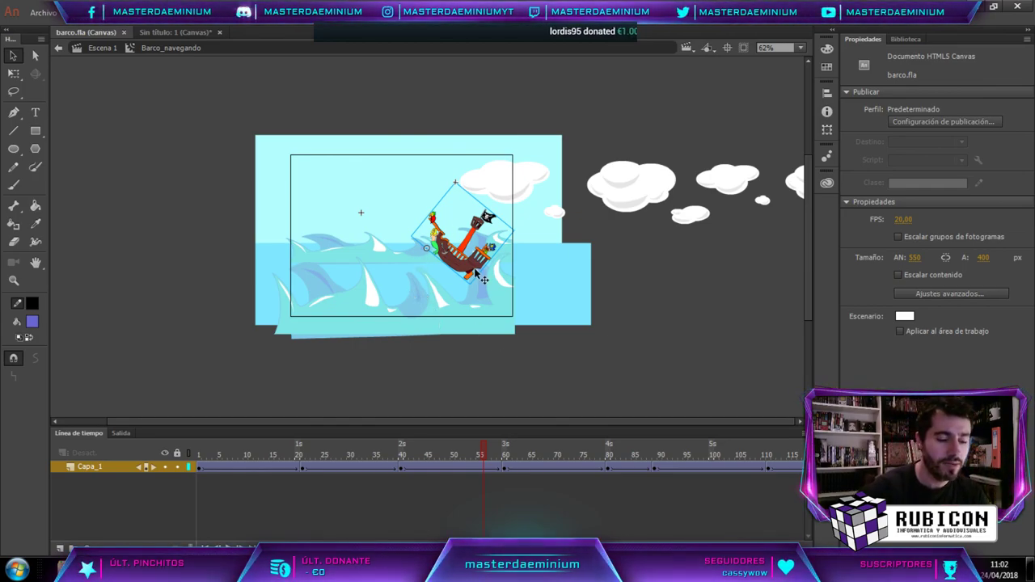
{"action": "key", "text": "ctrl+Return"}
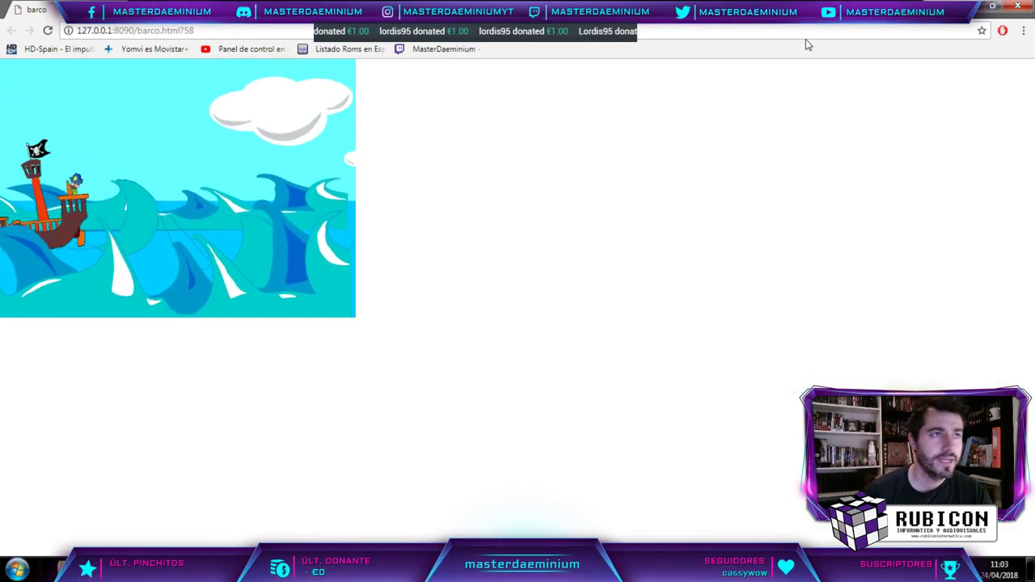
{"action": "left_click", "coordinate": [1017, 6]}
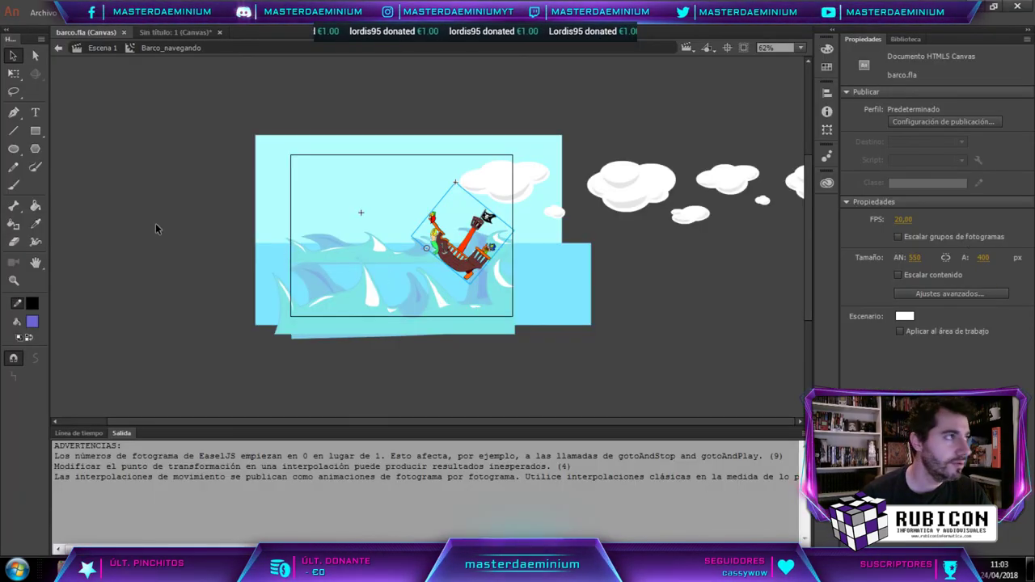